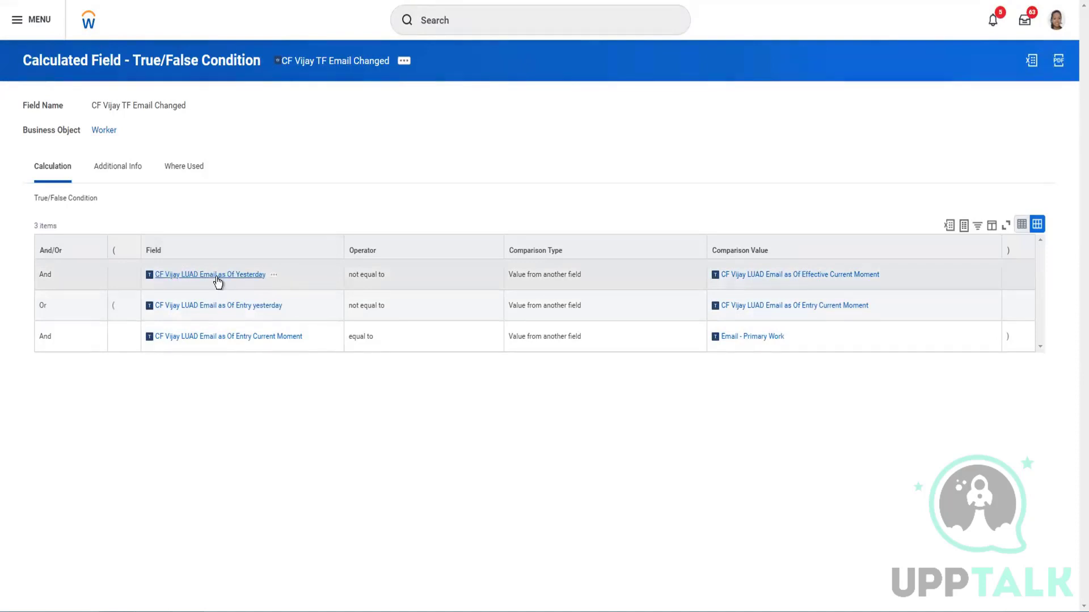
Open the CF Vijay LUAD Email as Of Yesterday field definition from row 1 in a new tab
{"action": "right_click", "coordinate": [245, 281]}
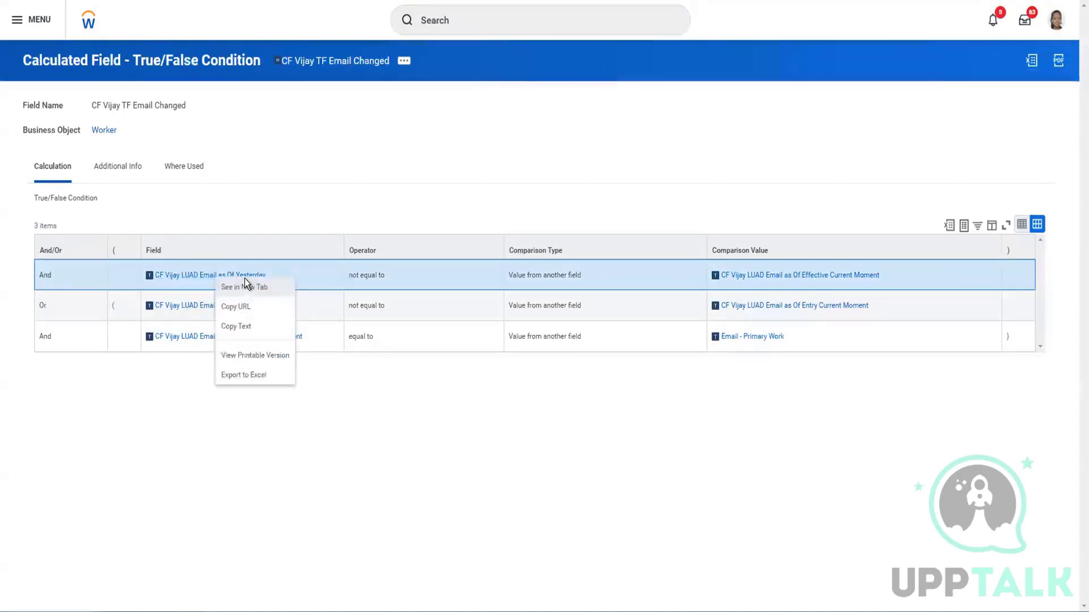
{"action": "left_click", "coordinate": [245, 286]}
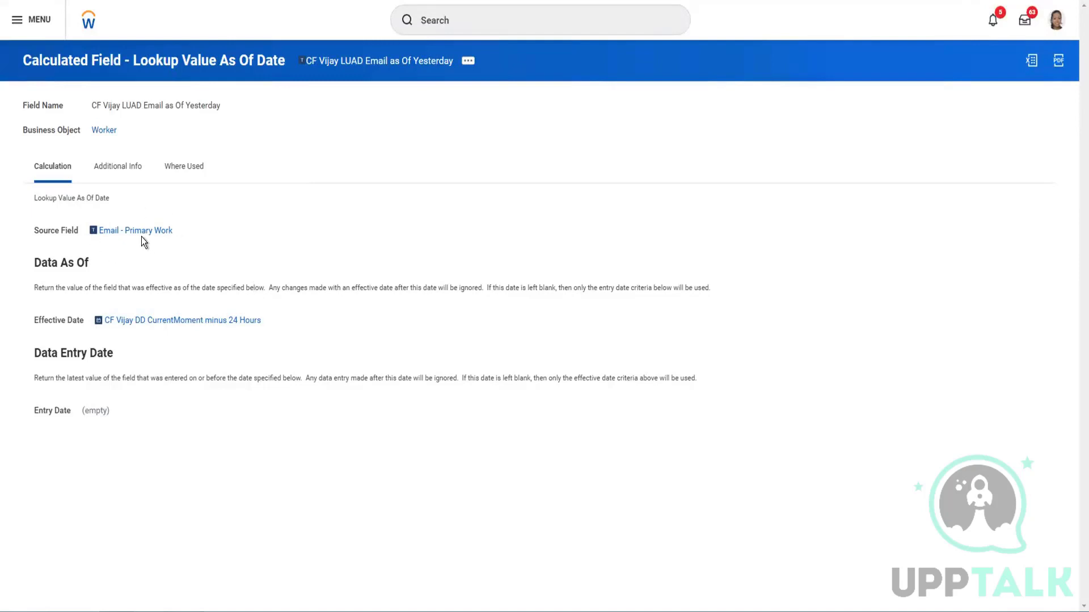
{"action": "mouse_move", "coordinate": [141, 237]}
Write the first note: worker x's old e-mail address was used in yesterday's run
{"action": "left_click", "coordinate": [295, 2]}
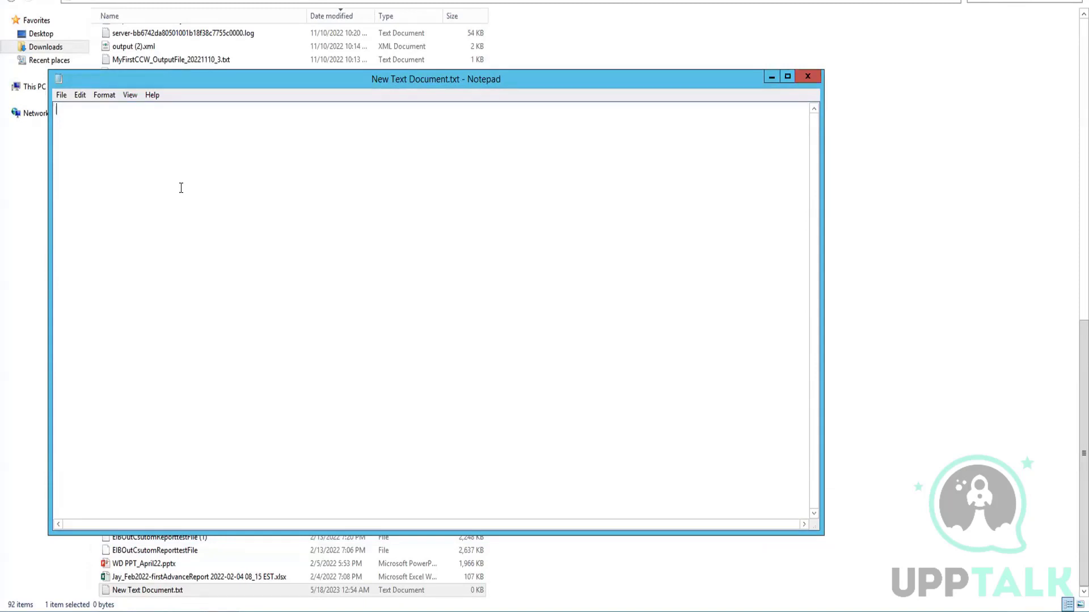
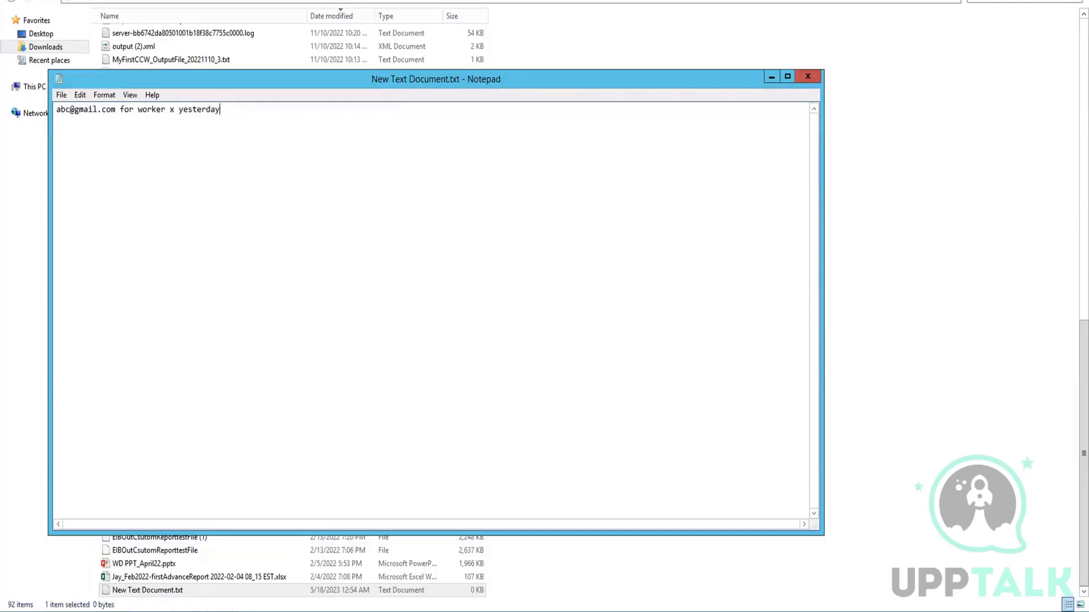
{"action": "key", "text": "Return"}
{"action": "key", "text": "Return"}
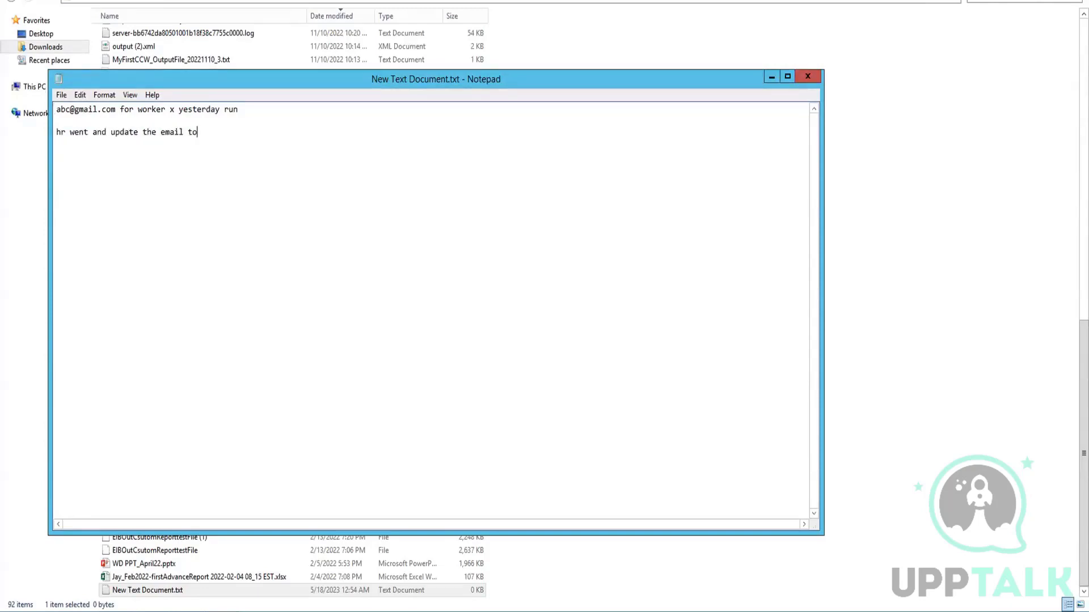
Add a second note: HR changed worker x's e-mail after yesterday's integration, effective 17th/16th May
{"action": "key", "text": "BackSpace"}
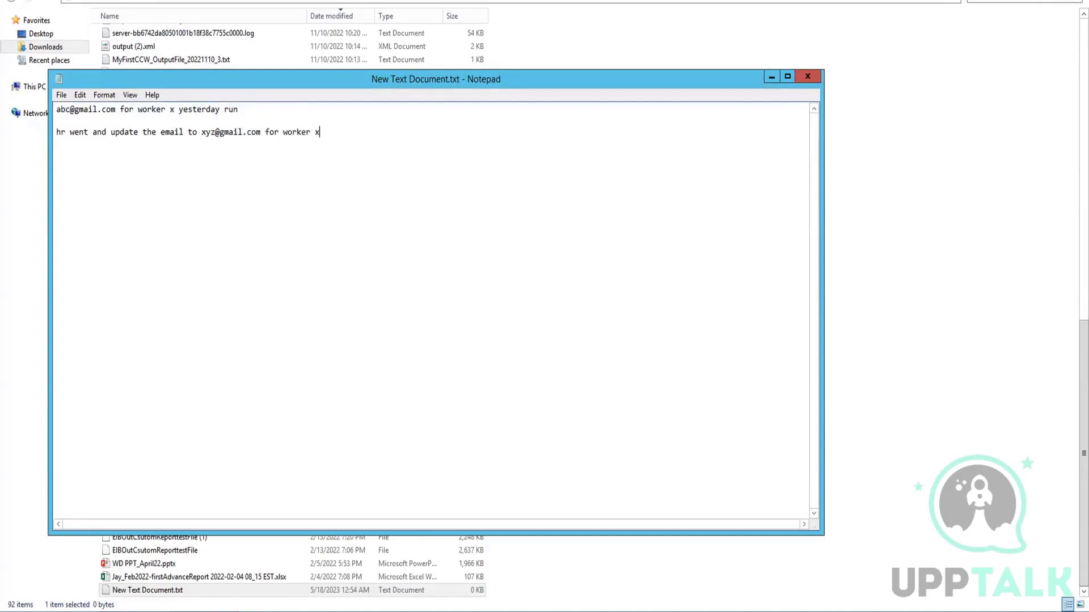
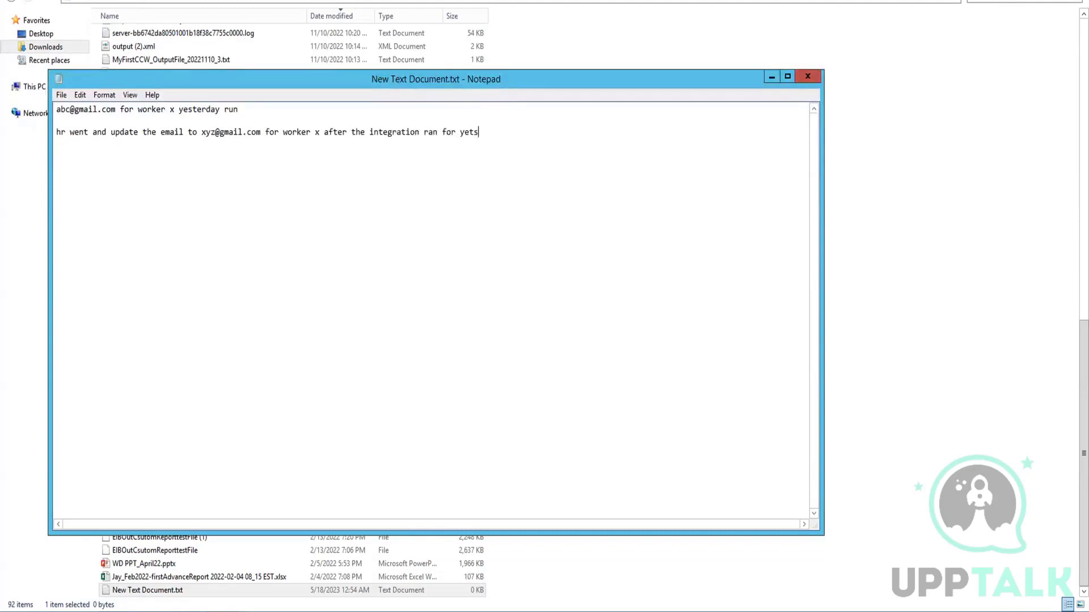
{"action": "key", "text": "BackSpace"}
{"action": "key", "text": "BackSpace"}
{"action": "key", "text": "BackSpace"}
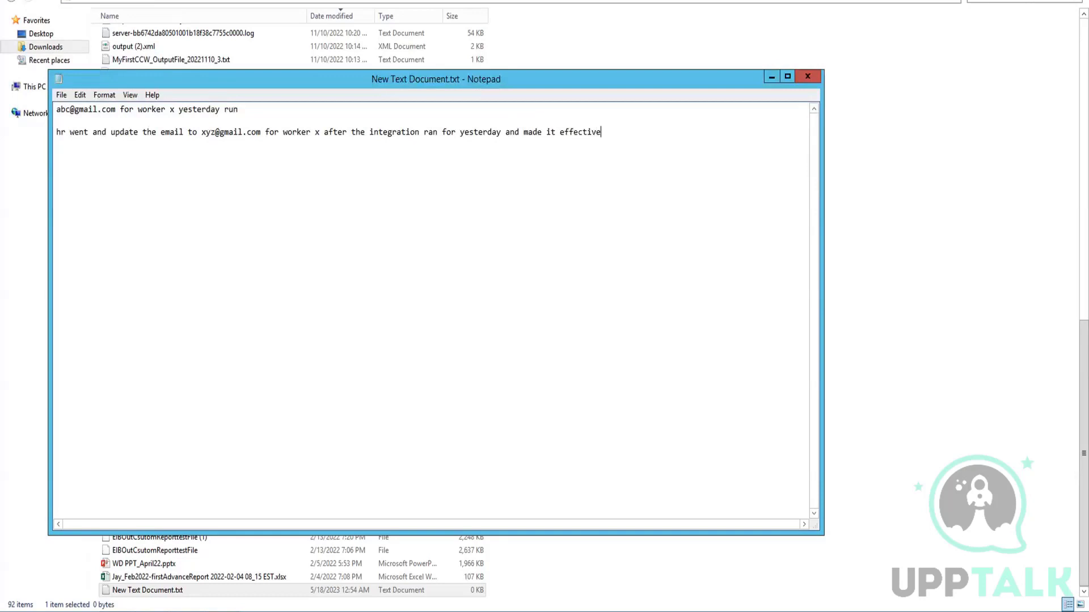
{"action": "key", "text": "BackSpace"}
{"action": "key", "text": "BackSpace"}
{"action": "key", "text": "BackSpace"}
{"action": "key", "text": "BackSpace"}
{"action": "key", "text": "BackSpace"}
{"action": "key", "text": "BackSpace"}
{"action": "key", "text": "BackSpace"}
{"action": "left_click", "coordinate": [624, 131]}
{"action": "type", "text": "/16th may"}
{"action": "key", "text": "BackSpace"}
{"action": "key", "text": "BackSpace"}
{"action": "key", "text": "BackSpace"}
{"action": "key", "text": "BackSpace"}
{"action": "key", "text": "Return"}
{"action": "key", "text": "Return"}
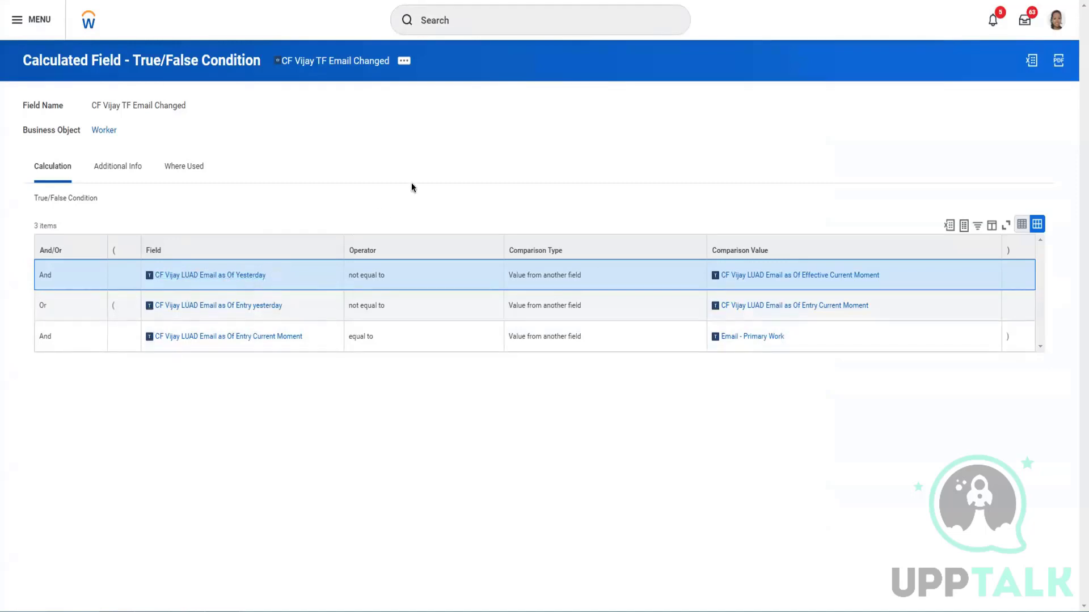
Trim the note's effective date from 17th/16th to just 17th May
{"action": "key", "text": "alt+Tab"}
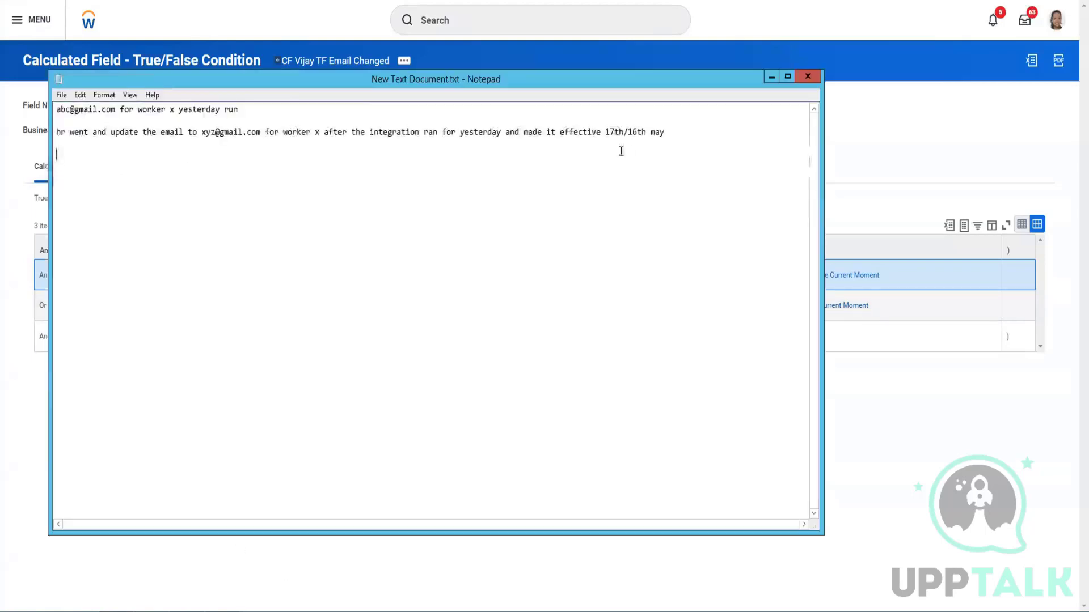
{"action": "left_click", "coordinate": [616, 133]}
{"action": "left_click", "coordinate": [644, 132]}
{"action": "key", "text": "BackSpace"}
{"action": "key", "text": "BackSpace"}
{"action": "key", "text": "BackSpace"}
{"action": "key", "text": "BackSpace"}
{"action": "key", "text": "BackSpace"}
{"action": "left_click", "coordinate": [845, 135]}
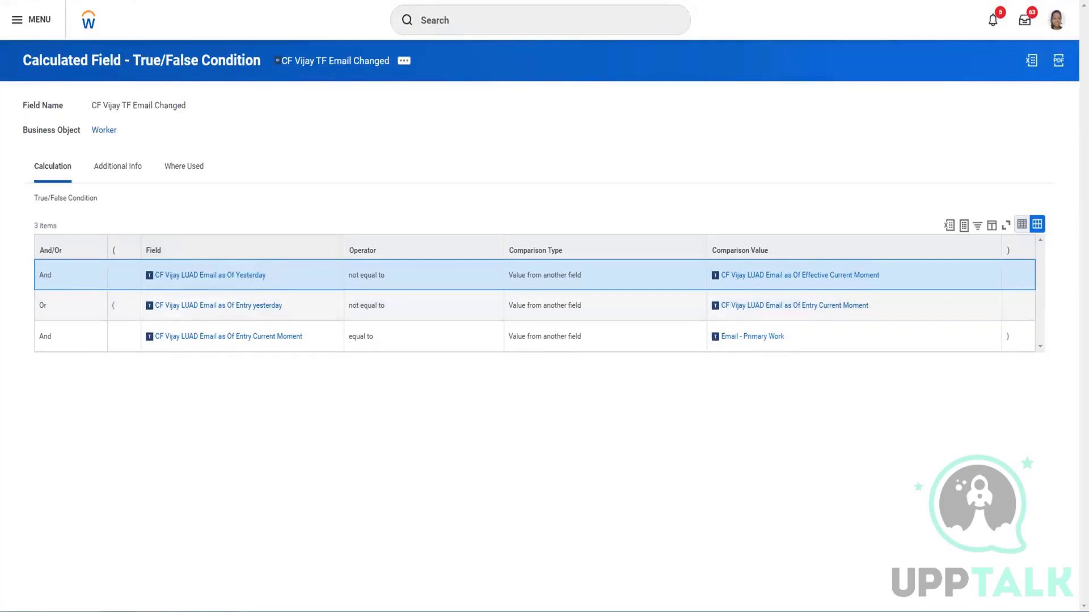
Highlight the old e-mail address in the first note, then return to the condition table
{"action": "key", "text": "alt+Tab"}
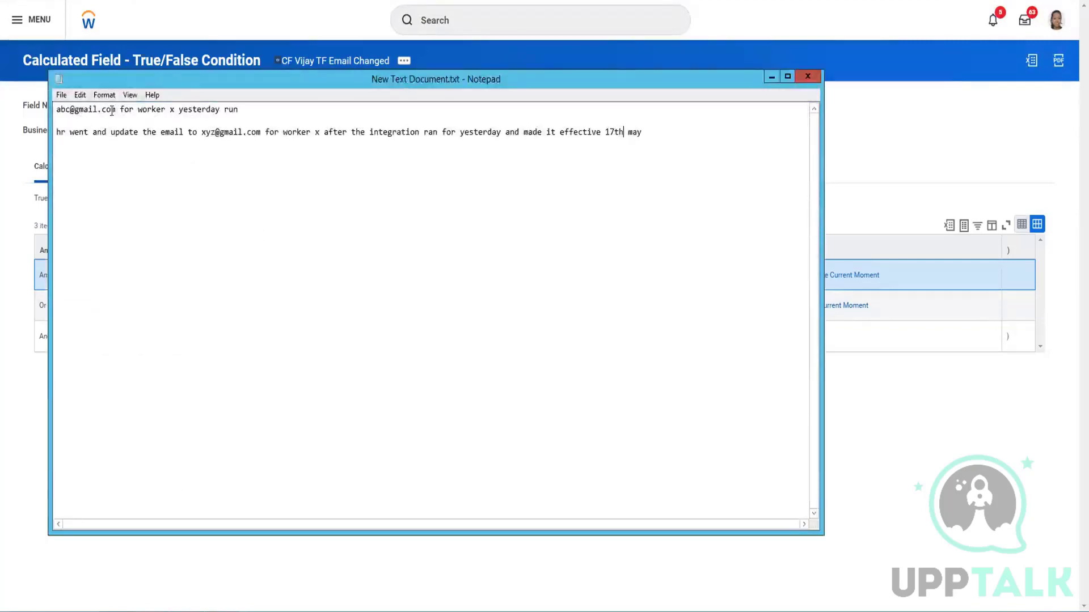
{"action": "left_click_drag", "start_coordinate": [115, 110], "coordinate": [56, 109]}
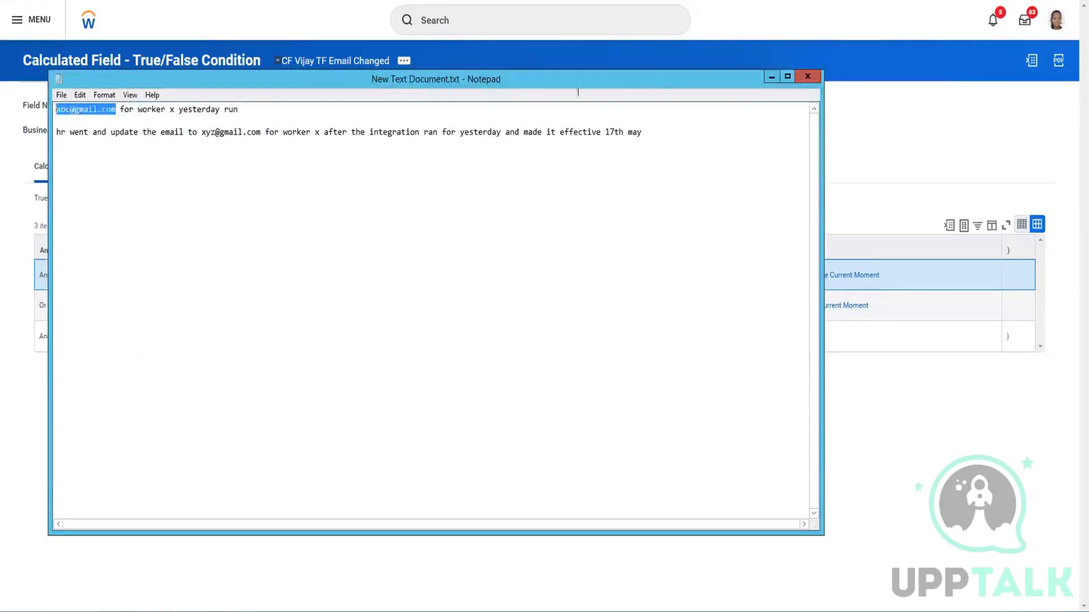
{"action": "left_click", "coordinate": [830, 116]}
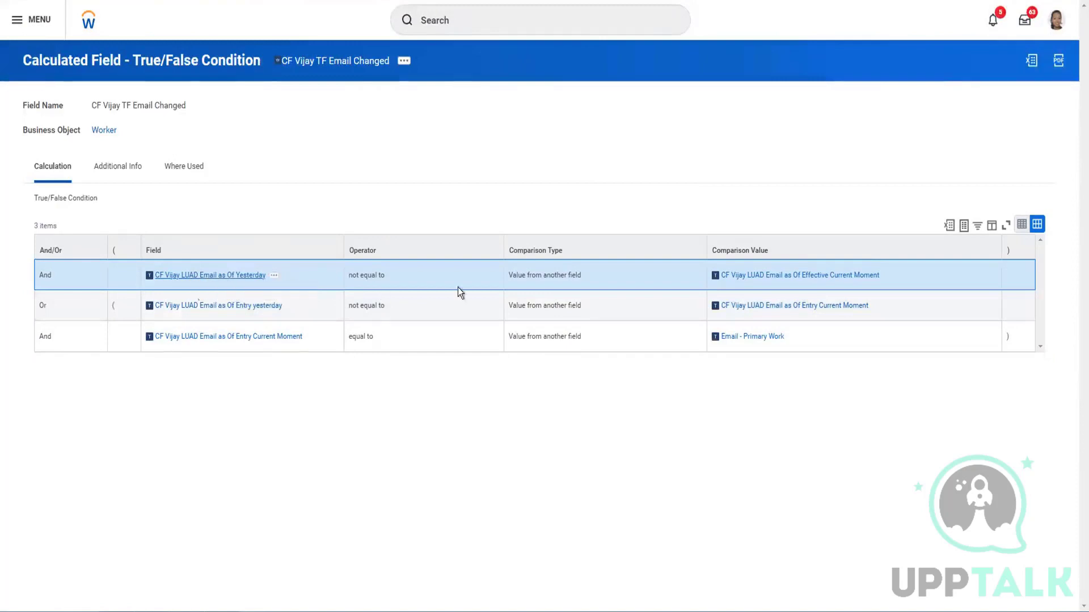
{"action": "right_click", "coordinate": [773, 279]}
{"action": "left_click", "coordinate": [806, 286]}
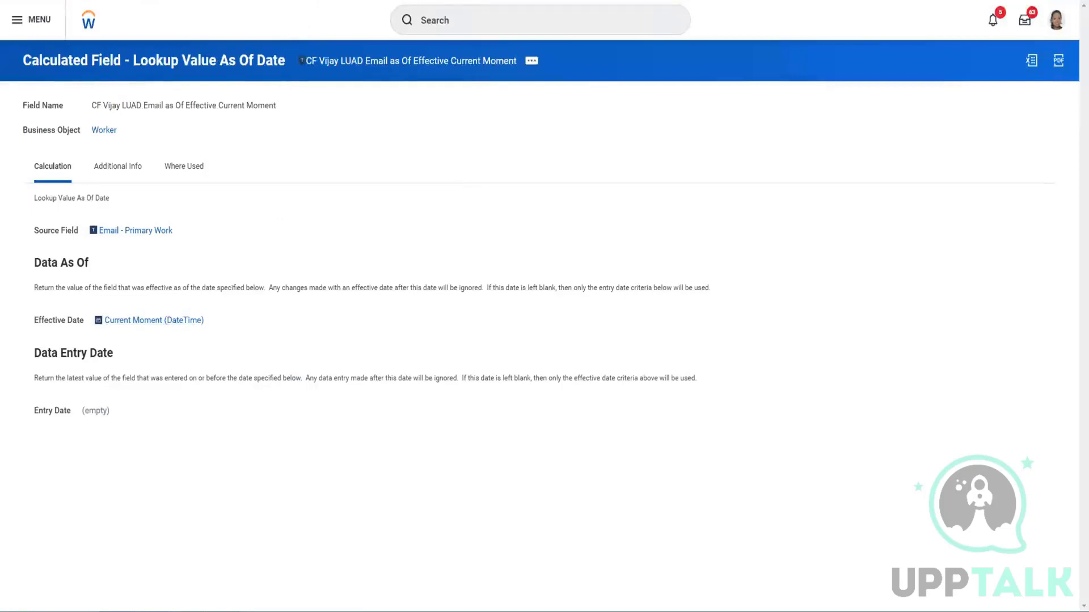
{"action": "key", "text": "ctrl+shift+Tab"}
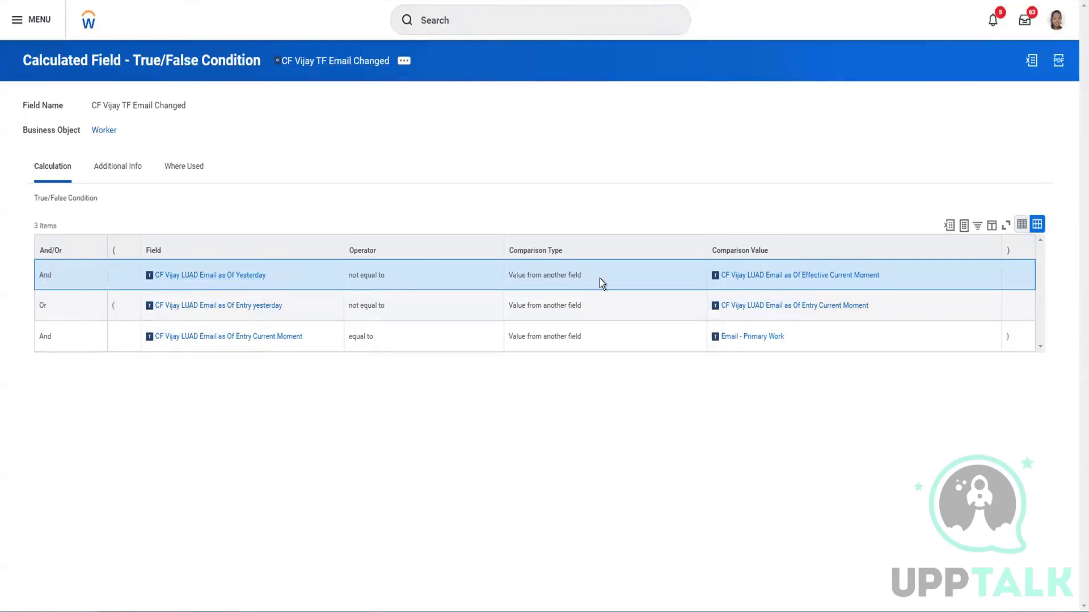
Show the e-mail change notes over the condition page again and clear the selection
{"action": "mouse_move", "coordinate": [737, 279]}
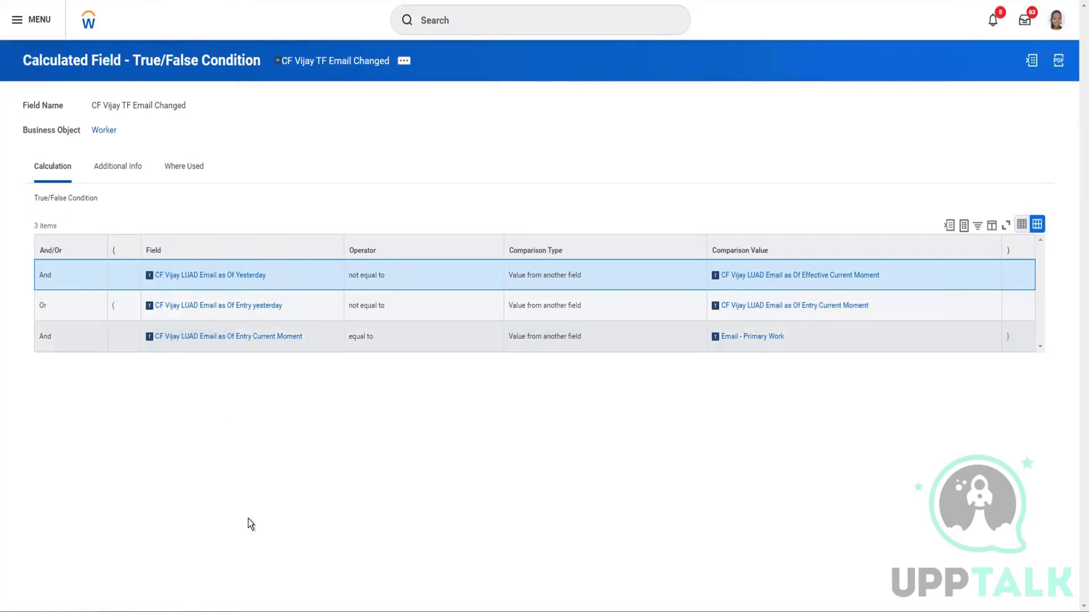
{"action": "left_click", "coordinate": [228, 611]}
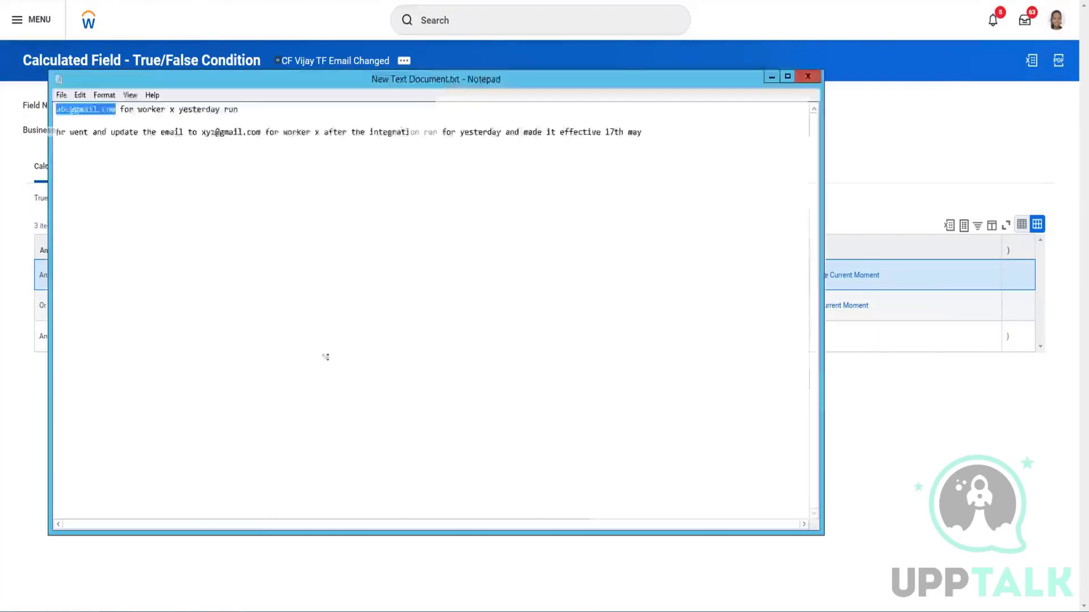
{"action": "left_click", "coordinate": [652, 132]}
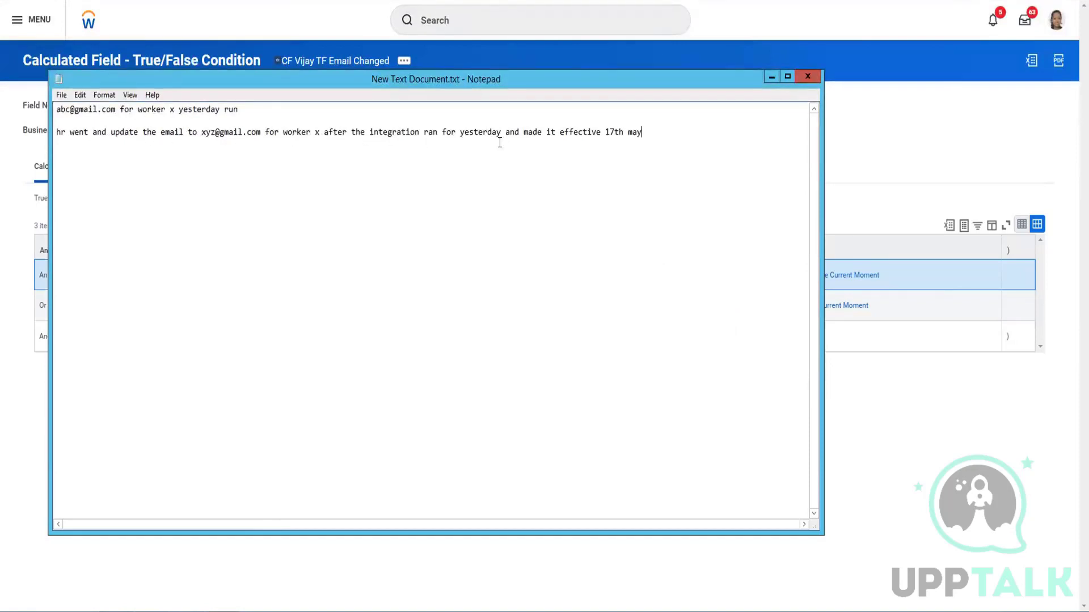
Change the note's effective date from 17th May to 15th May
{"action": "left_click", "coordinate": [614, 133]}
{"action": "key", "text": "BackSpace"}
{"action": "type", "text": "5"}
{"action": "left_click", "coordinate": [603, 154]}
{"action": "key", "text": "alt+Tab"}
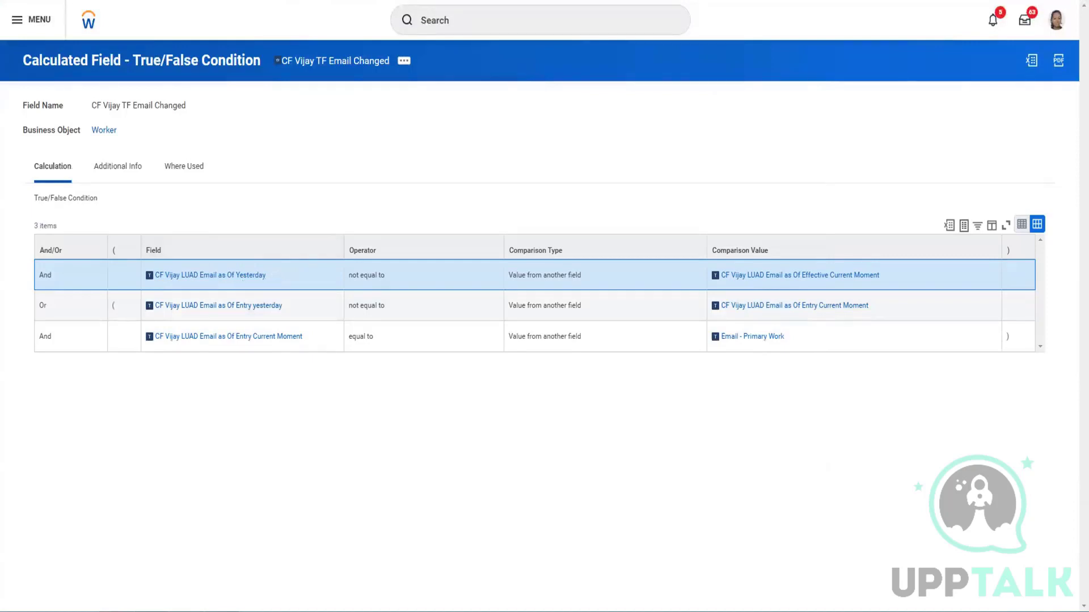
{"action": "left_click", "coordinate": [240, 611]}
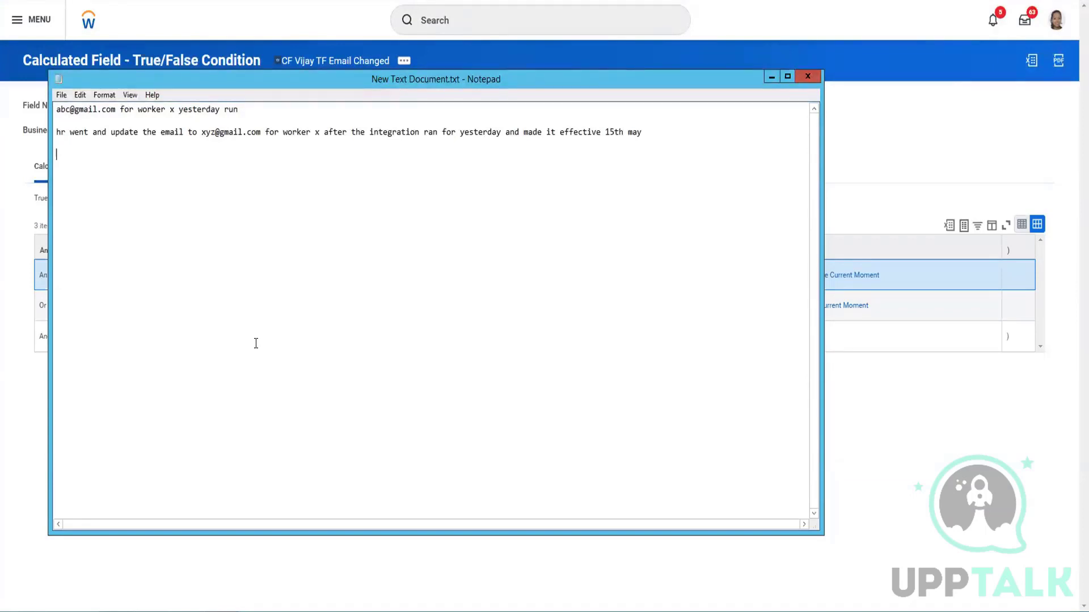
Open the Lookup Value As Of Date field returning yesterday's primary work e-mail, then return to the notes
{"action": "left_click", "coordinate": [265, 53]}
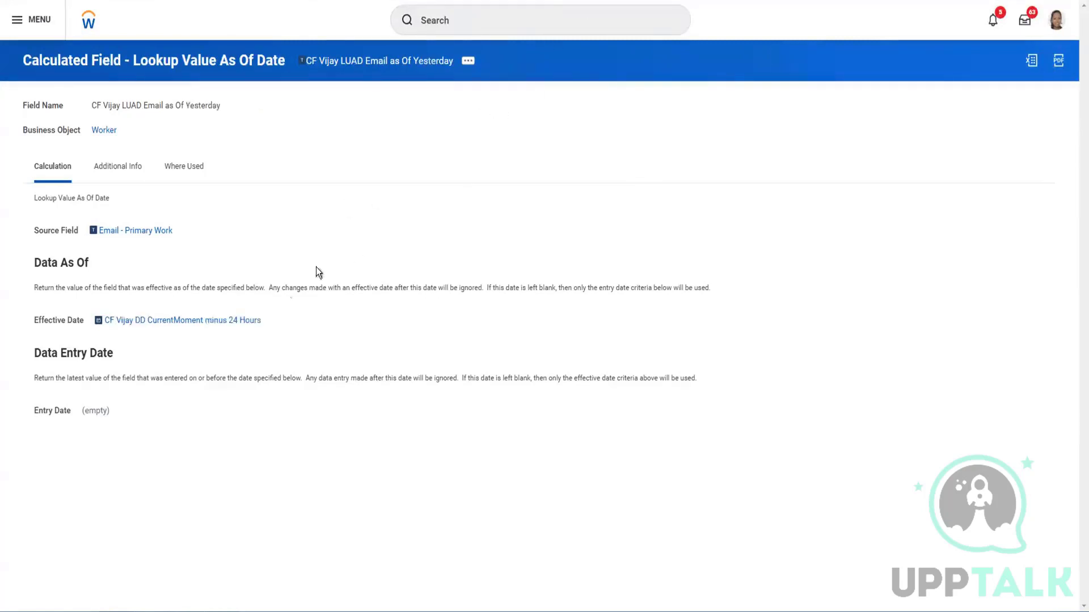
{"action": "mouse_move", "coordinate": [130, 235]}
{"action": "key", "text": "alt+Tab"}
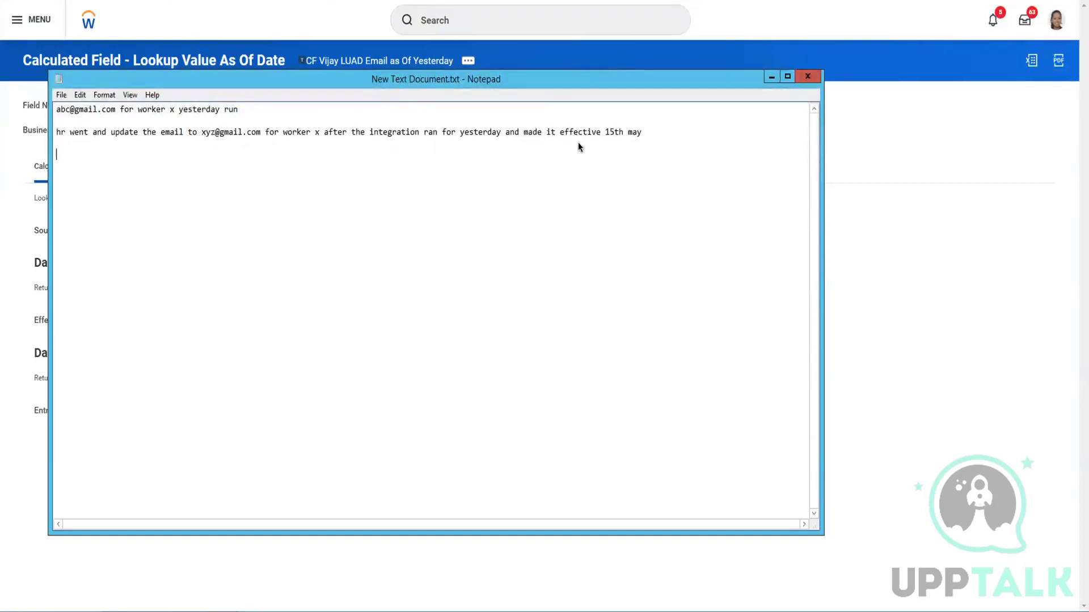
Highlight the 15th date and the new e-mail address on the second note line
{"action": "mouse_move", "coordinate": [605, 134]}
{"action": "left_mouse_down"}
{"action": "mouse_move", "coordinate": [618, 134]}
{"action": "mouse_move", "coordinate": [616, 146]}
{"action": "left_mouse_up"}
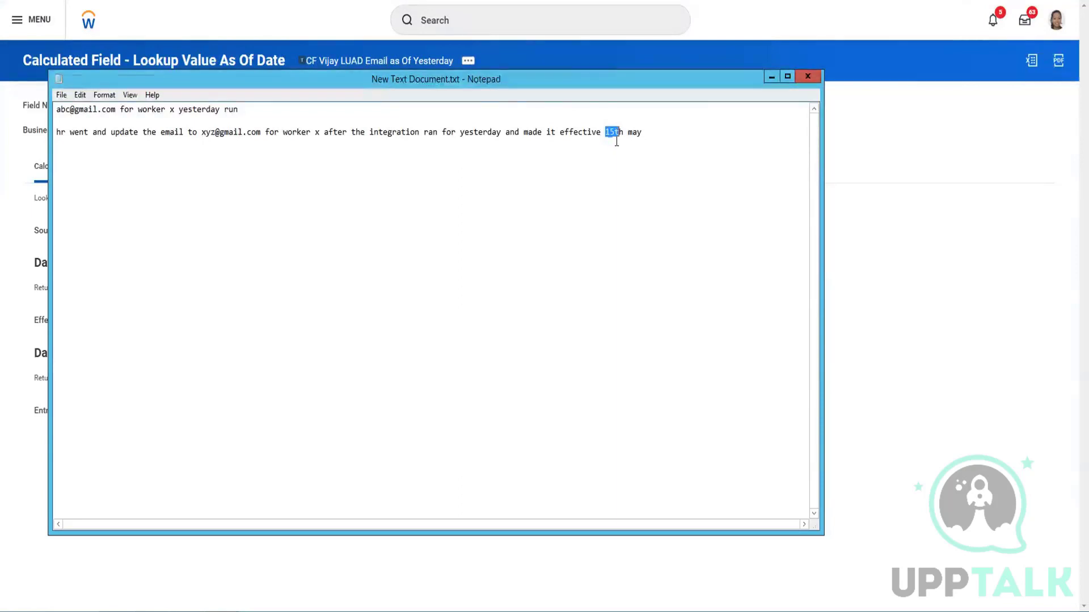
{"action": "left_click", "coordinate": [616, 144]}
{"action": "double_click", "coordinate": [613, 131]}
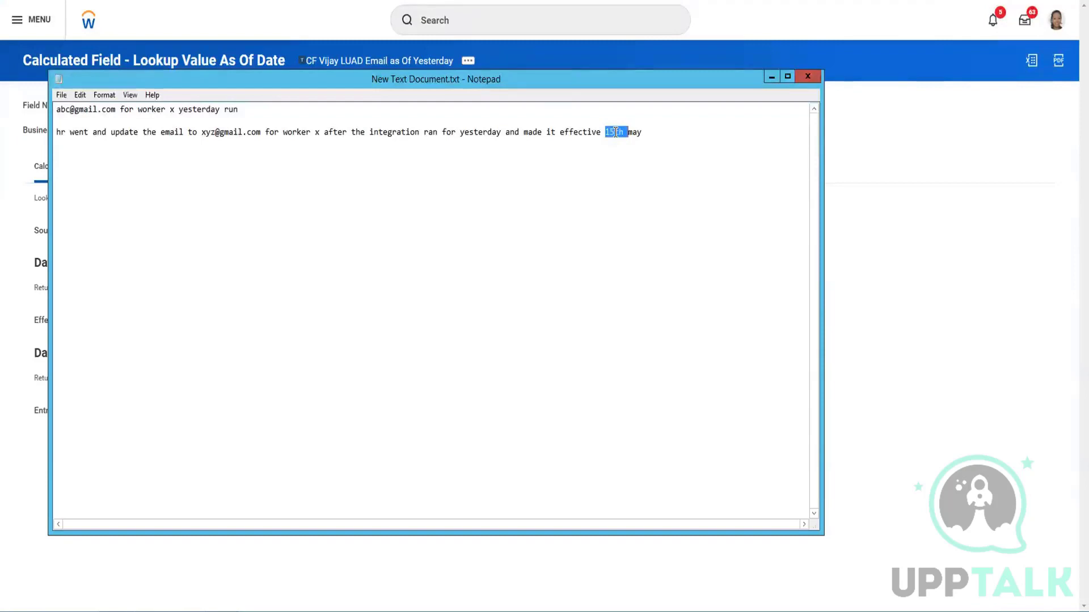
{"action": "left_click", "coordinate": [617, 132]}
{"action": "left_click_drag", "start_coordinate": [616, 131], "coordinate": [601, 132]}
{"action": "left_click", "coordinate": [275, 156]}
{"action": "left_click_drag", "start_coordinate": [201, 134], "coordinate": [252, 133]}
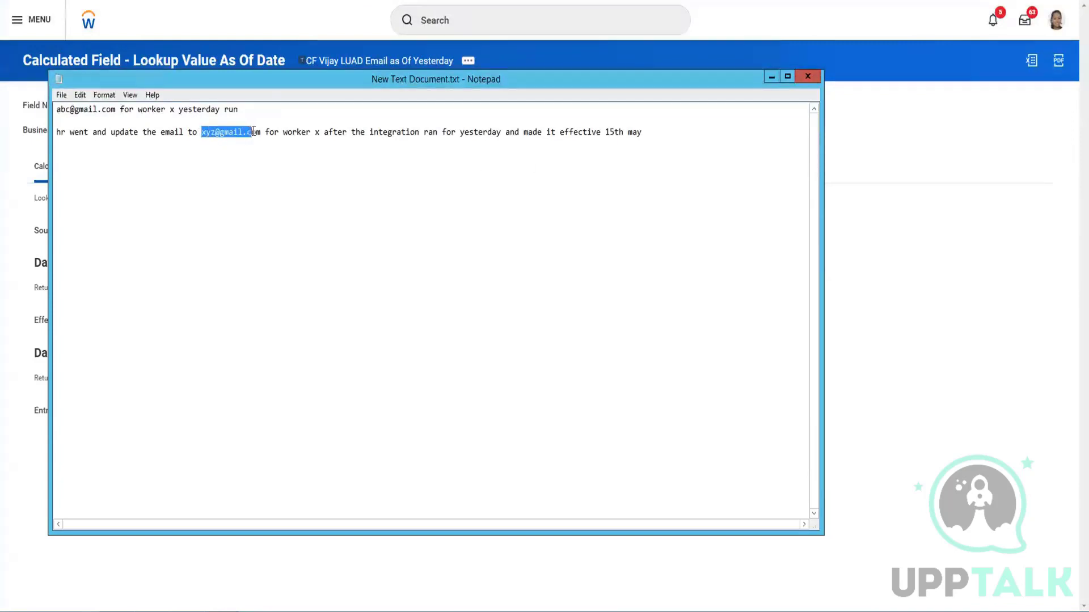
{"action": "key", "text": "alt+Tab"}
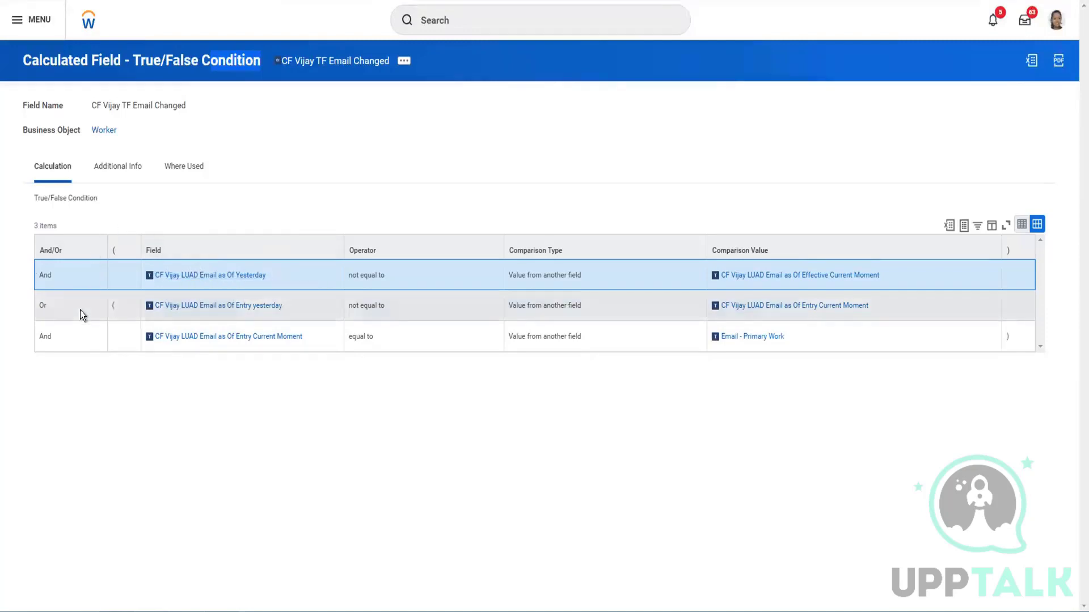
Open the second row's CF Vijay LUAD Email as Of Entry yesterday field in a new tab
{"action": "right_click", "coordinate": [211, 309]}
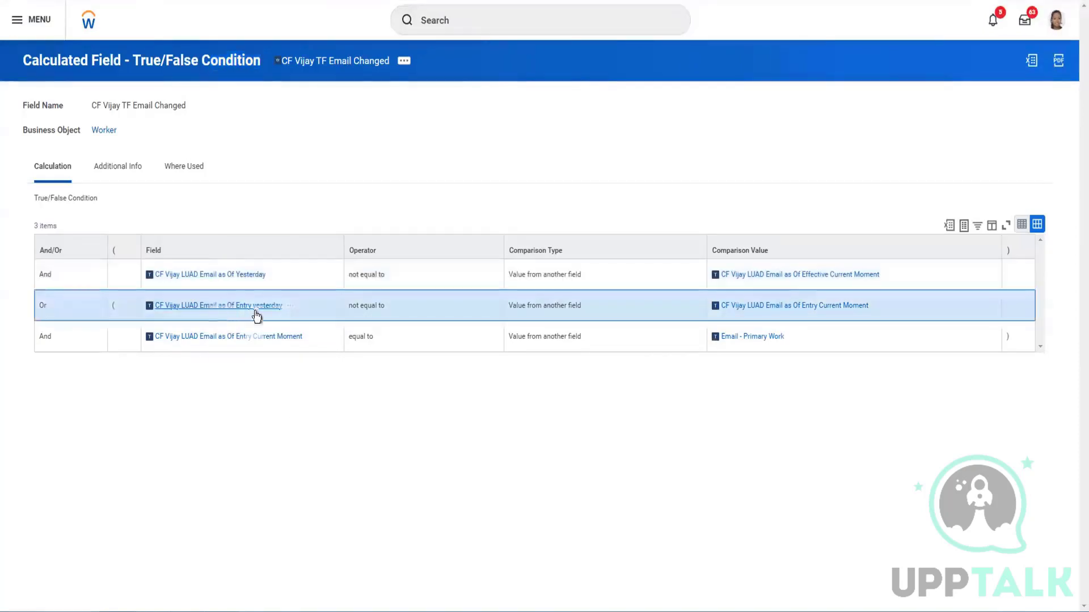
{"action": "left_click", "coordinate": [244, 317]}
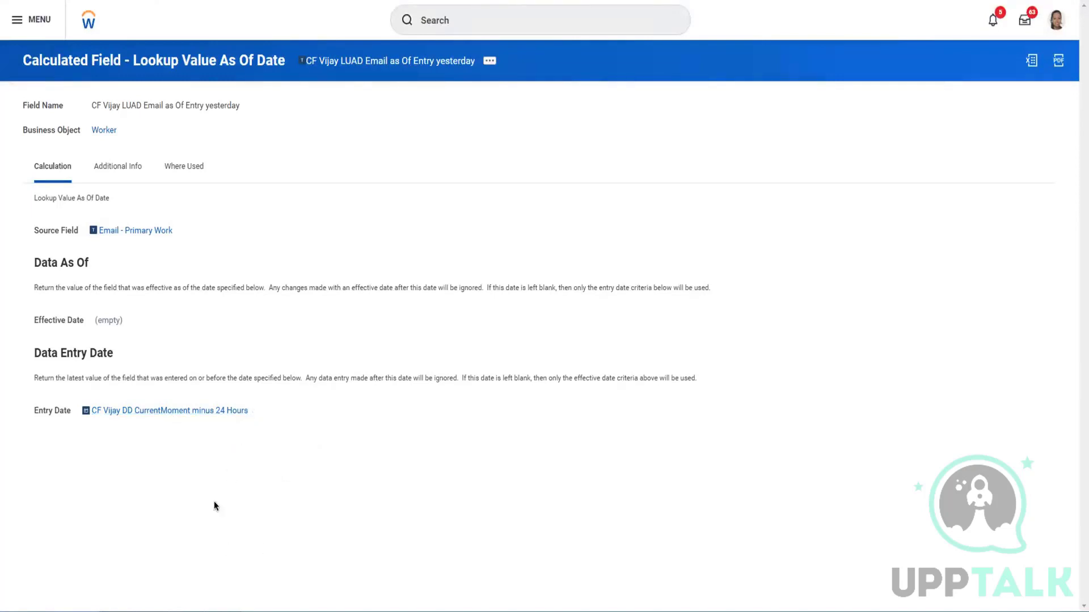
Highlight the original e-mail address on the first line of the notes
{"action": "mouse_move", "coordinate": [221, 611]}
{"action": "left_click", "coordinate": [222, 556]}
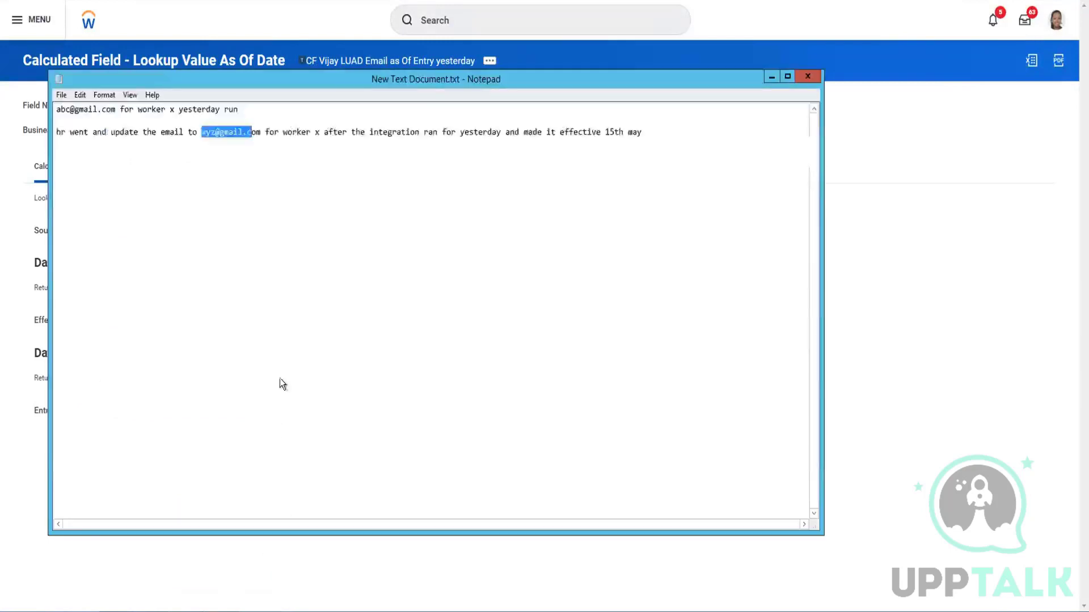
{"action": "left_click", "coordinate": [208, 176]}
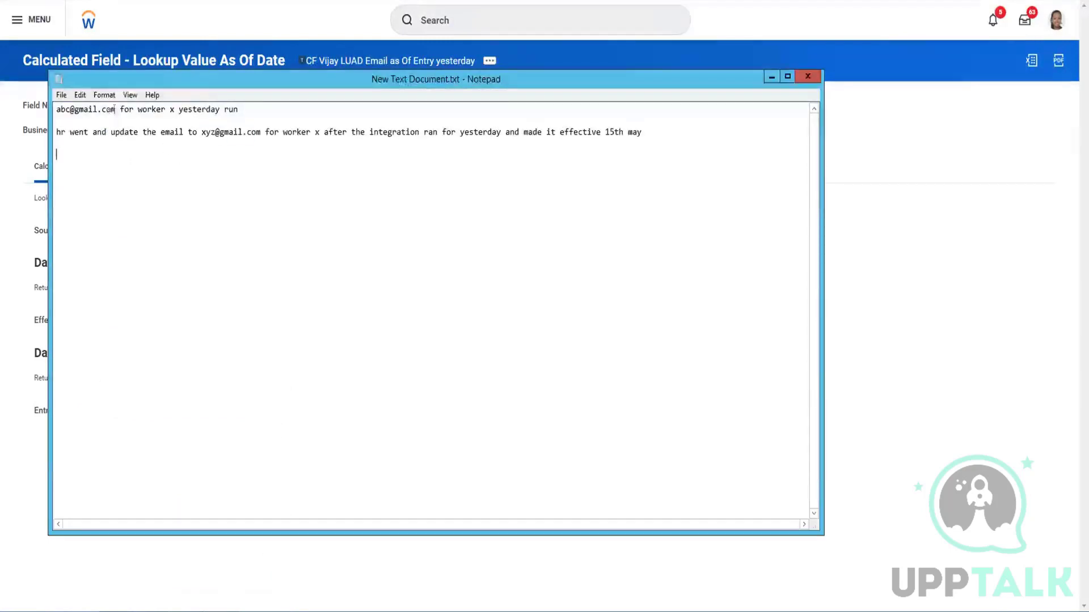
{"action": "left_click_drag", "start_coordinate": [115, 109], "coordinate": [55, 111]}
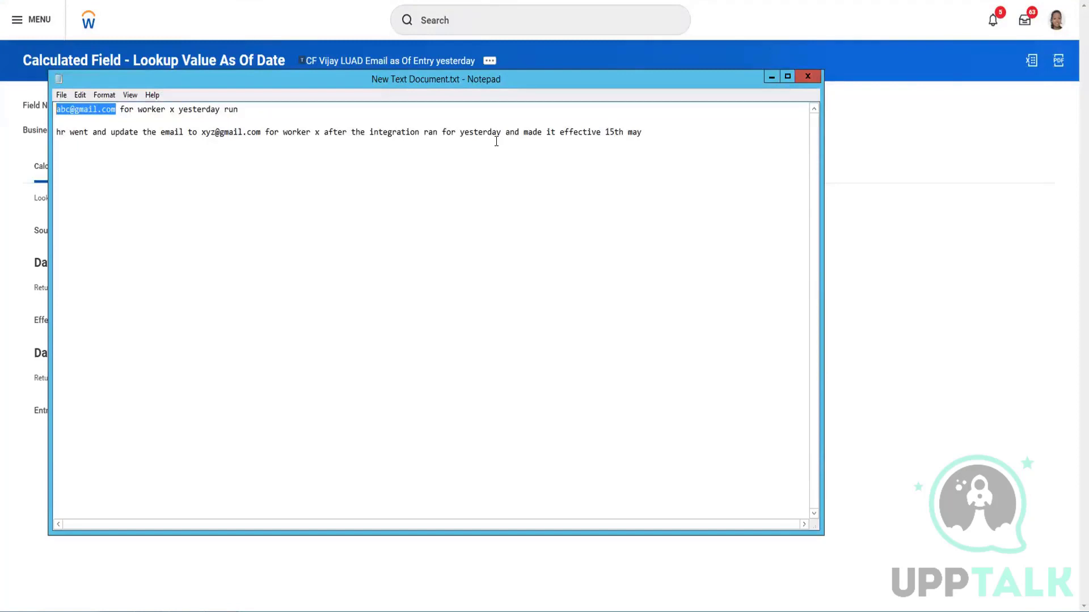
{"action": "left_click", "coordinate": [127, 120]}
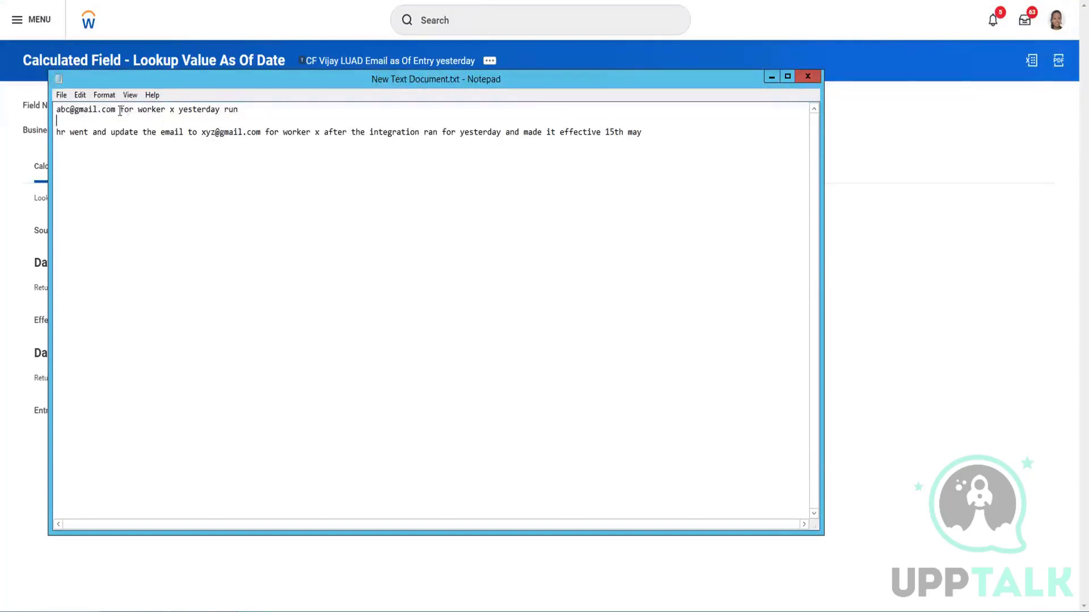
{"action": "left_click_drag", "start_coordinate": [120, 110], "coordinate": [47, 109]}
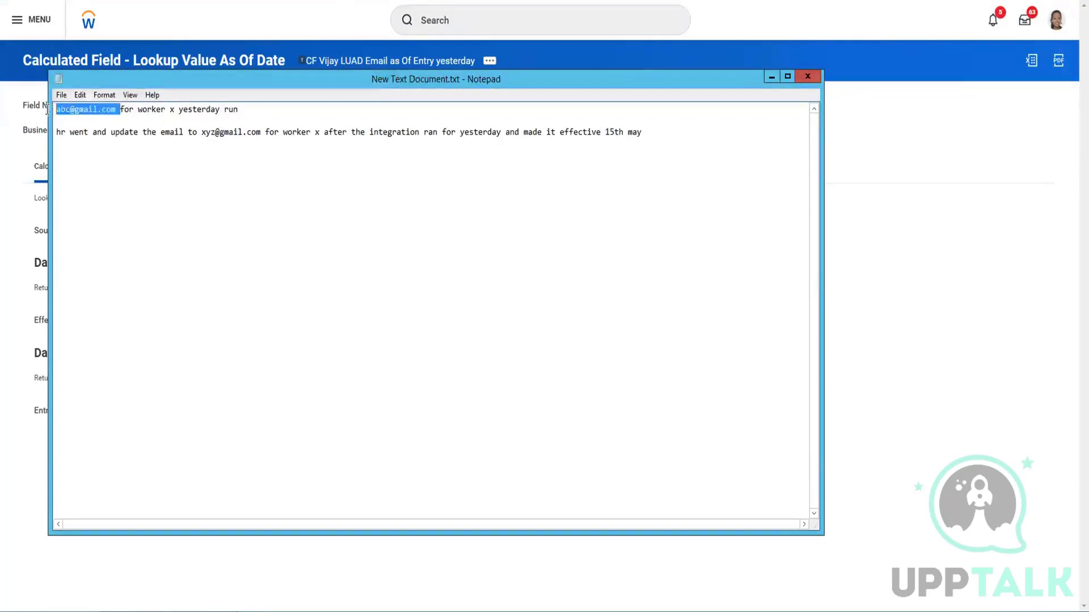
{"action": "left_click", "coordinate": [117, 112]}
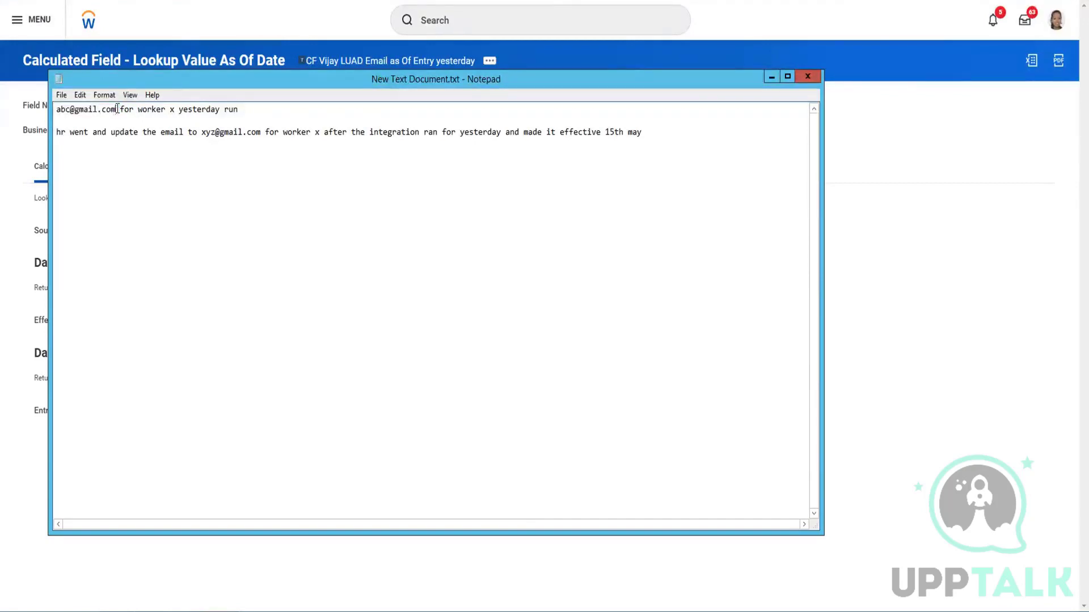
{"action": "left_click_drag", "start_coordinate": [117, 108], "coordinate": [54, 108]}
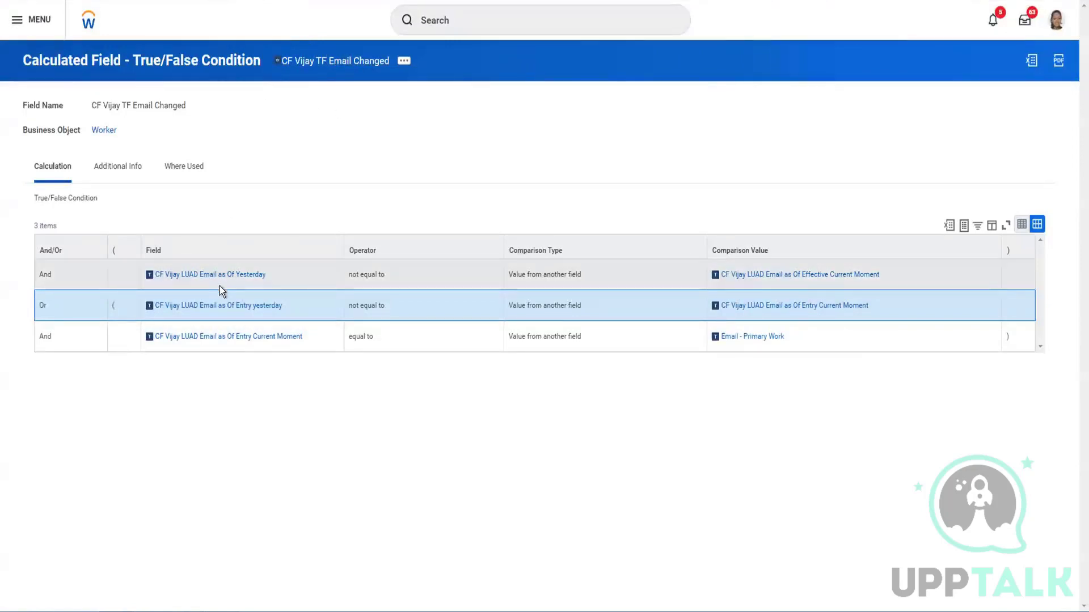
{"action": "mouse_move", "coordinate": [218, 278]}
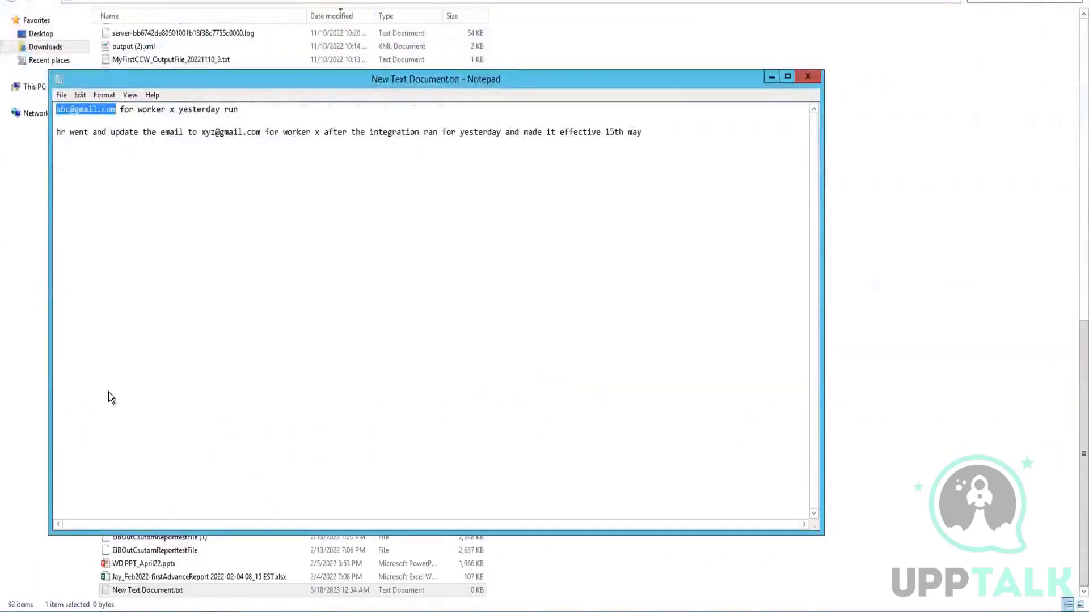
Close the notes without saving and start a Workday global search
{"action": "left_click", "coordinate": [800, 76]}
{"action": "left_click", "coordinate": [565, 303]}
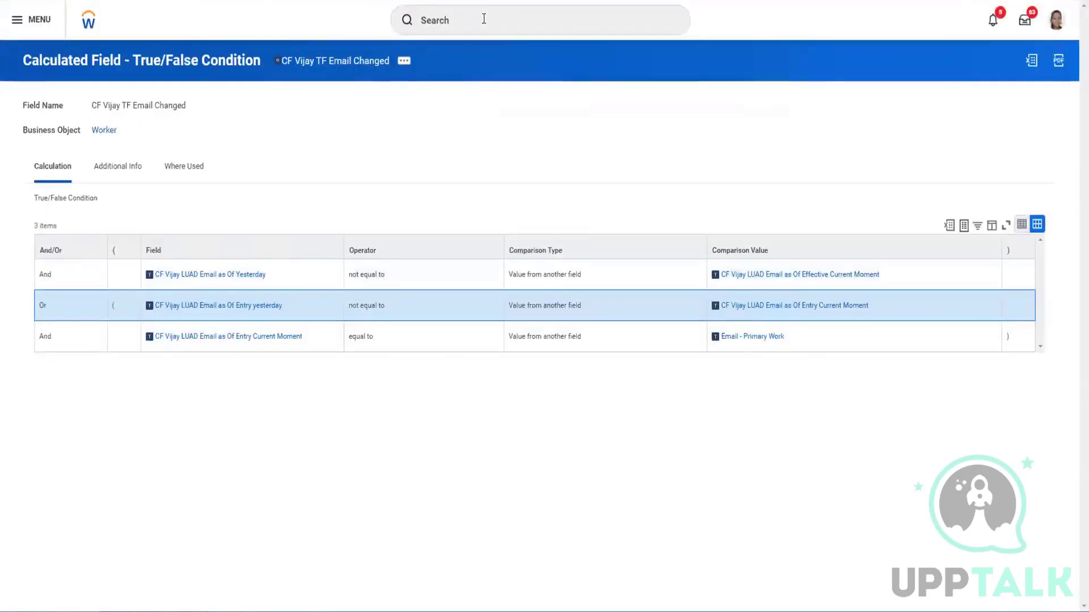
{"action": "left_click", "coordinate": [483, 18]}
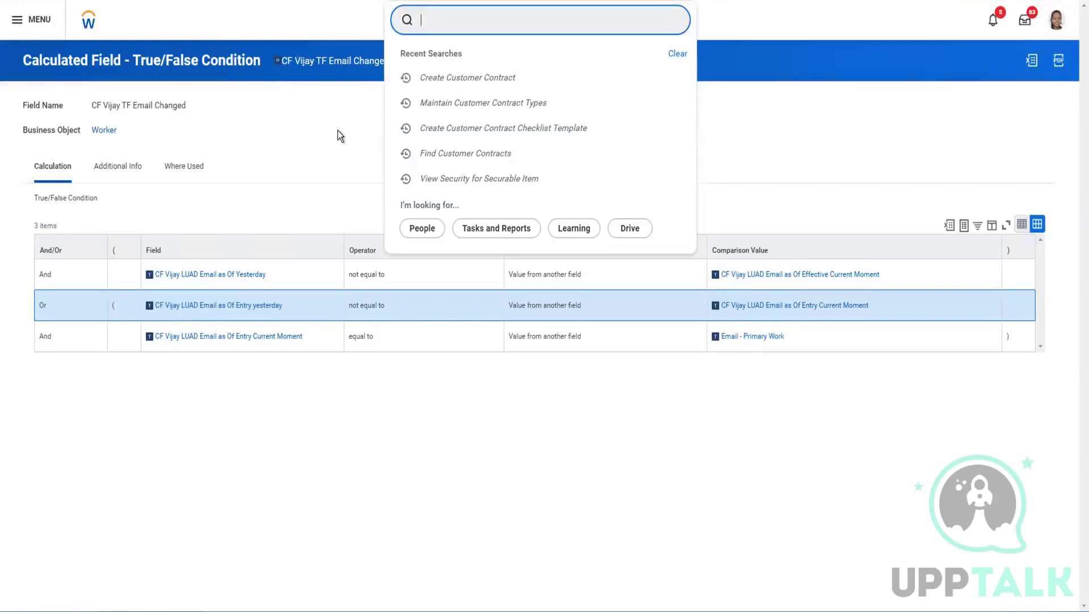
Launch Create EIB via a 'cre eib' search and name it 'EIB Outbound Vijay May 2023 Custom report'
{"action": "left_click", "coordinate": [321, 22]}
{"action": "left_click", "coordinate": [455, 19]}
{"action": "type", "text": "cre eib"}
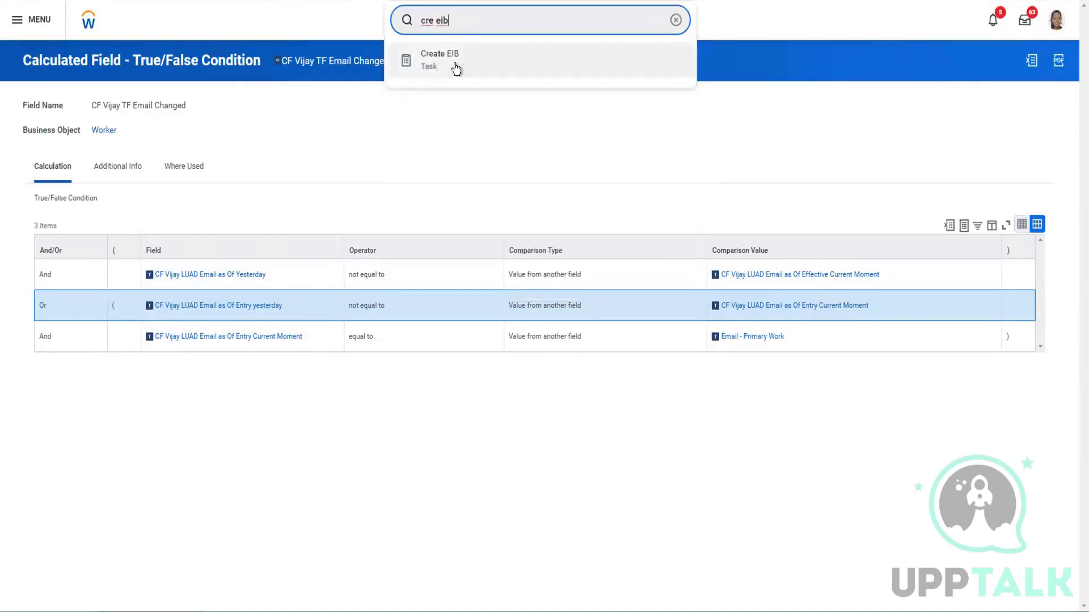
{"action": "left_click", "coordinate": [454, 69]}
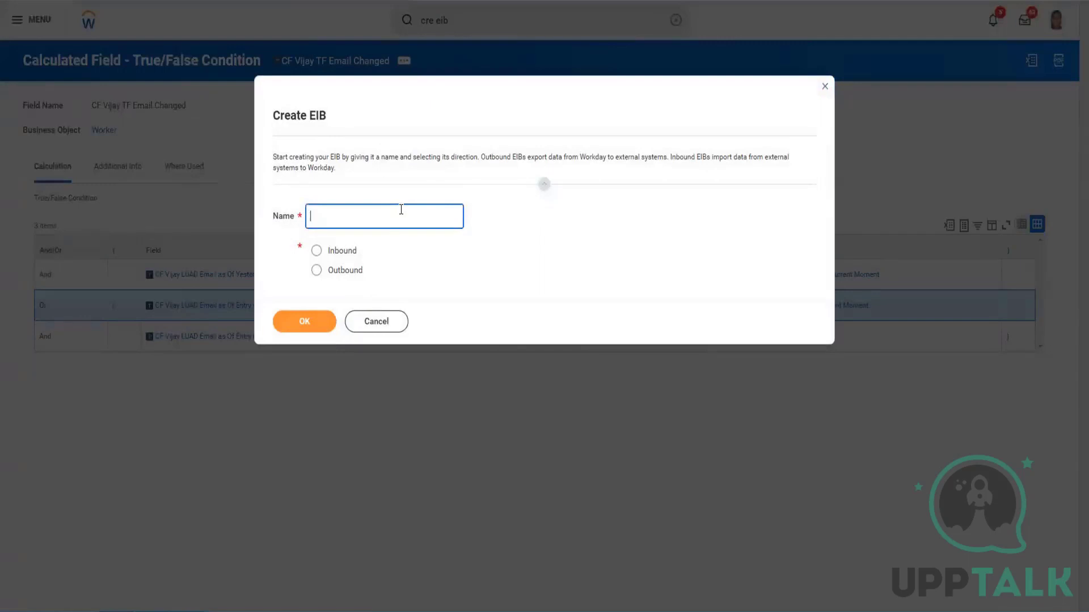
{"action": "type", "text": "EIB Outboound Vijuy"}
{"action": "key", "text": "BackSpace"}
{"action": "key", "text": "BackSpace"}
{"action": "type", "text": "ay"}
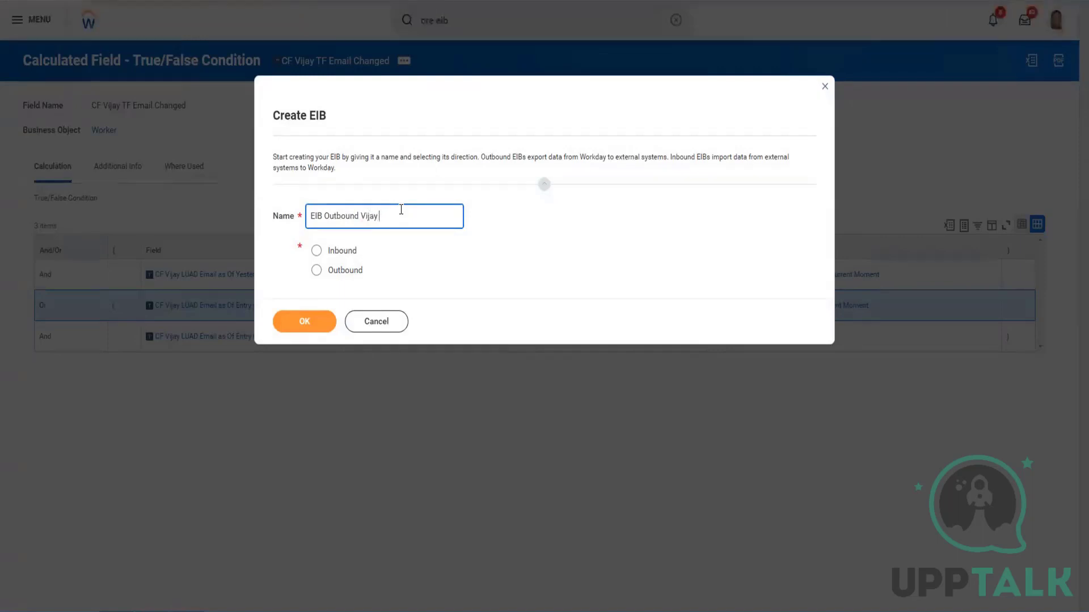
{"action": "type", "text": " May 2023"}
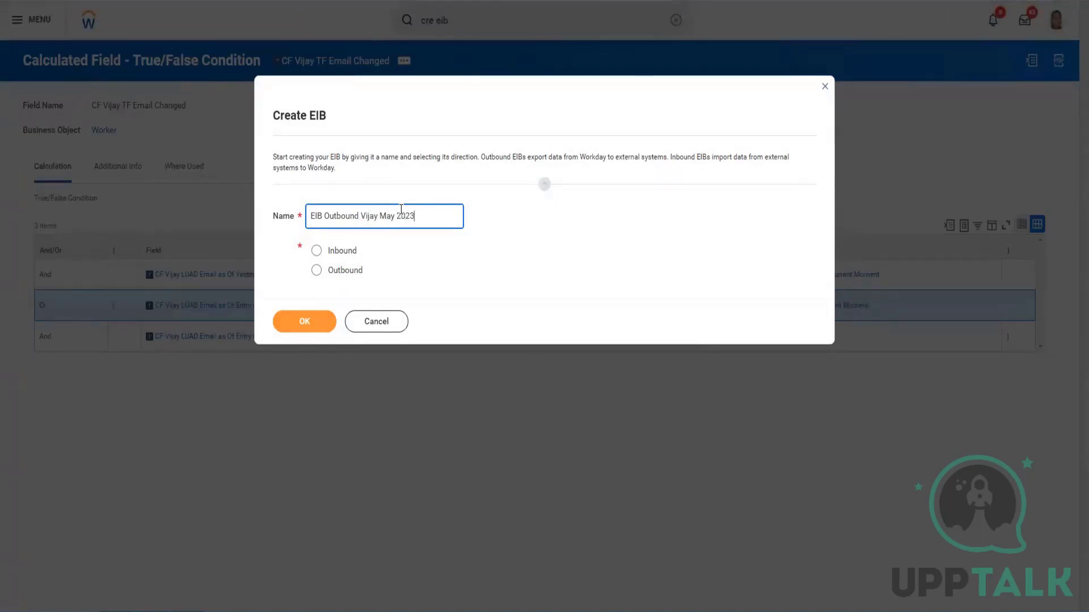
{"action": "type", "text": " Custom report"}
Choose Outbound for the new EIB and confirm with OK
{"action": "left_click", "coordinate": [335, 275]}
{"action": "left_click", "coordinate": [305, 322]}
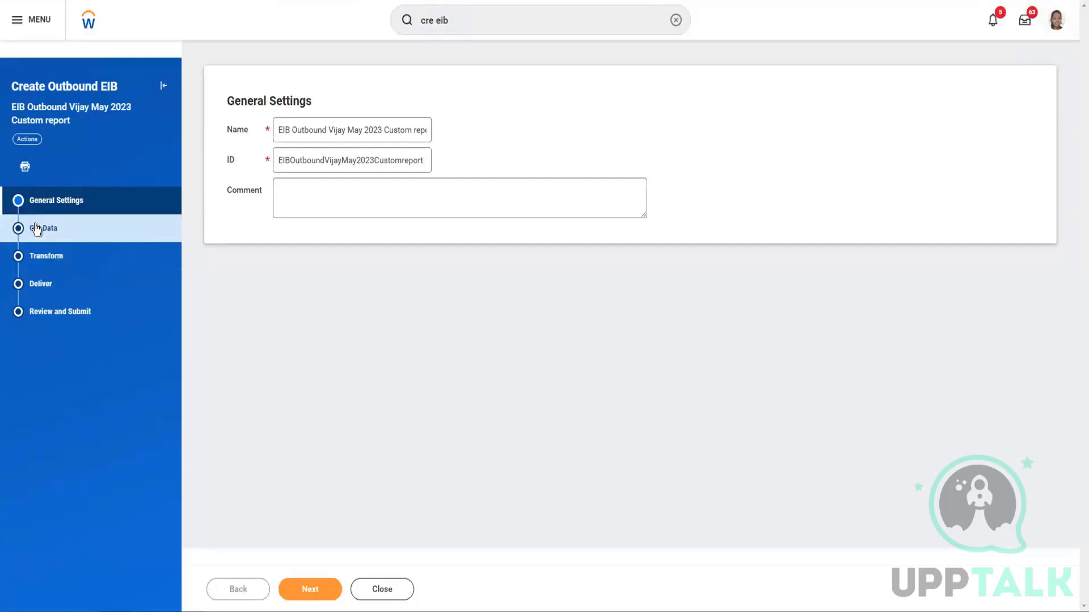
Go to the Get Data step and review the data source types, leaving Custom Report
{"action": "left_click", "coordinate": [61, 231]}
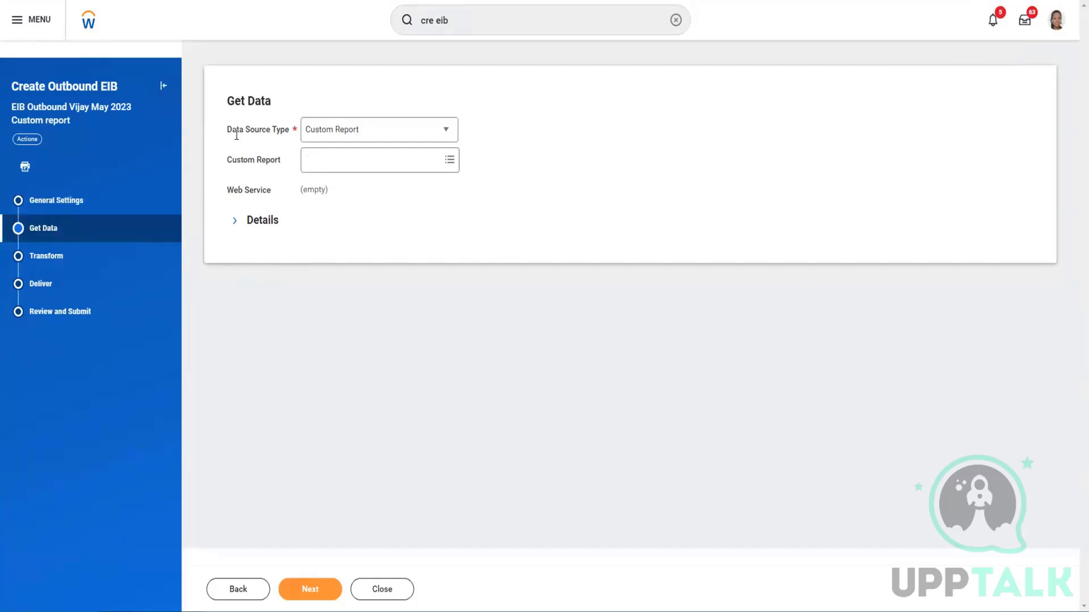
{"action": "left_click", "coordinate": [370, 137]}
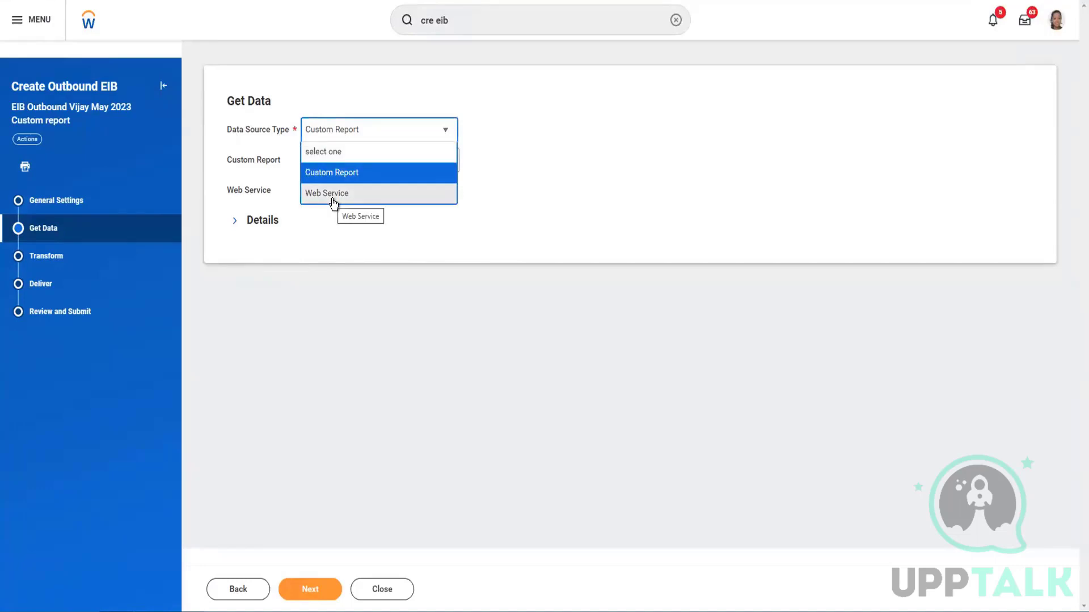
{"action": "left_click", "coordinate": [539, 134]}
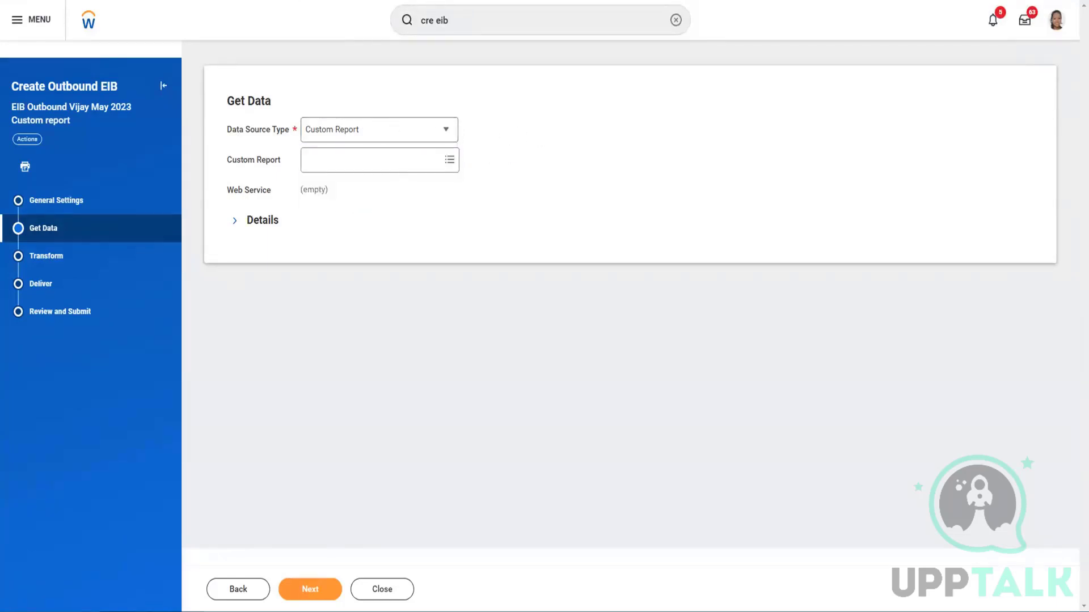
{"action": "left_click", "coordinate": [389, 129]}
Set the data source type to Web Service and browse the available web service options
{"action": "left_click", "coordinate": [342, 191]}
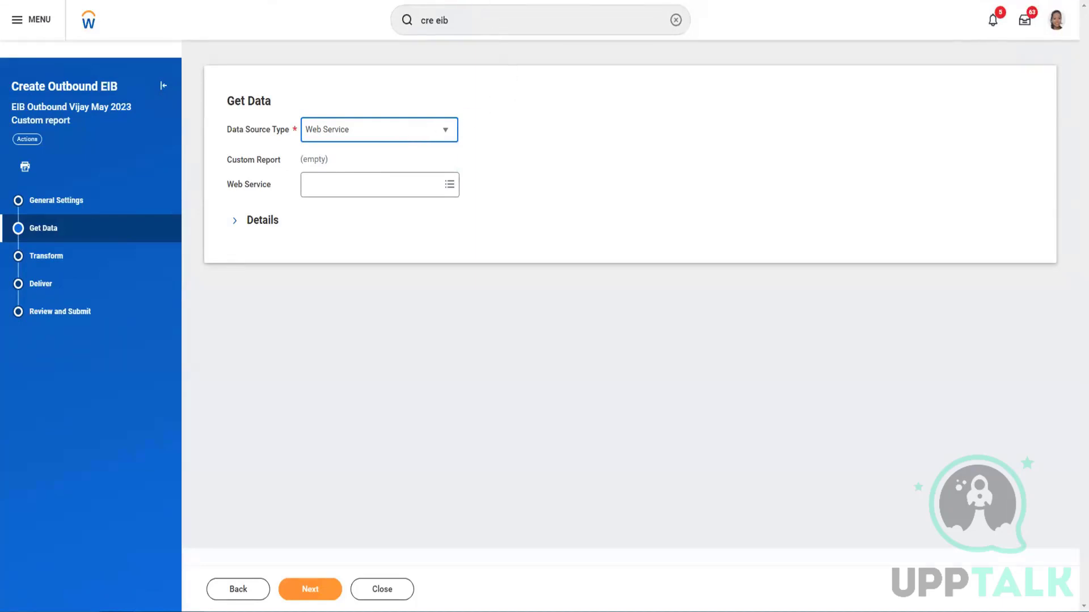
{"action": "left_click", "coordinate": [410, 186]}
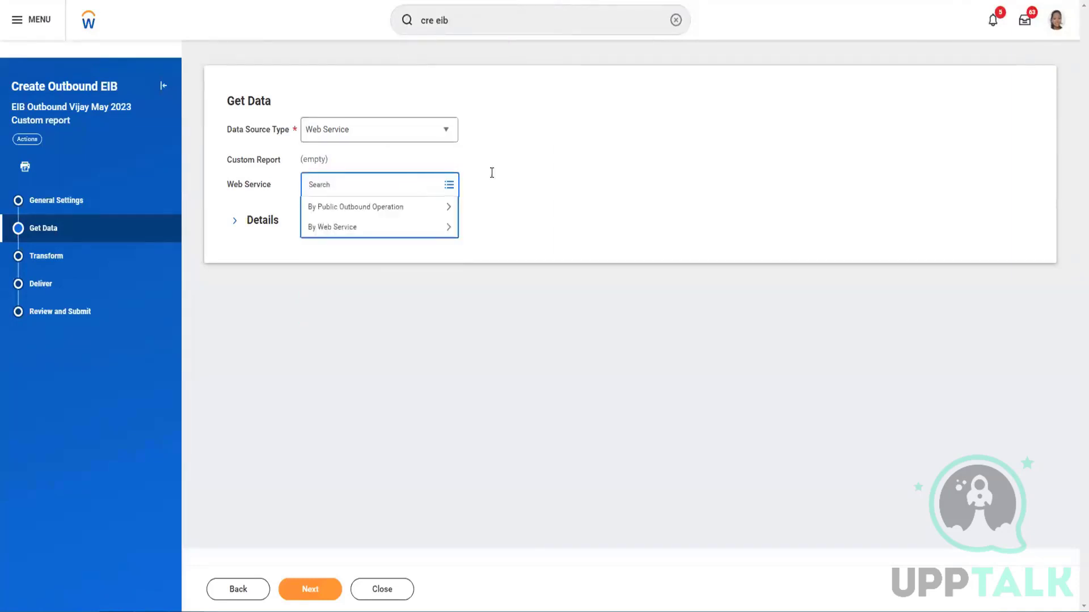
{"action": "left_click", "coordinate": [541, 155]}
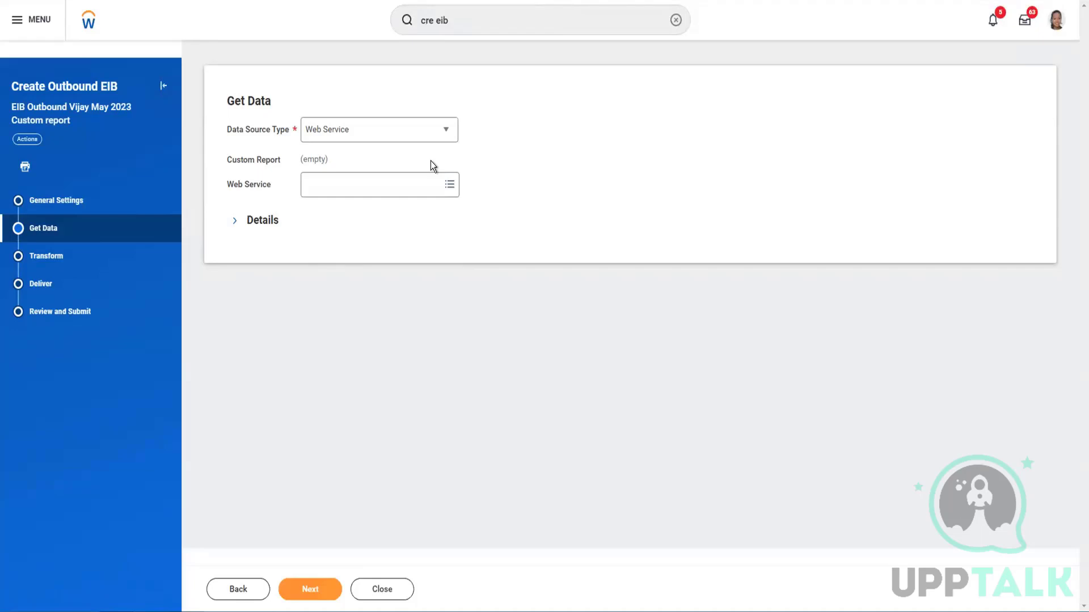
Switch the data source type back to Custom Report
{"action": "left_click", "coordinate": [379, 134]}
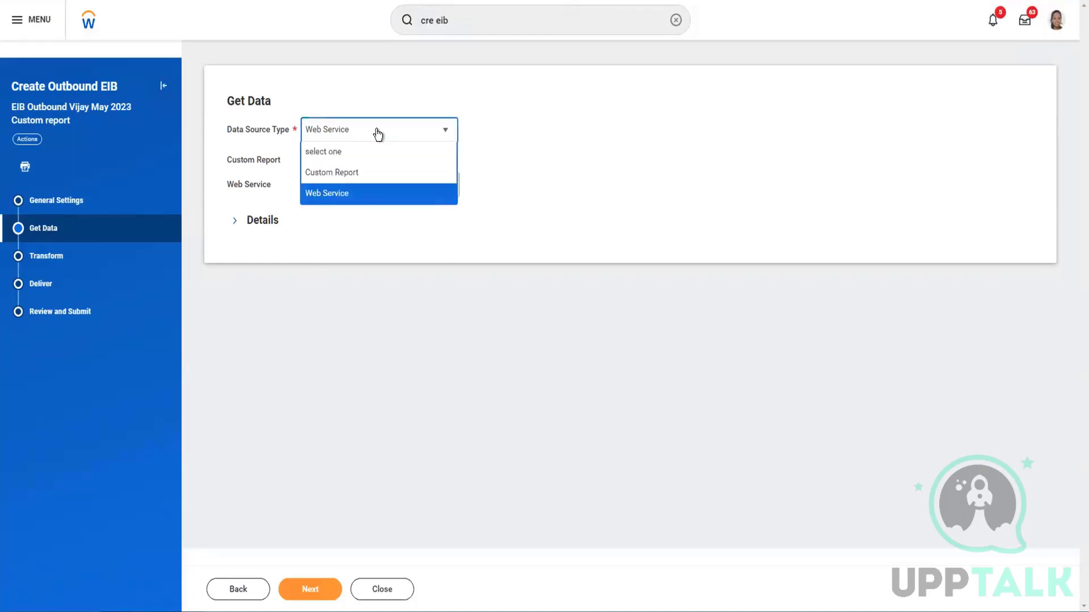
{"action": "left_click", "coordinate": [359, 172]}
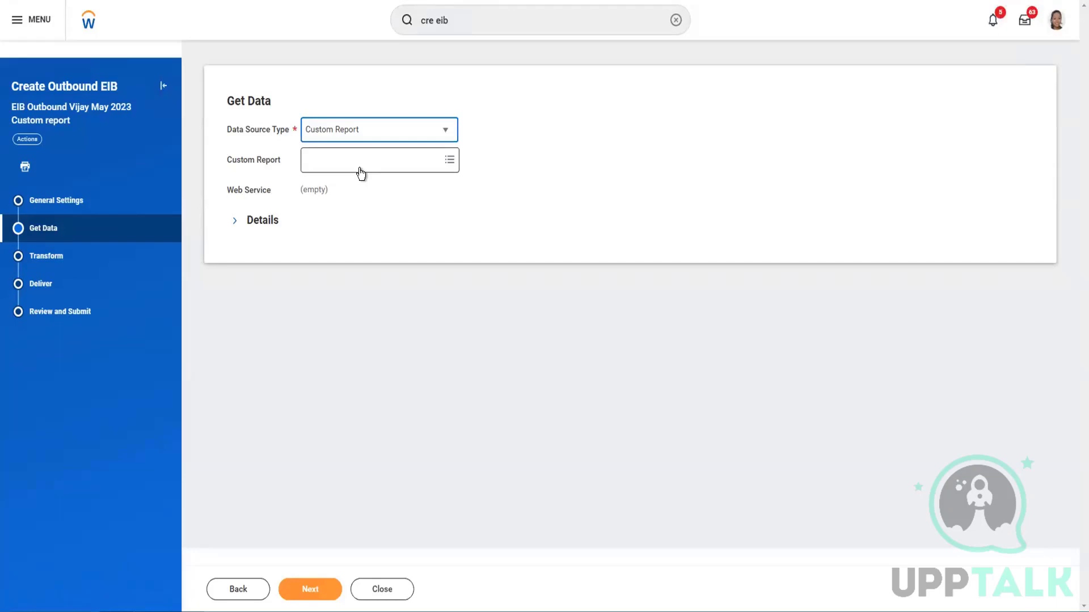
{"action": "left_click", "coordinate": [361, 133]}
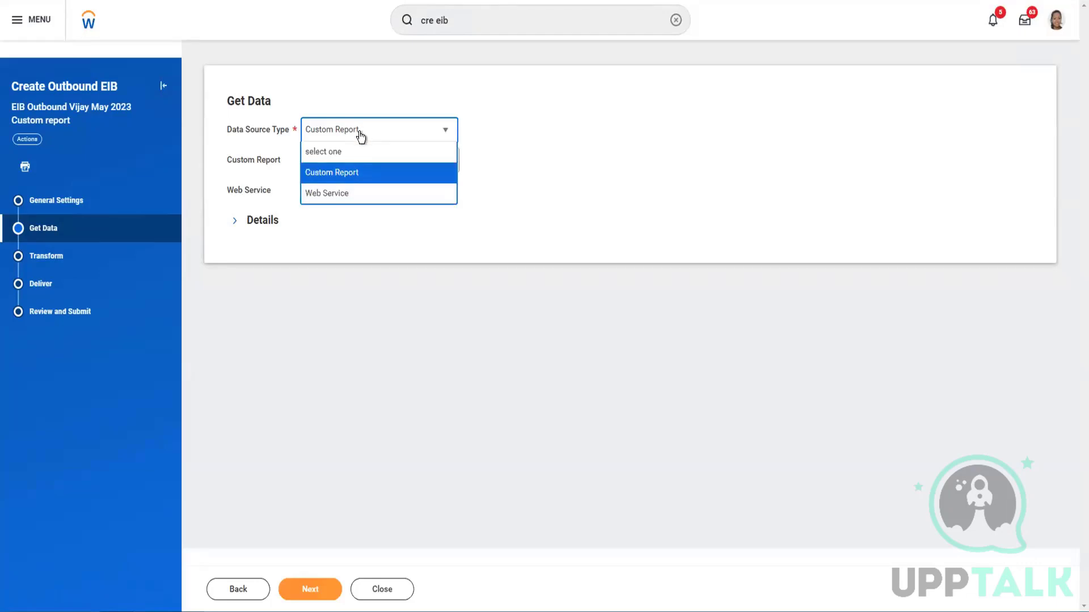
{"action": "left_click", "coordinate": [544, 159]}
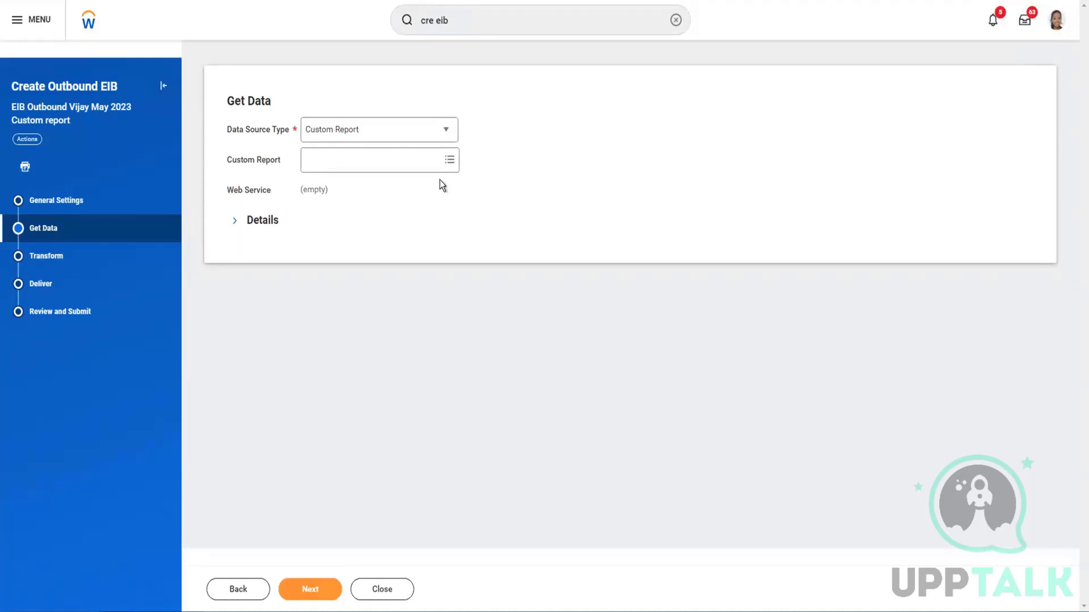
Select custom report 'CR Vijay Advance Report All Worker - May 10' and expand the Details options
{"action": "left_click", "coordinate": [427, 159]}
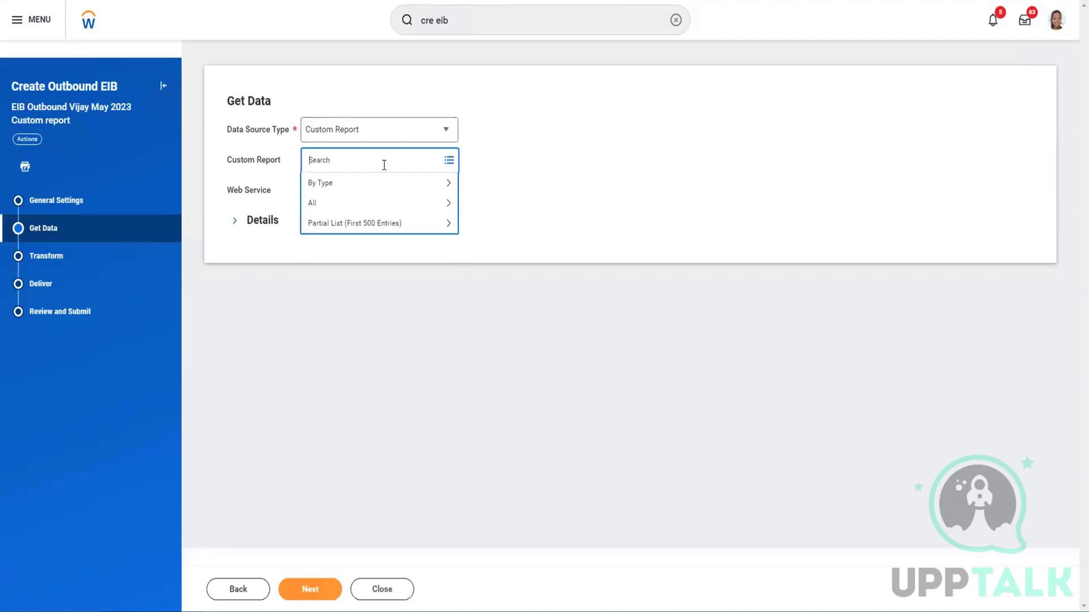
{"action": "type", "text": "vijay may"}
{"action": "key", "text": "Return"}
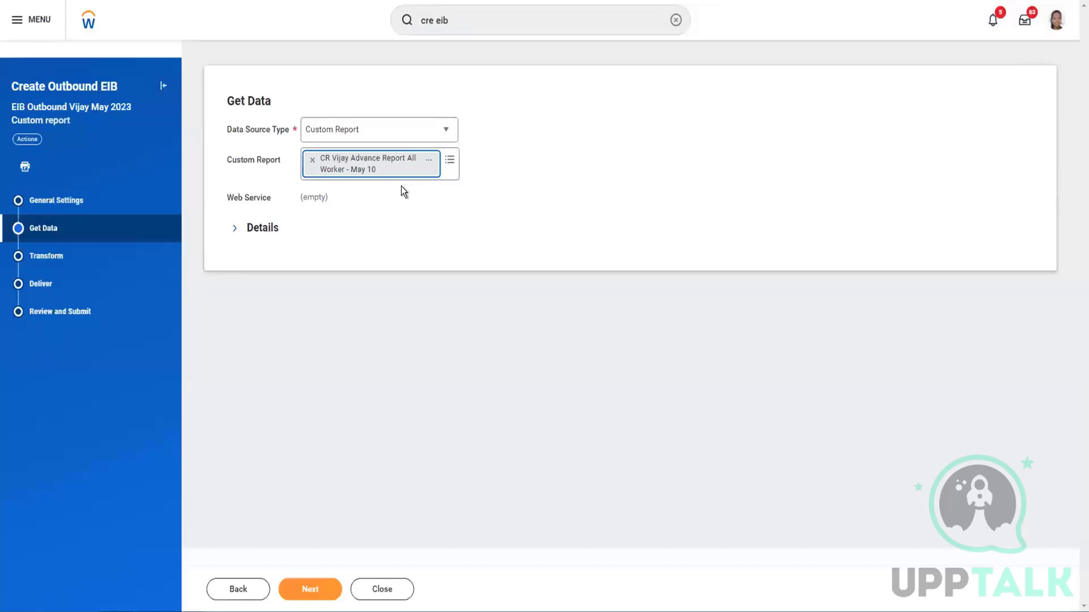
{"action": "left_click", "coordinate": [486, 190]}
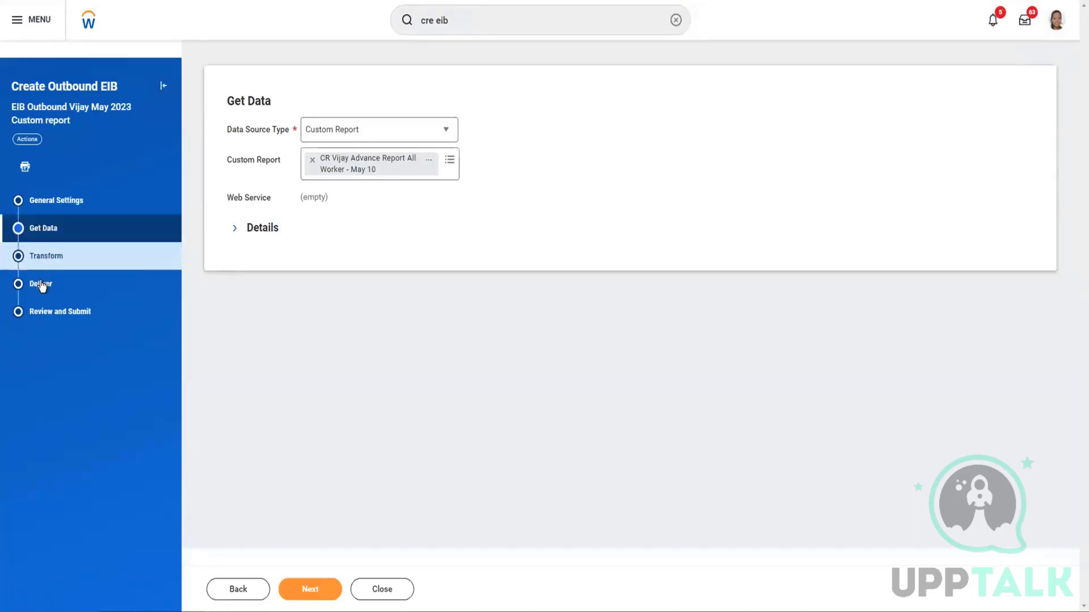
{"action": "left_click", "coordinate": [234, 234]}
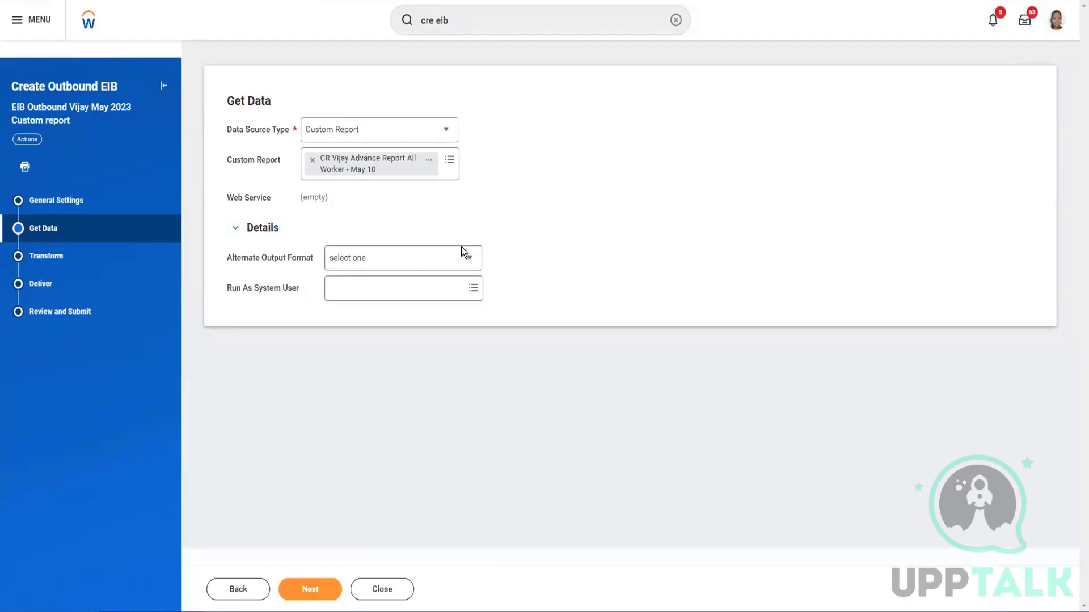
Leave Alternate Output Format unset and save Get Data, moving on to Transform
{"action": "left_click", "coordinate": [444, 256]}
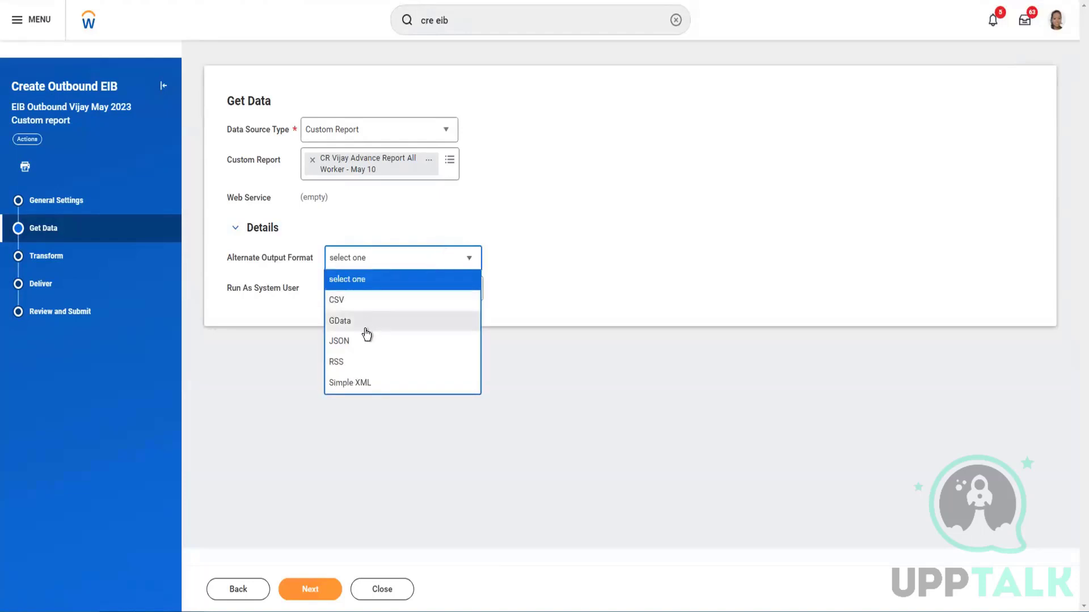
{"action": "left_click", "coordinate": [540, 193]}
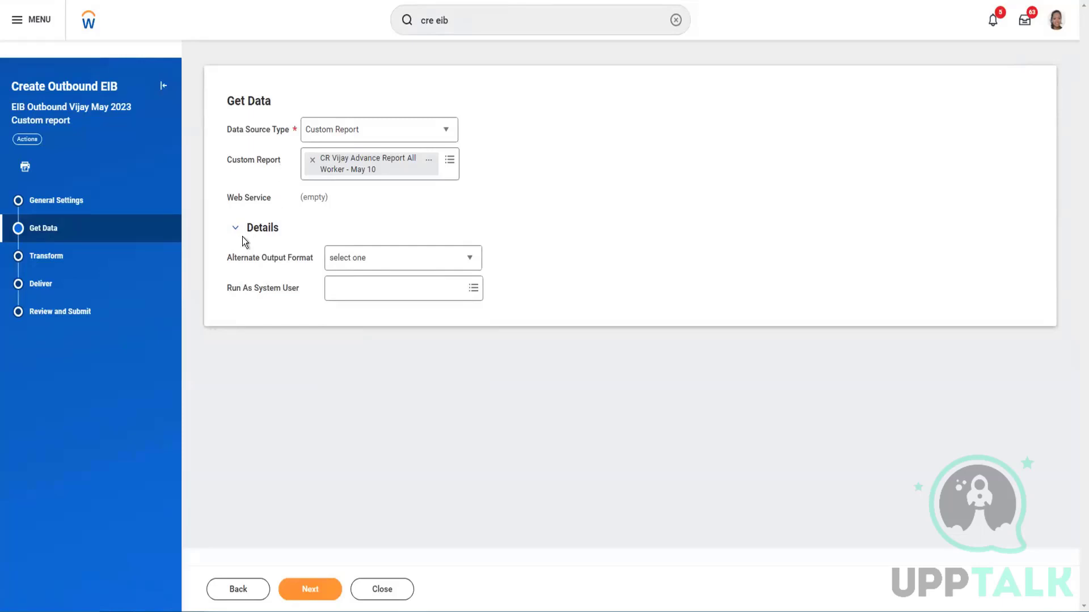
{"action": "left_click", "coordinate": [49, 257]}
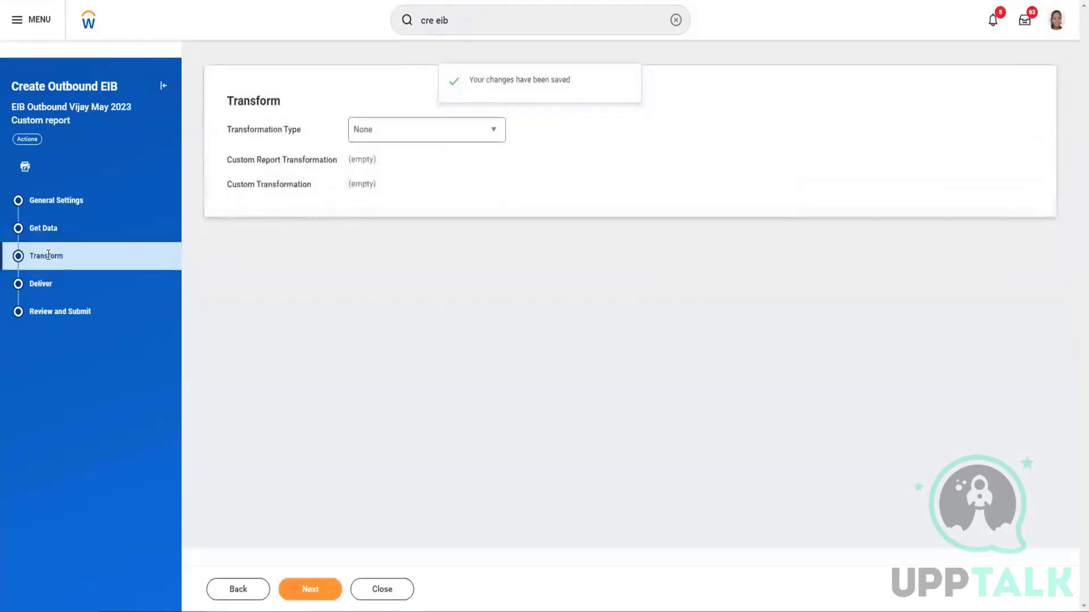
Review the Transformation Type options while keeping the type at None
{"action": "left_click", "coordinate": [386, 138]}
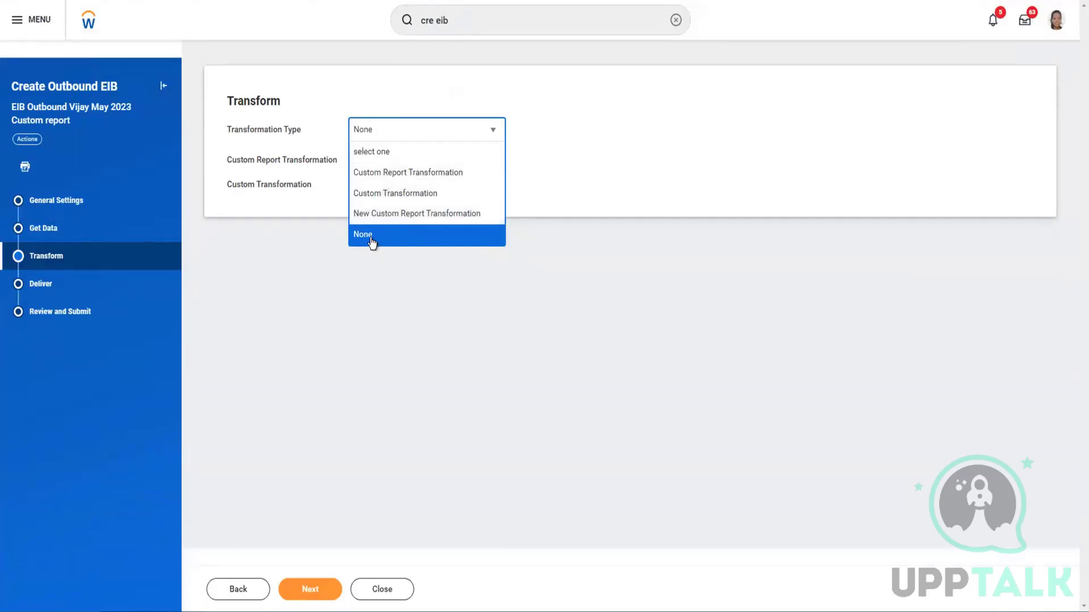
{"action": "left_click", "coordinate": [542, 164]}
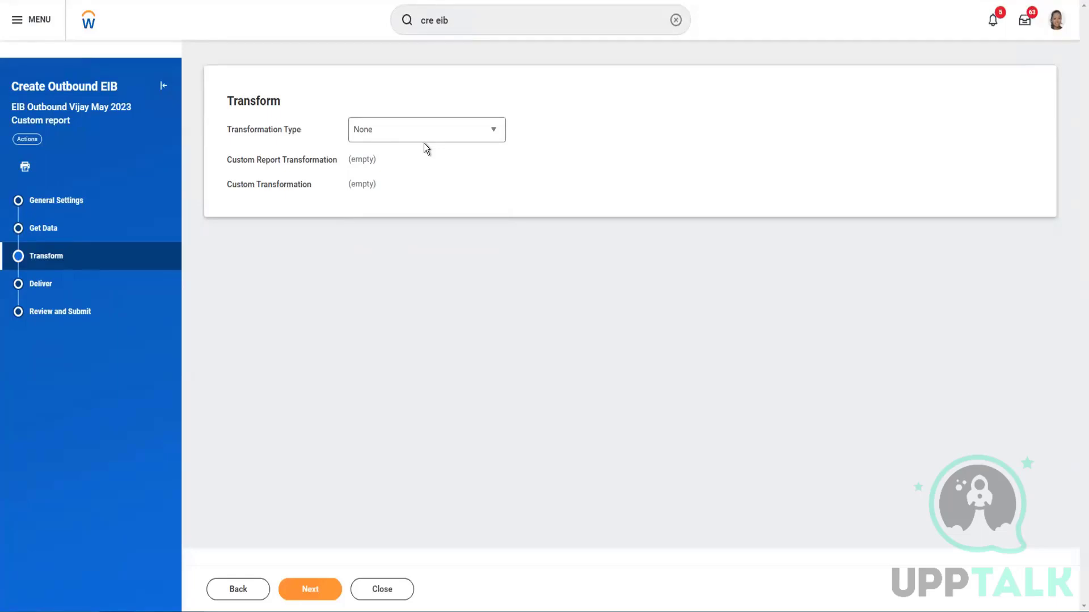
{"action": "left_click", "coordinate": [395, 139]}
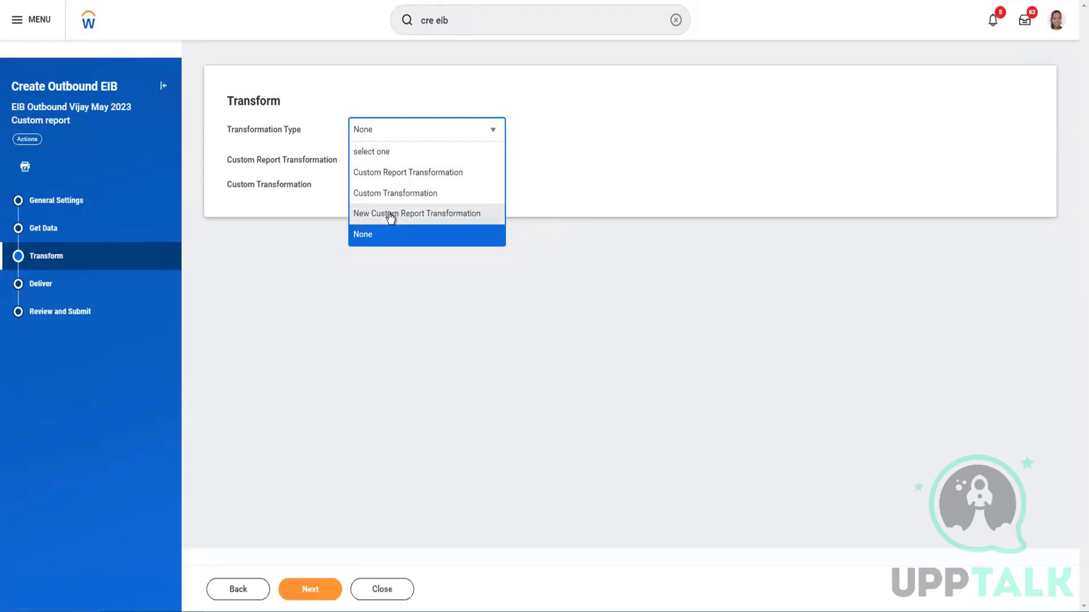
Try Custom Report Transformation (no items found), then choose Custom Transformation and open its field
{"action": "left_click", "coordinate": [393, 172]}
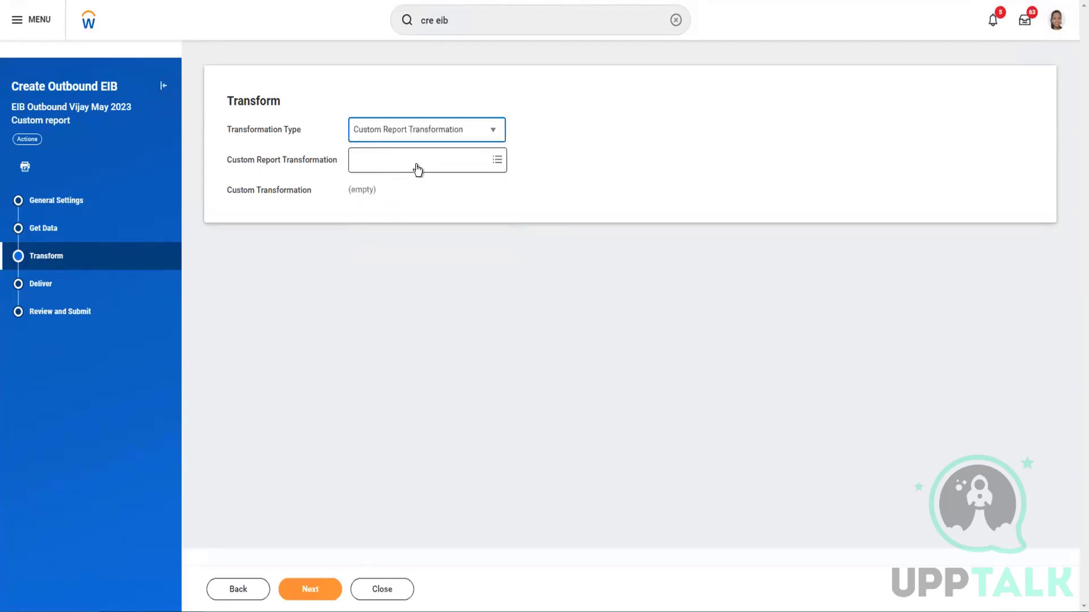
{"action": "left_click", "coordinate": [417, 162]}
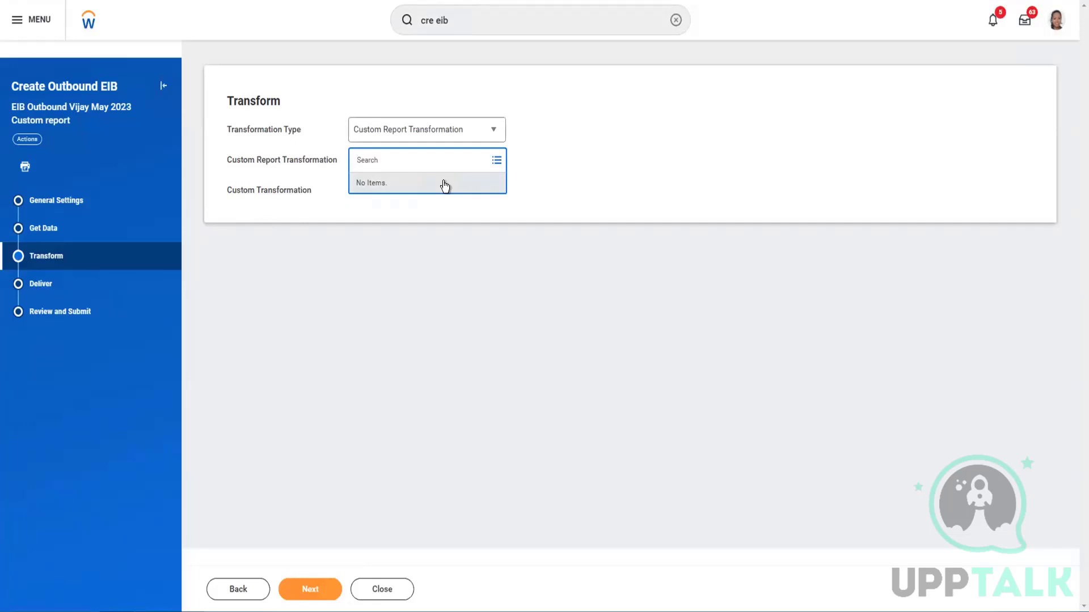
{"action": "left_click", "coordinate": [463, 140]}
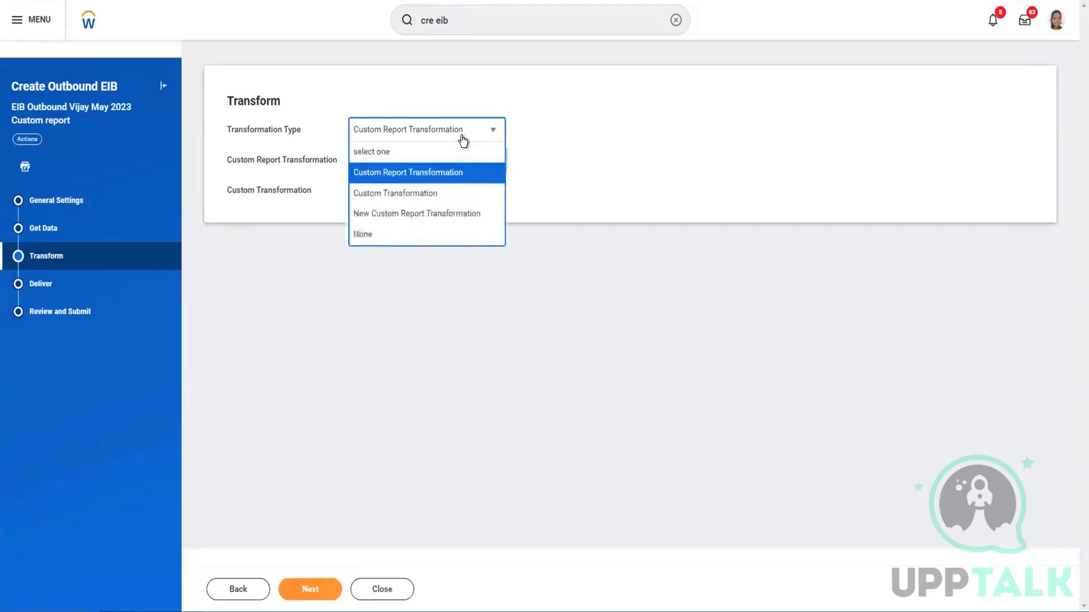
{"action": "left_click", "coordinate": [397, 194]}
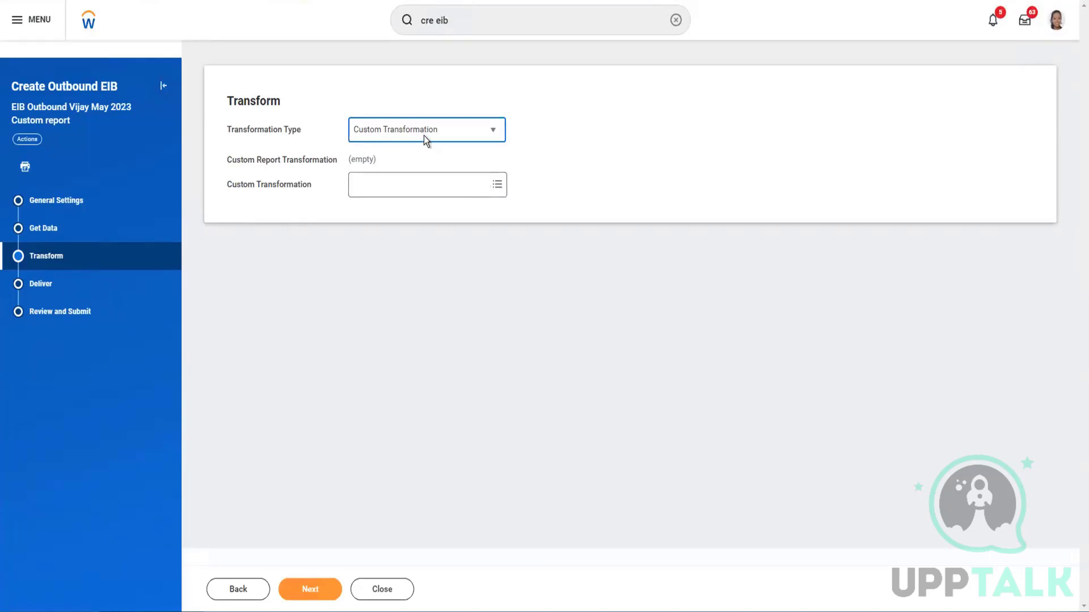
{"action": "left_click", "coordinate": [430, 193]}
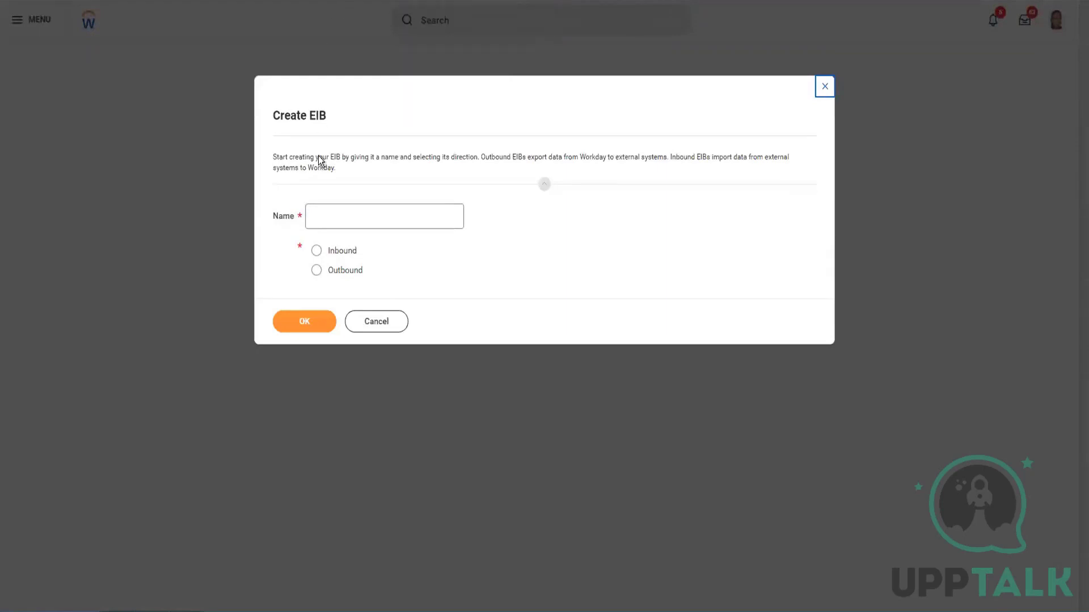
Cancel the new EIB, search 'intsys: eib out vijay', and open Vijay EIB Outbound May23
{"action": "left_click", "coordinate": [372, 327]}
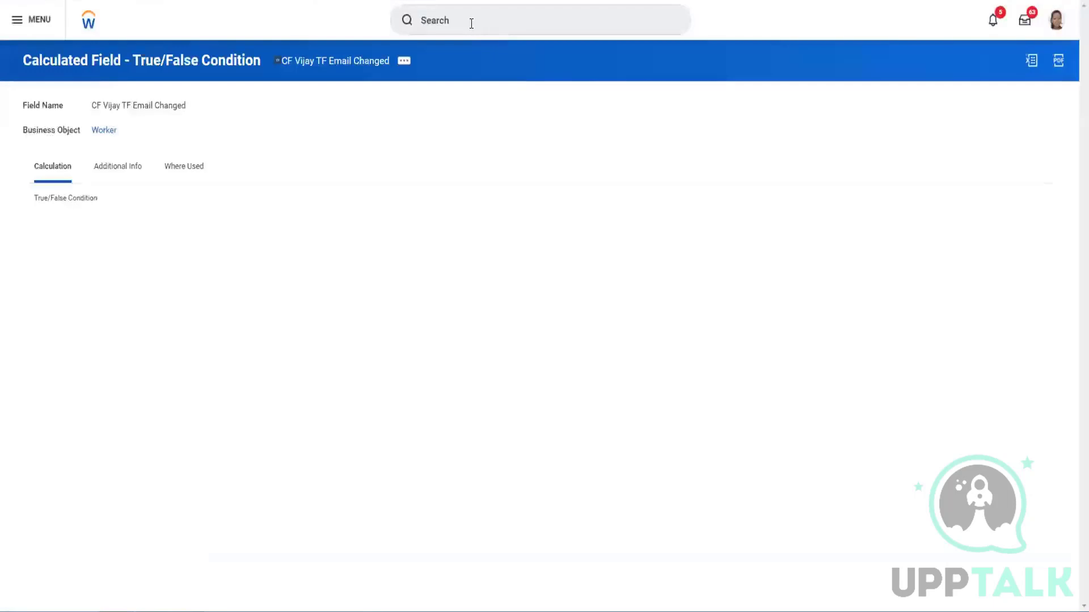
{"action": "left_click", "coordinate": [471, 21]}
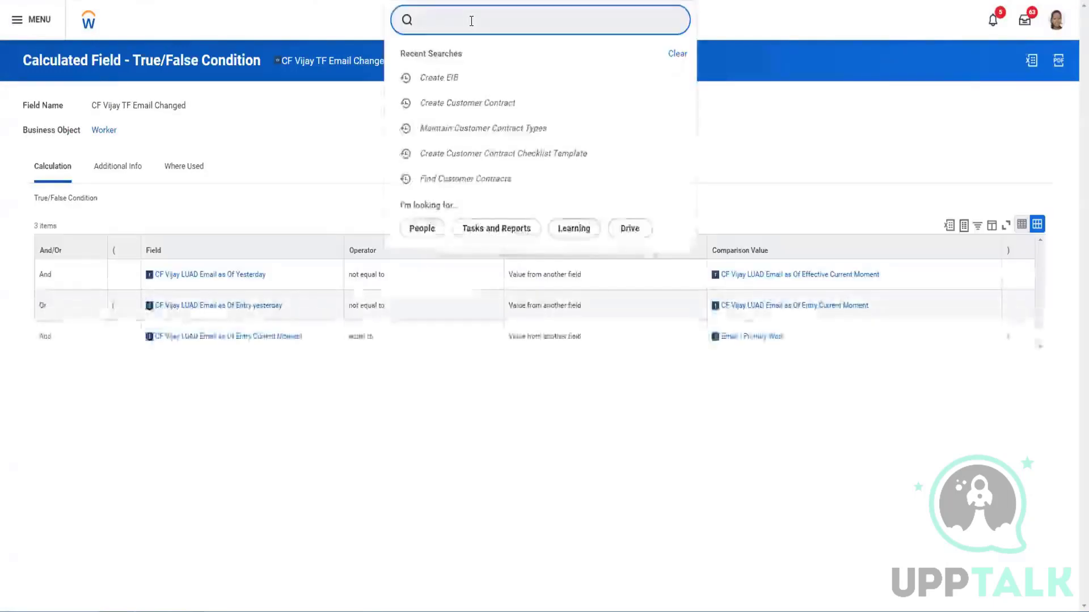
{"action": "type", "text": "intsys"}
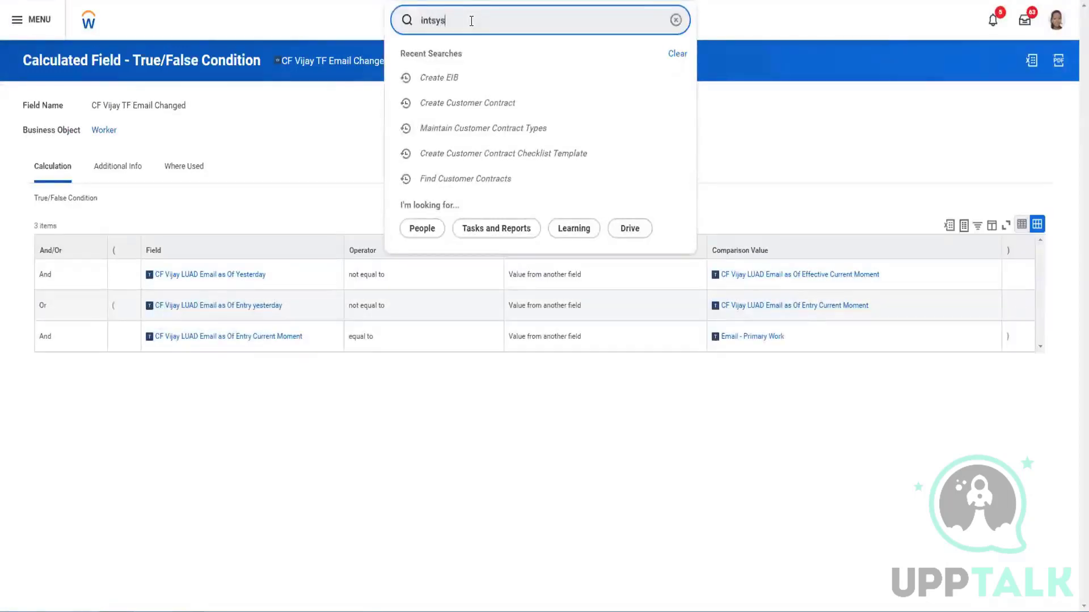
{"action": "type", "text": ": vo"}
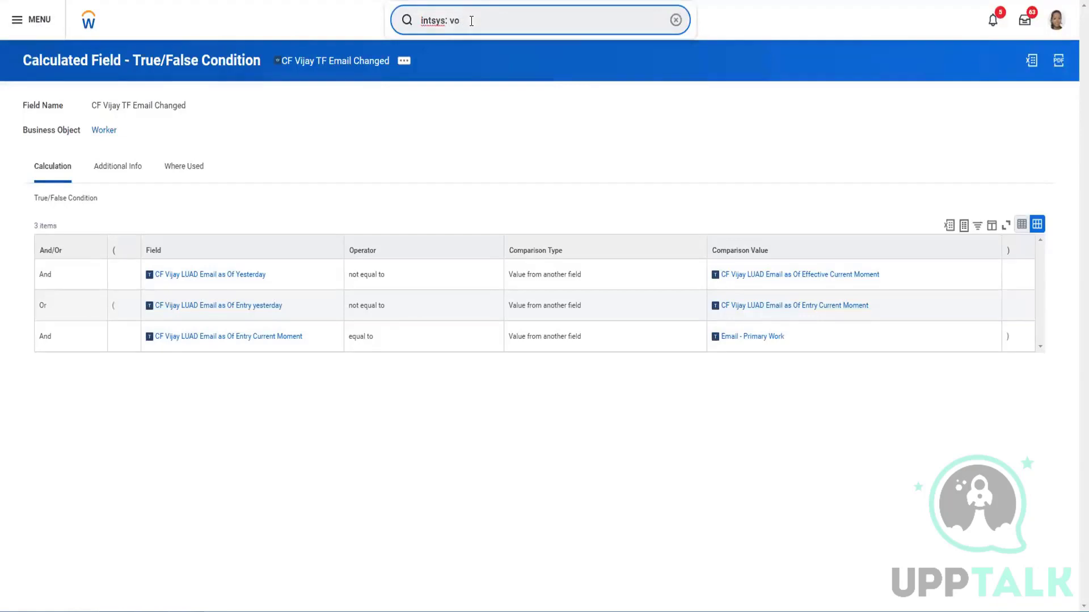
{"action": "key", "text": "BackSpace"}
{"action": "key", "text": "BackSpace"}
{"action": "type", "text": "eib"}
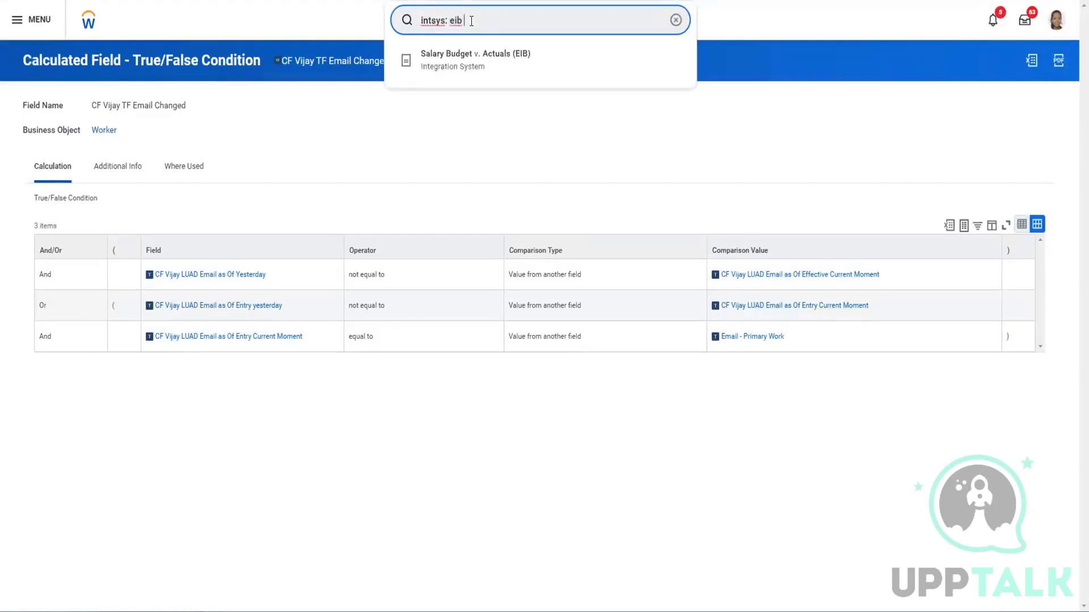
{"action": "type", "text": " out vijay"}
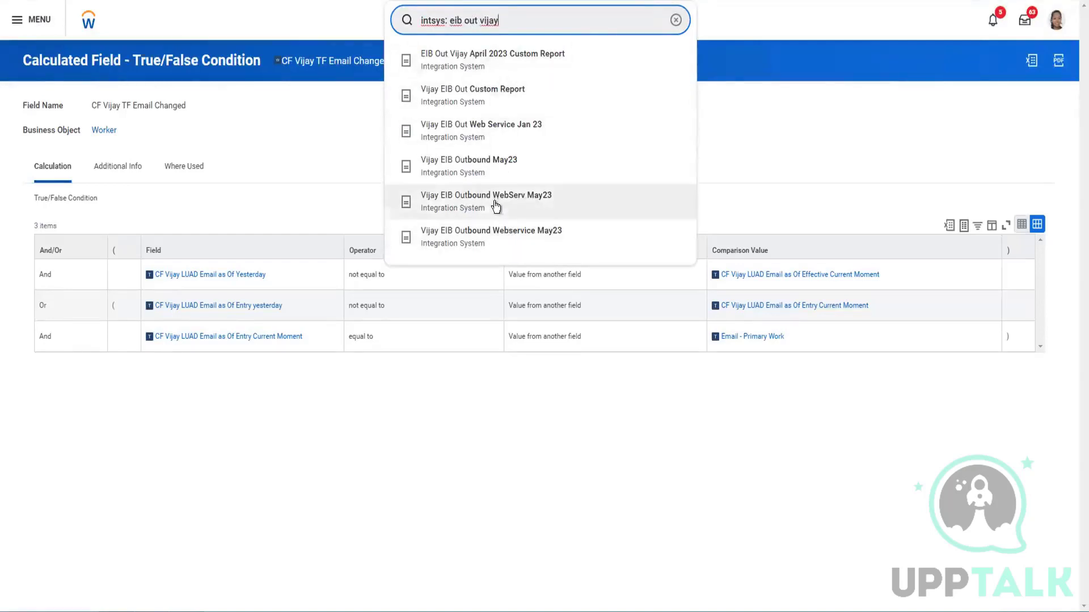
{"action": "left_click", "coordinate": [475, 166]}
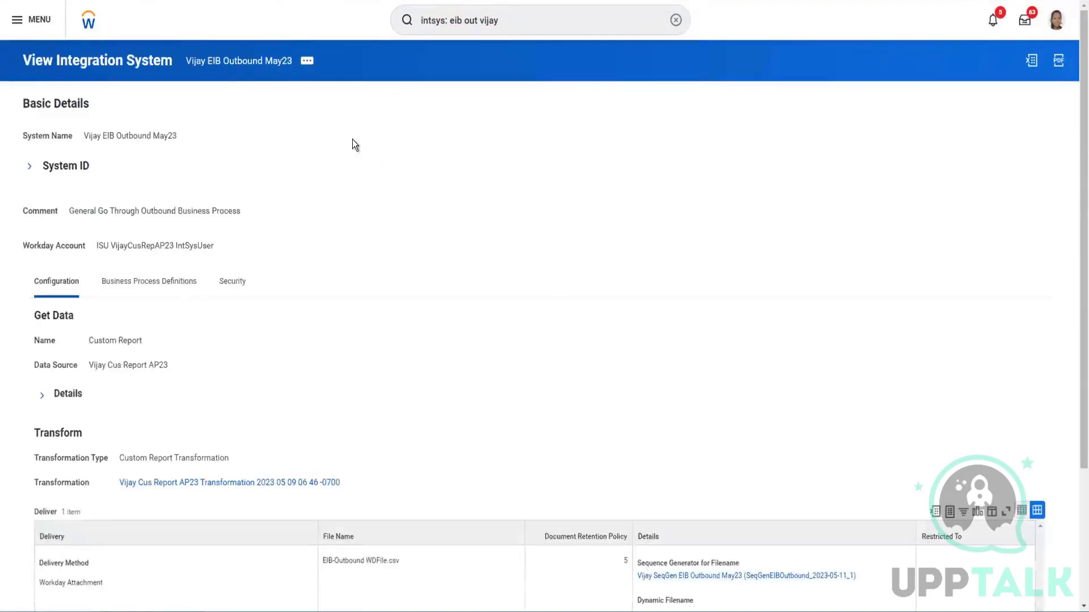
Check the integration system's related actions, then return to the search results
{"action": "left_click", "coordinate": [306, 63]}
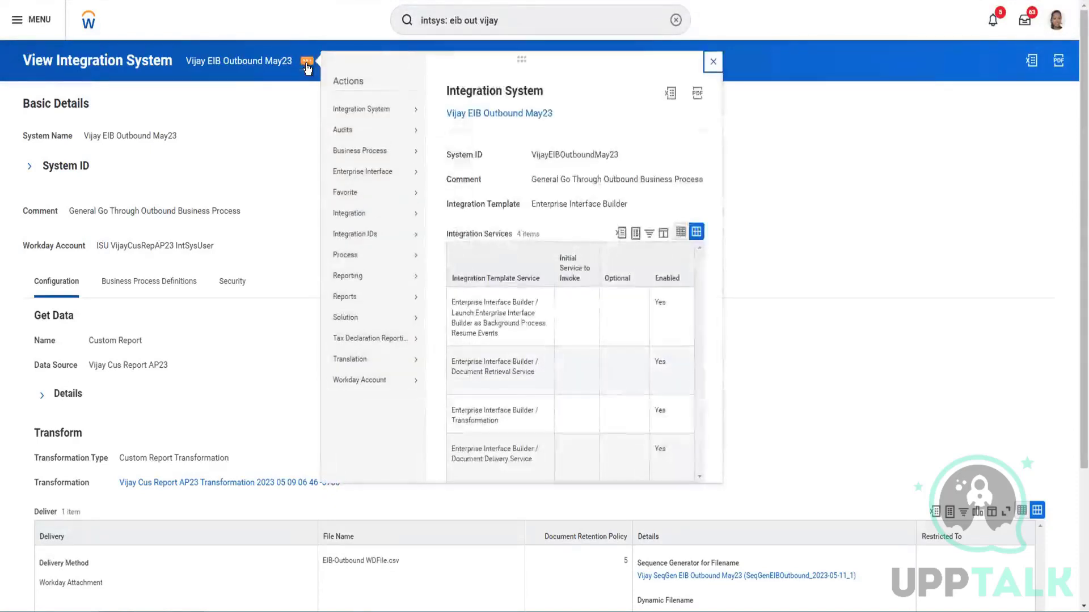
{"action": "left_click", "coordinate": [292, 112]}
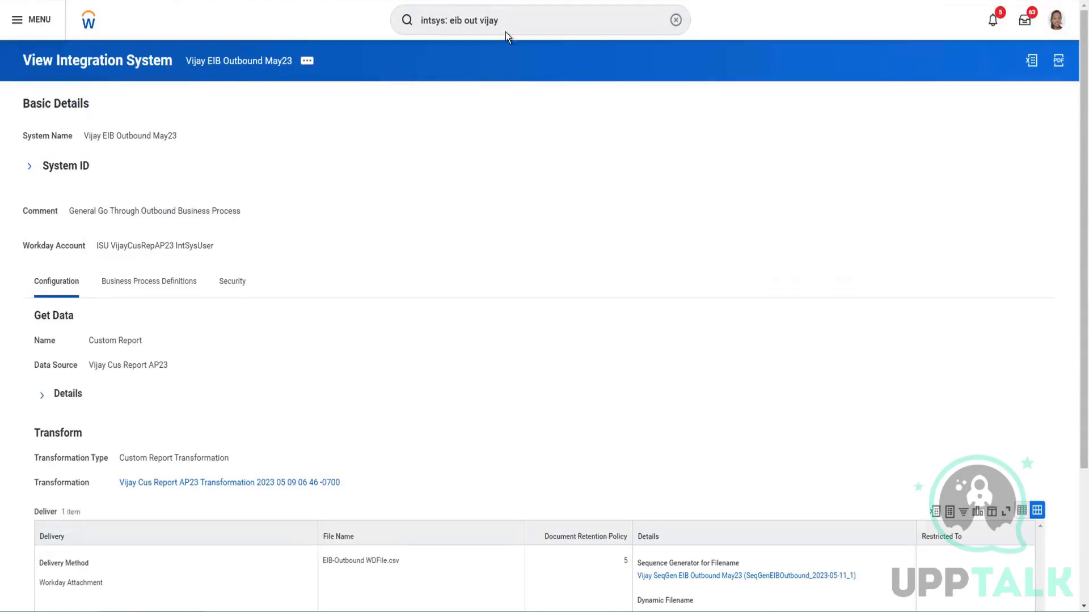
{"action": "left_click", "coordinate": [520, 29]}
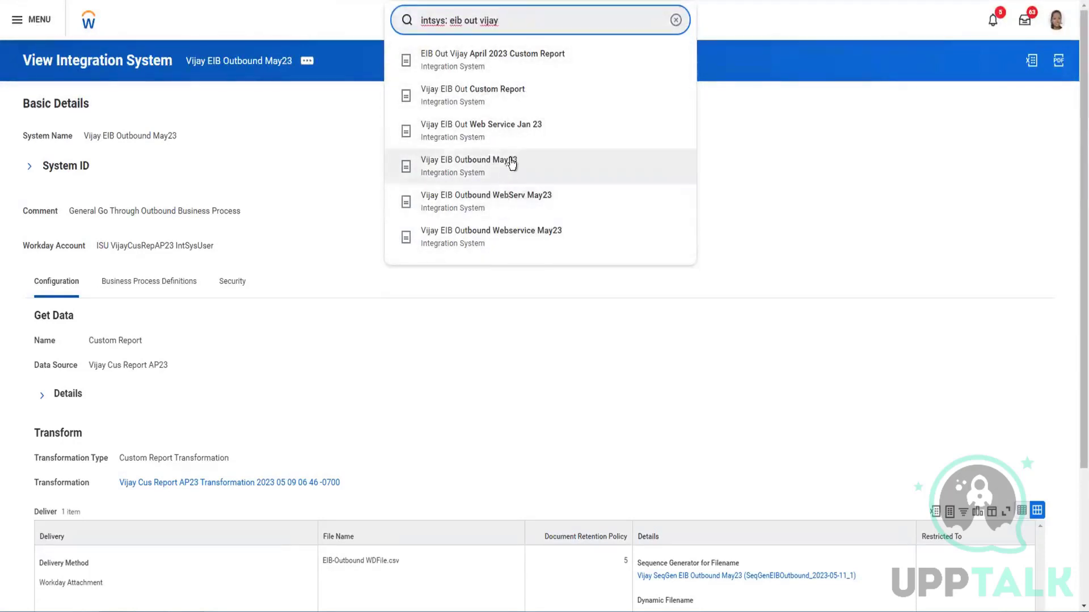
Open Vijay EIB Out Custom Report in a new tab, then search 'intsys: eib out vijay cus'
{"action": "right_click", "coordinate": [484, 101]}
{"action": "left_click", "coordinate": [495, 102]}
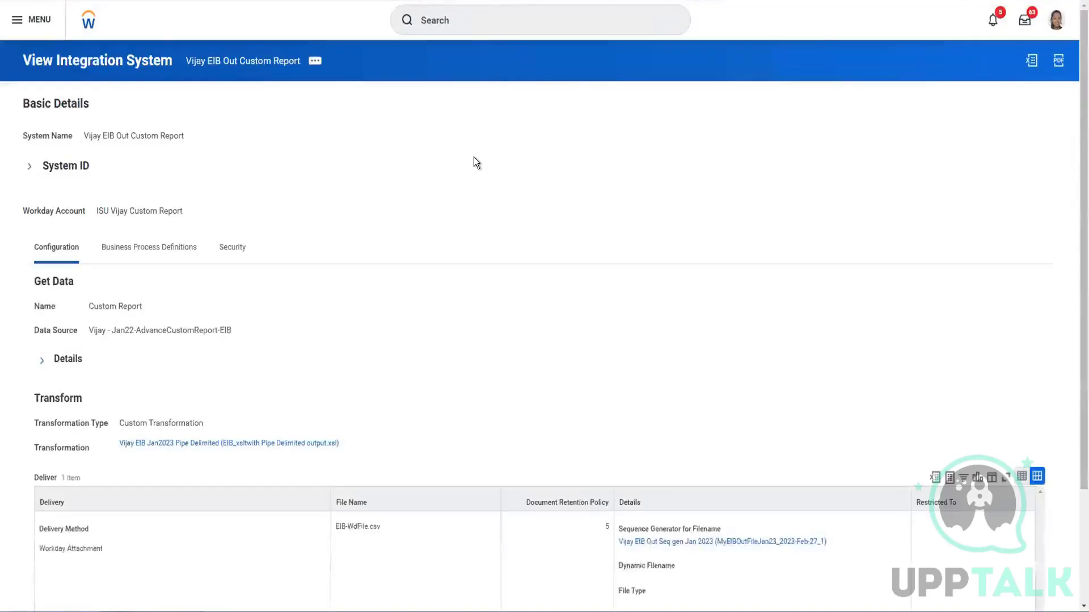
{"action": "left_click", "coordinate": [478, 24]}
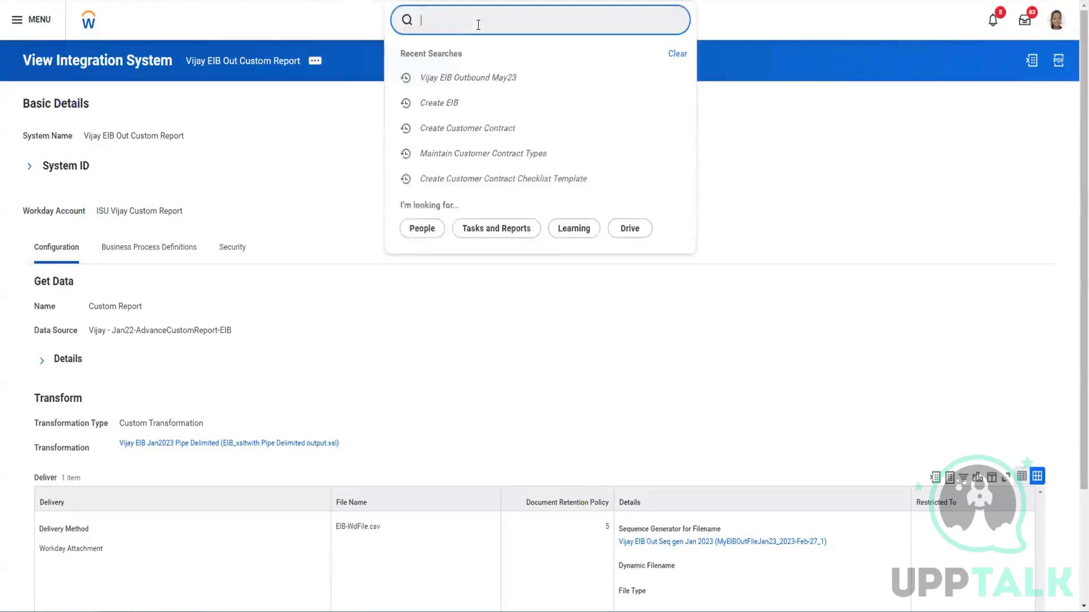
{"action": "type", "text": "intsys: eib outbou"}
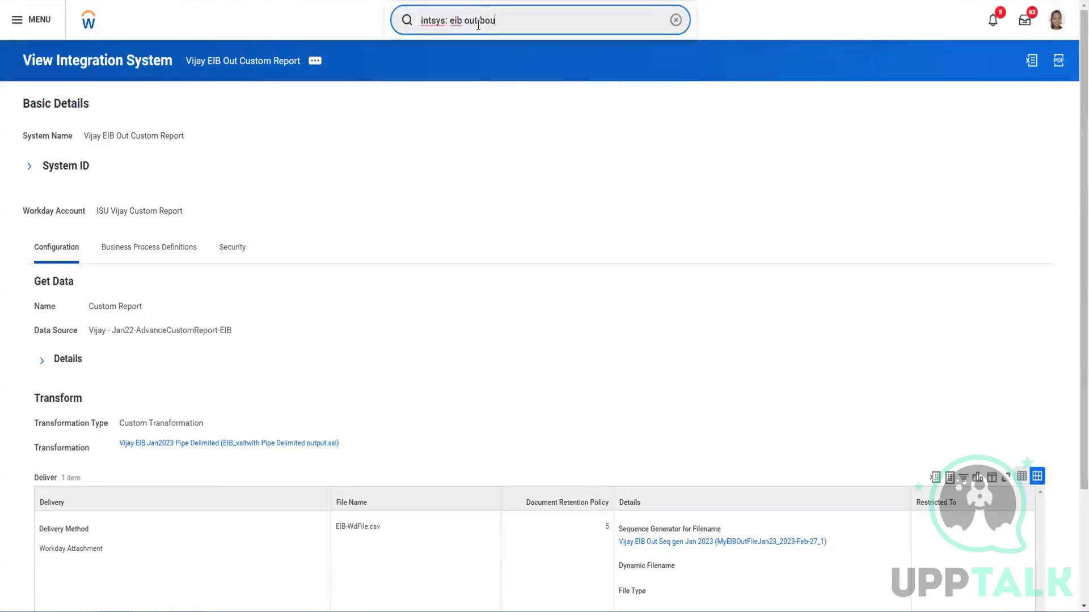
{"action": "key", "text": "BackSpace"}
{"action": "key", "text": "BackSpace"}
{"action": "key", "text": "BackSpace"}
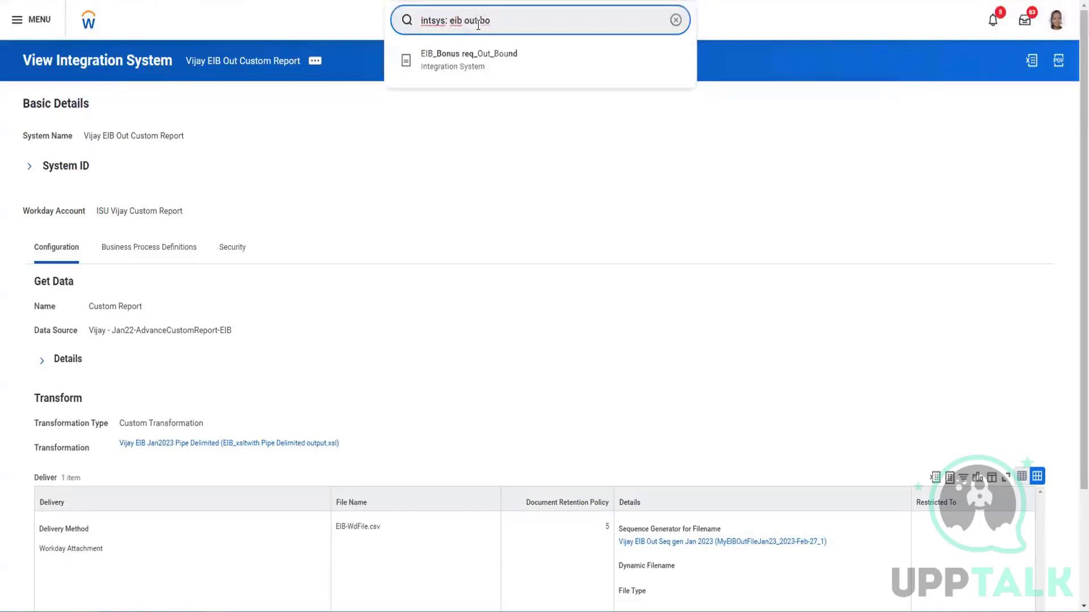
{"action": "type", "text": "vijay"}
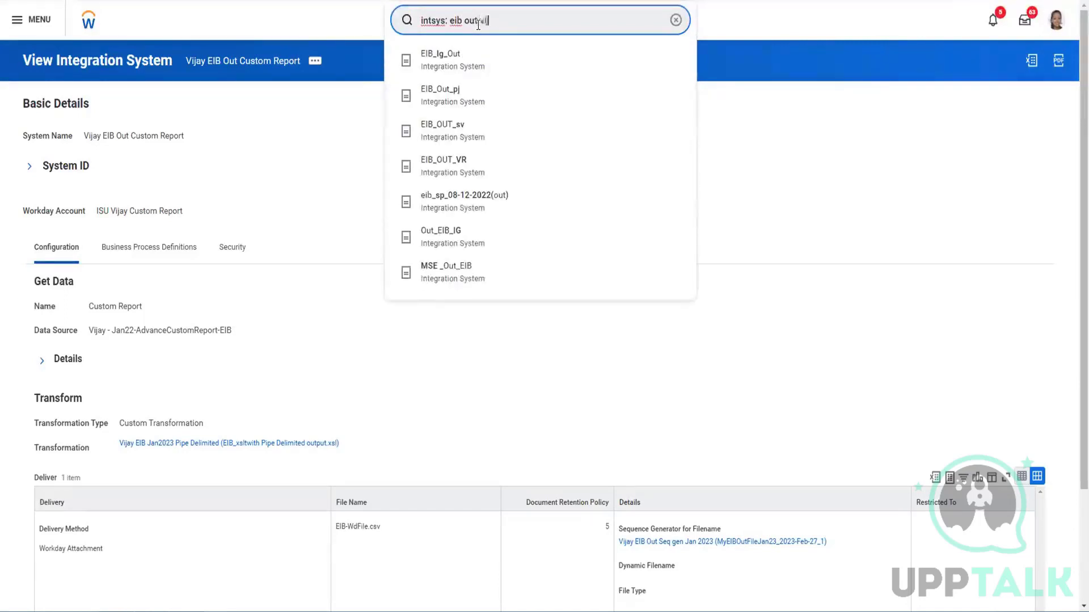
{"action": "type", "text": " cus"}
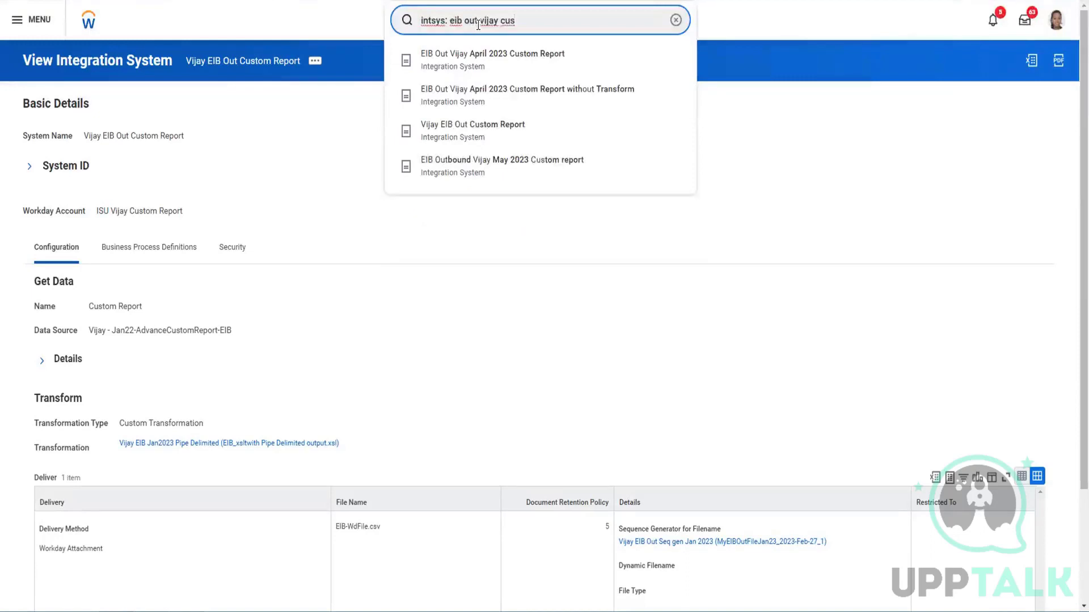
Open 'EIB Outbound Vijay May 2023 Custom report' in a new tab and reveal its Enterprise Interface actions
{"action": "right_click", "coordinate": [467, 170]}
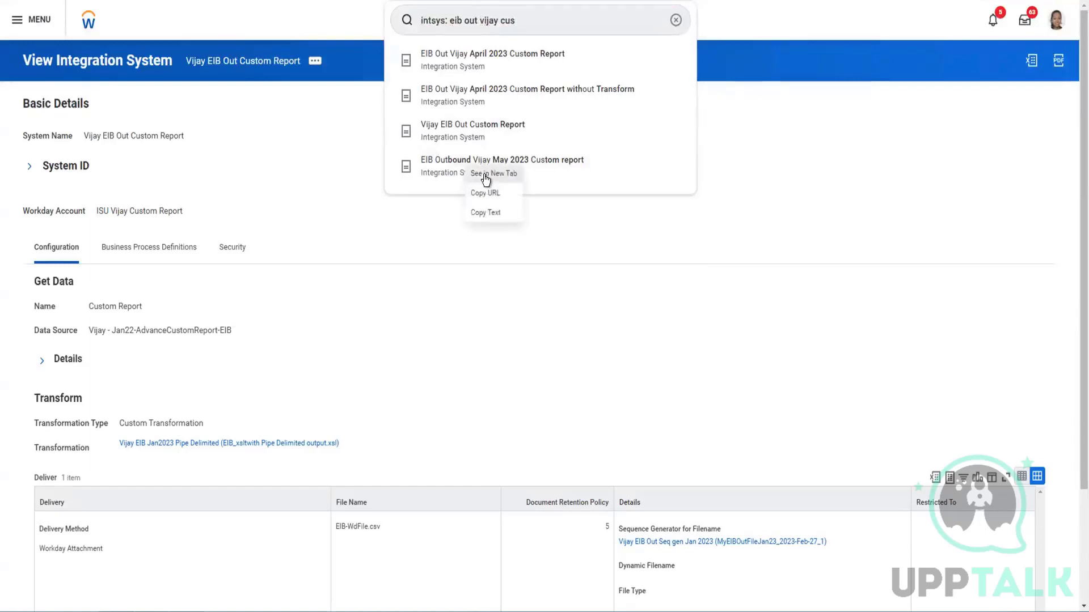
{"action": "left_click", "coordinate": [482, 173]}
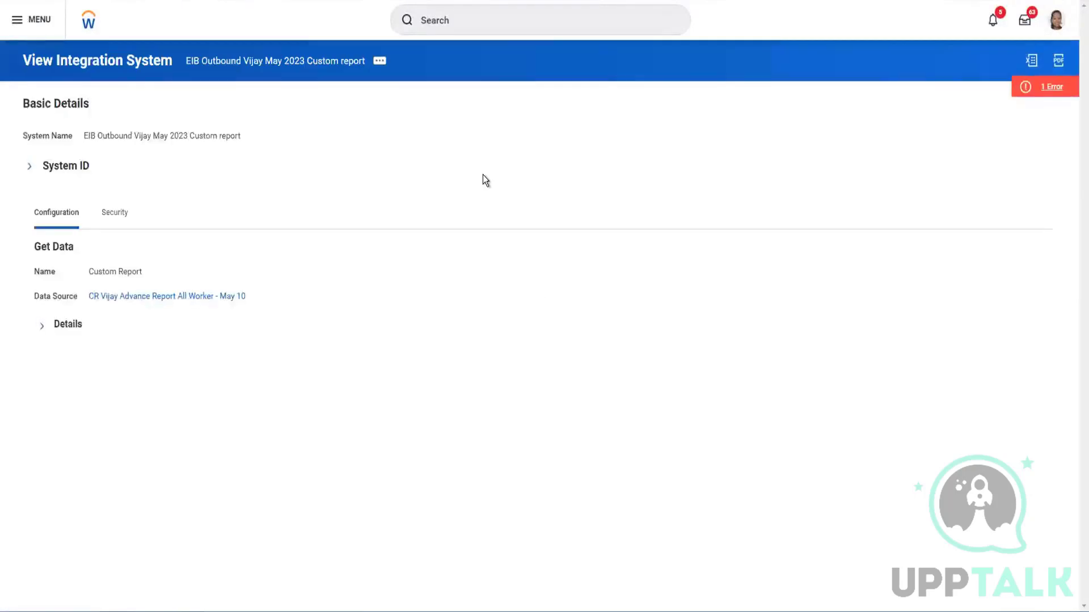
{"action": "left_click", "coordinate": [379, 62]}
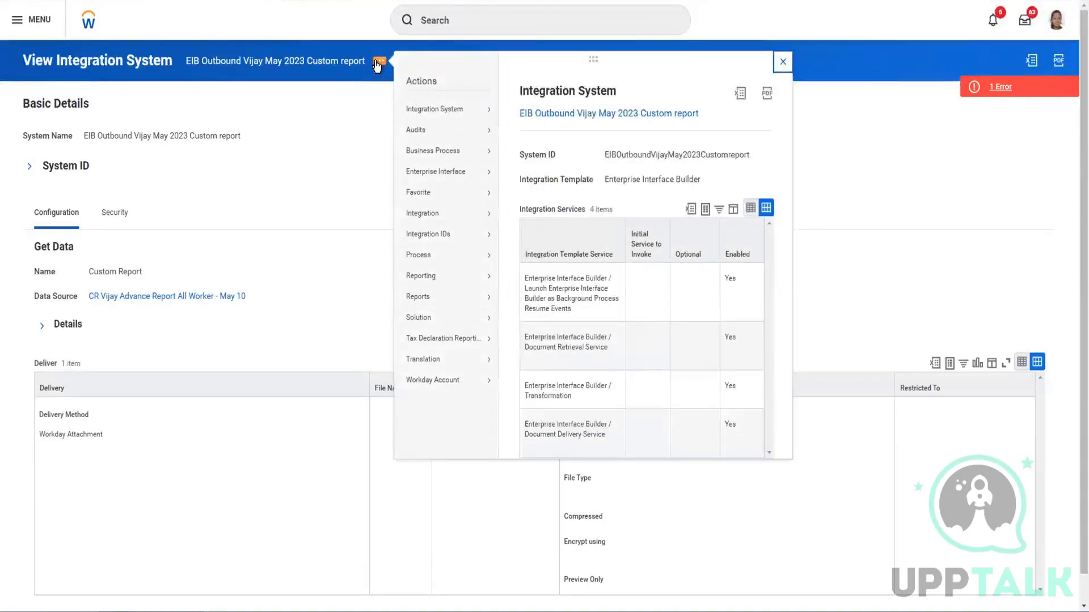
{"action": "mouse_move", "coordinate": [449, 111]}
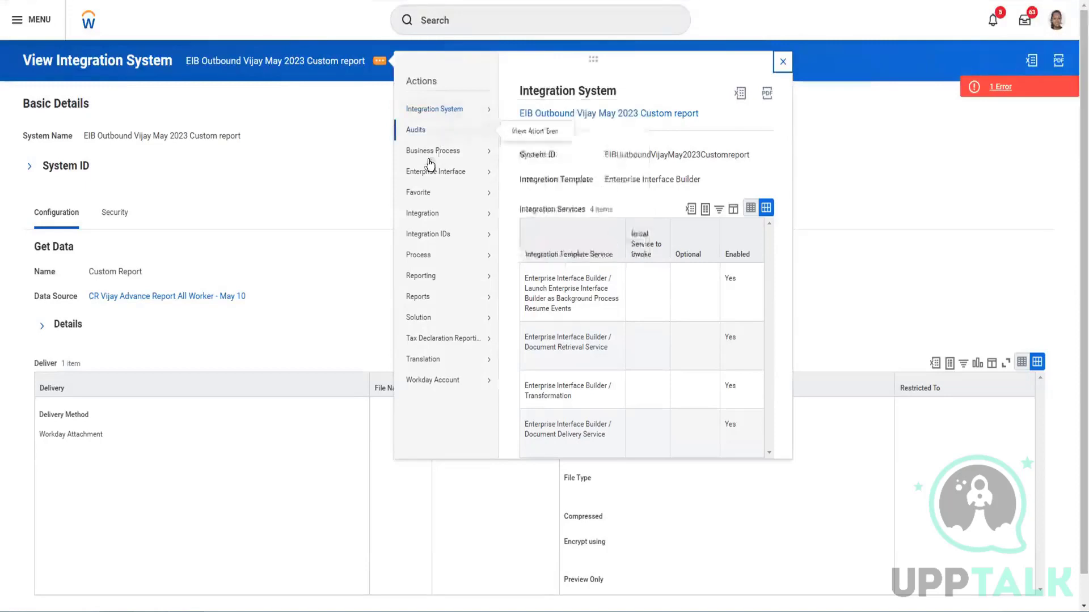
{"action": "mouse_move", "coordinate": [429, 178]}
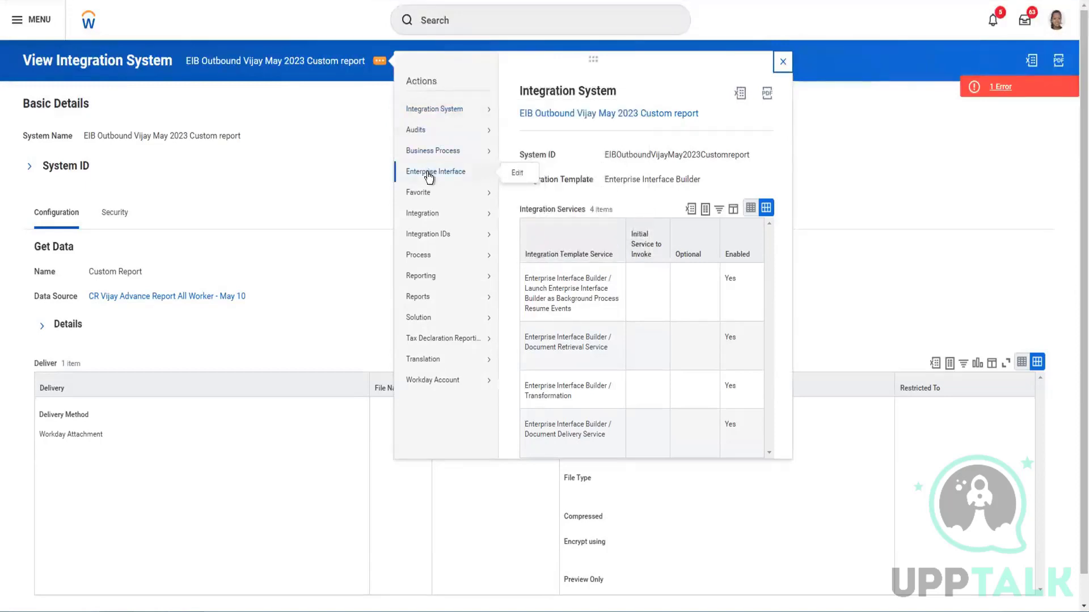
Edit the EIB, move from Transform to Deliver, and list delivery methods (currently Workday Attachment)
{"action": "left_click", "coordinate": [517, 173]}
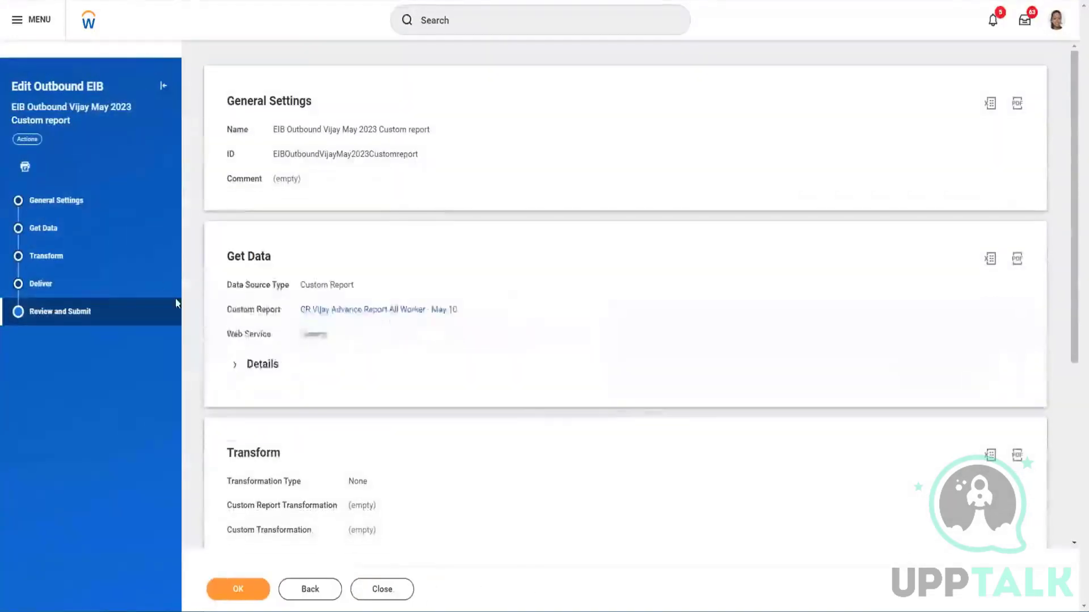
{"action": "left_click", "coordinate": [62, 256]}
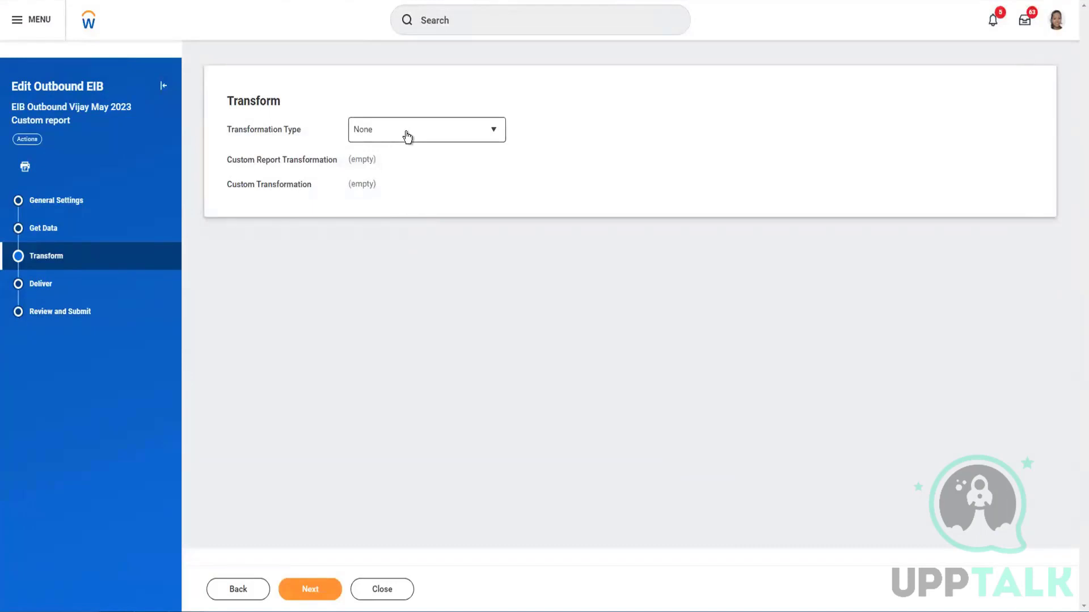
{"action": "left_click", "coordinate": [61, 286]}
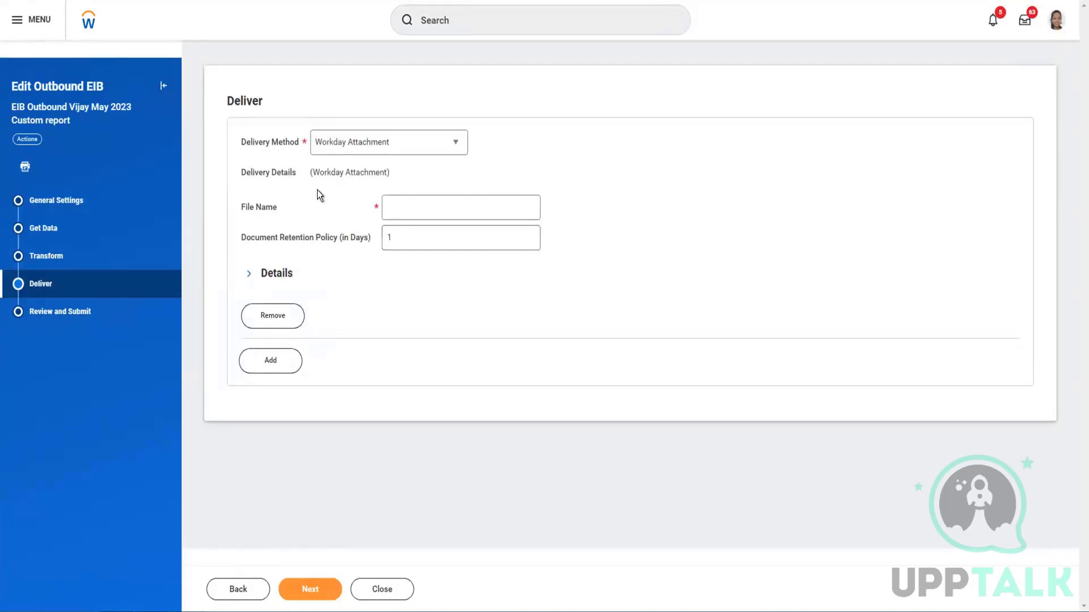
{"action": "left_click", "coordinate": [352, 148]}
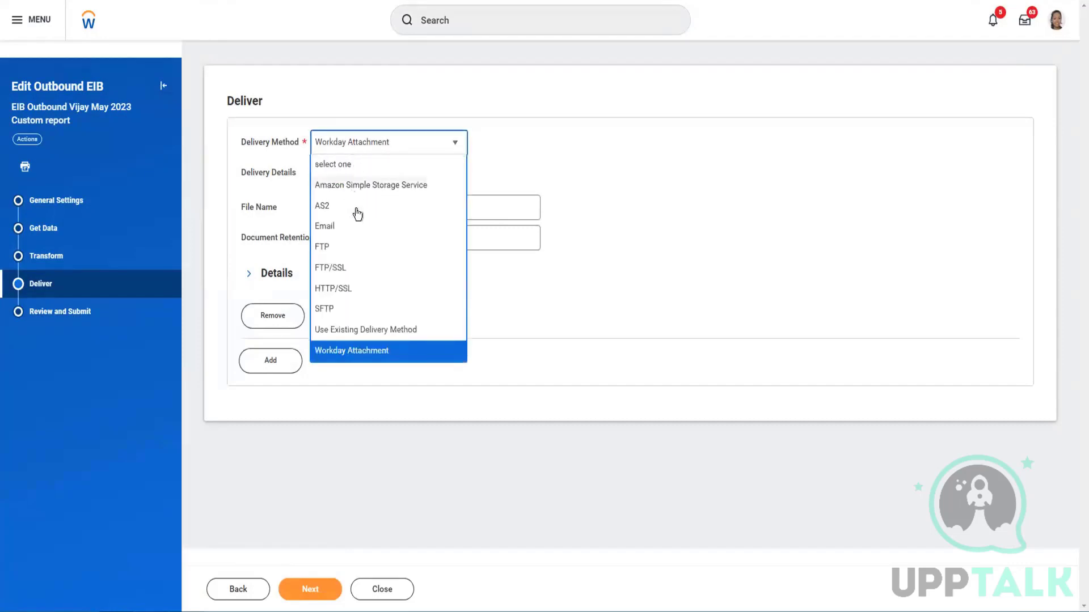
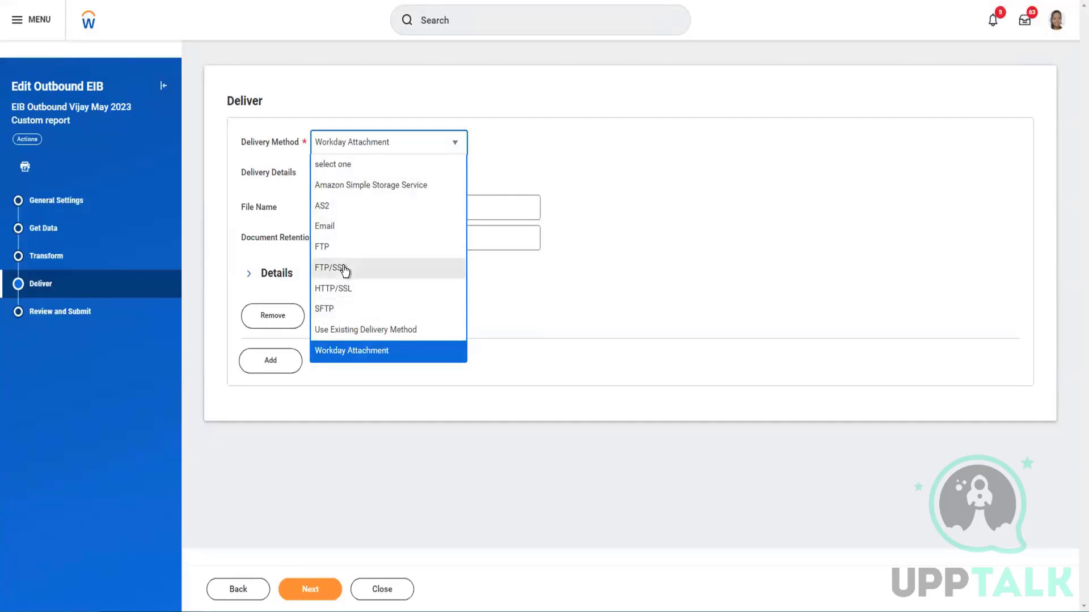
Switch the delivery method to SFTP and set authentication to User Name / Password
{"action": "left_click", "coordinate": [344, 309]}
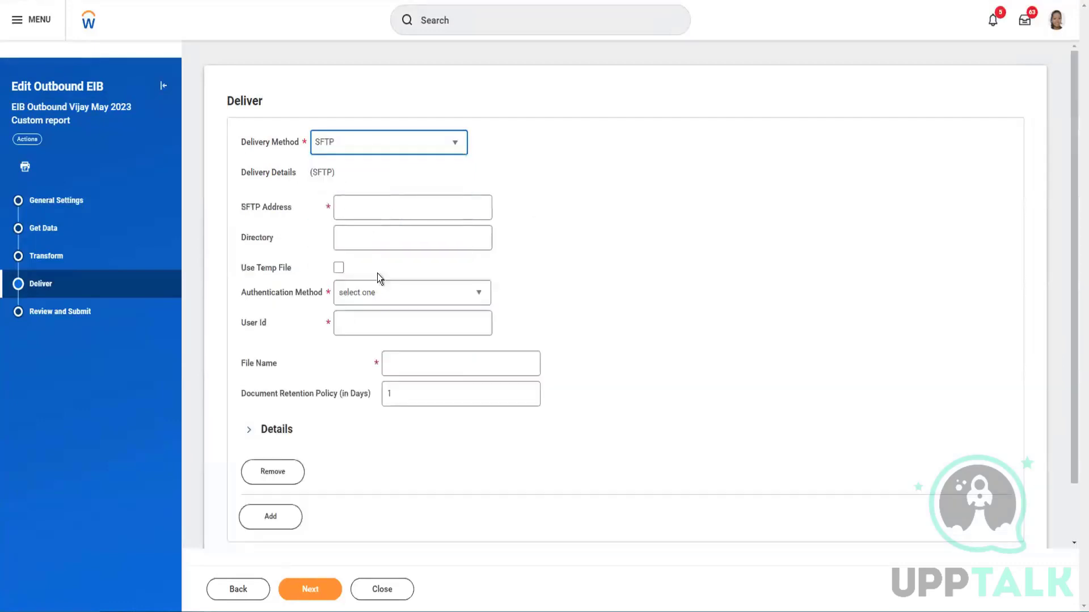
{"action": "left_click", "coordinate": [382, 206]}
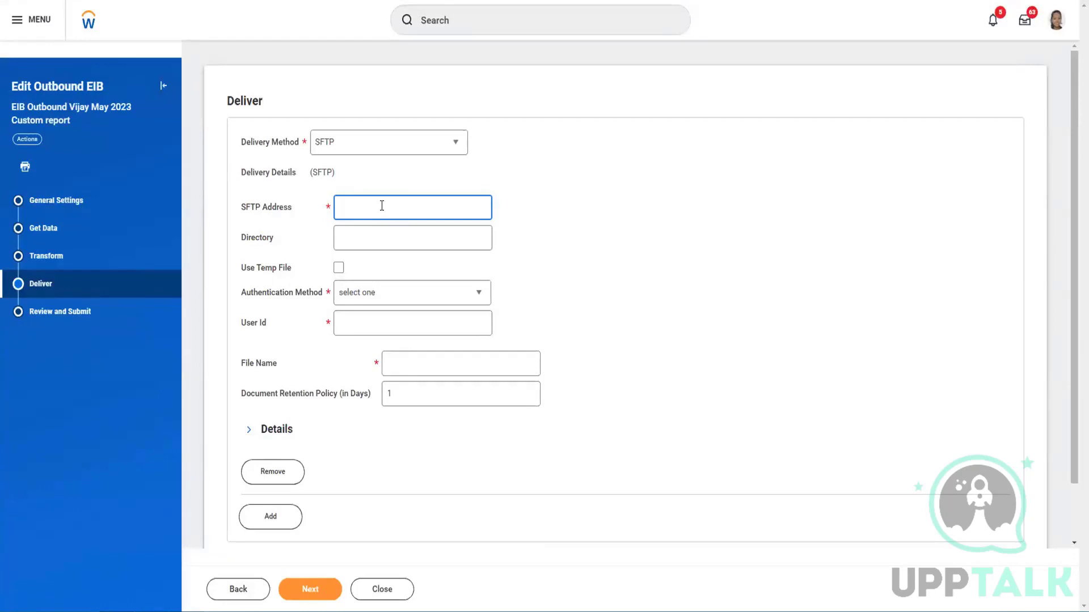
{"action": "left_click", "coordinate": [380, 232]}
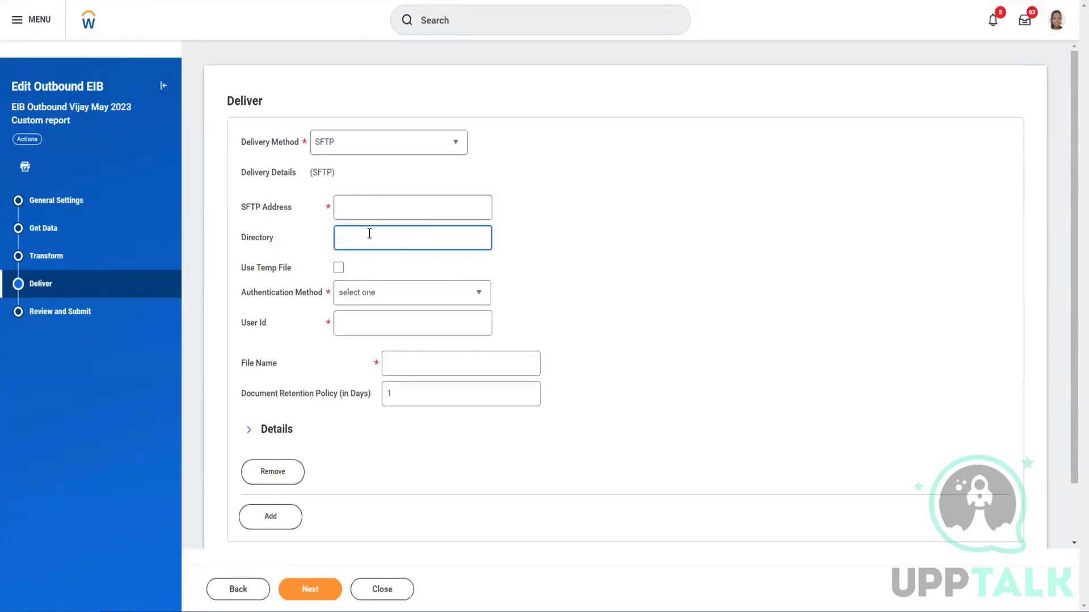
{"action": "left_click", "coordinate": [379, 288]}
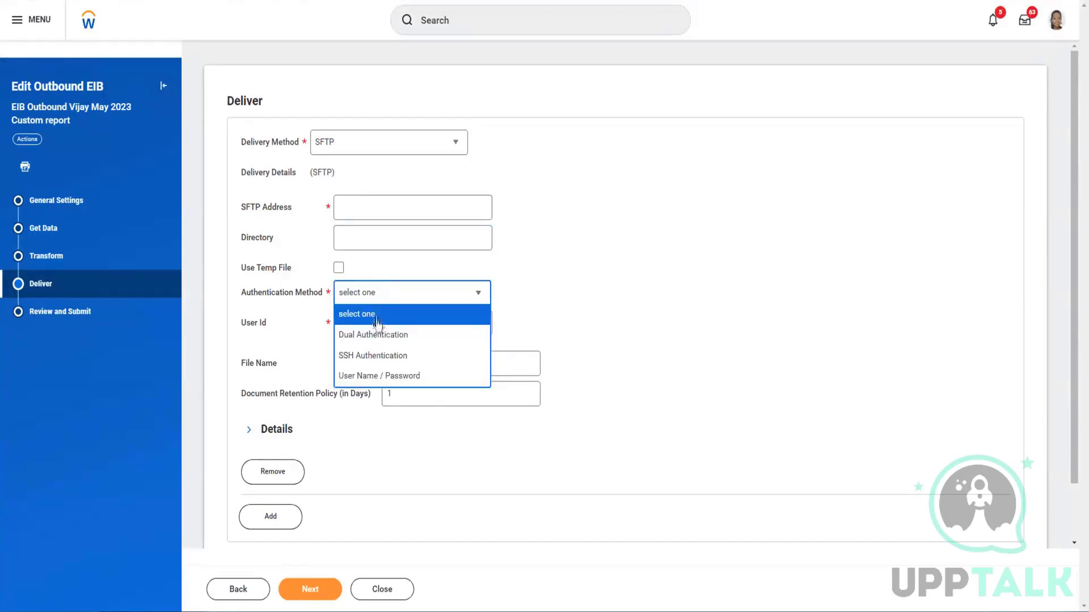
{"action": "left_click", "coordinate": [377, 377]}
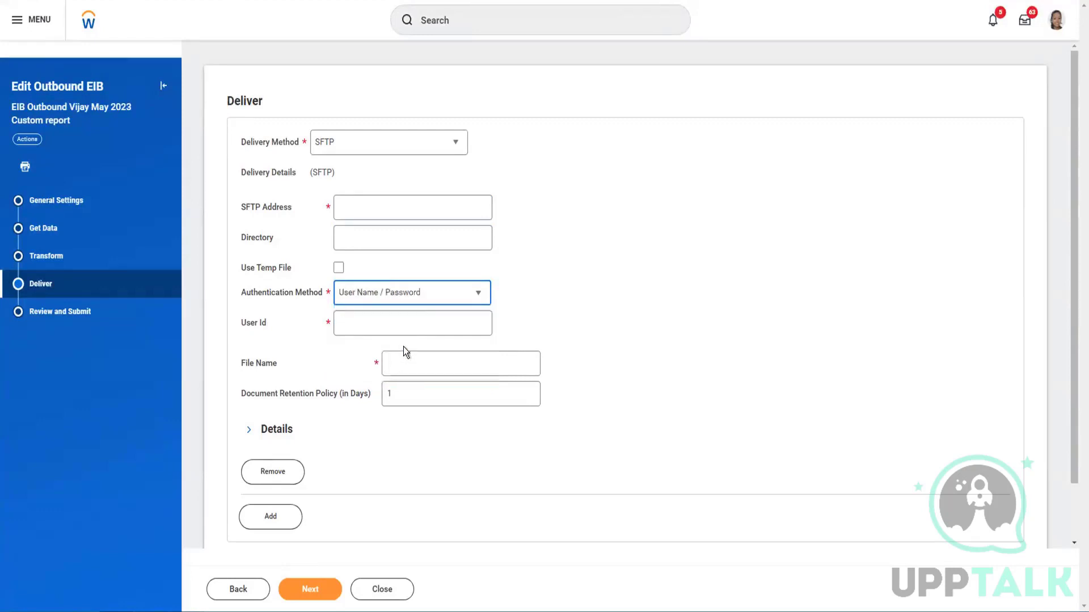
Step through the User Id, New Password, Verify Password and File Name fields, then reopen Delivery Method
{"action": "left_click", "coordinate": [373, 320]}
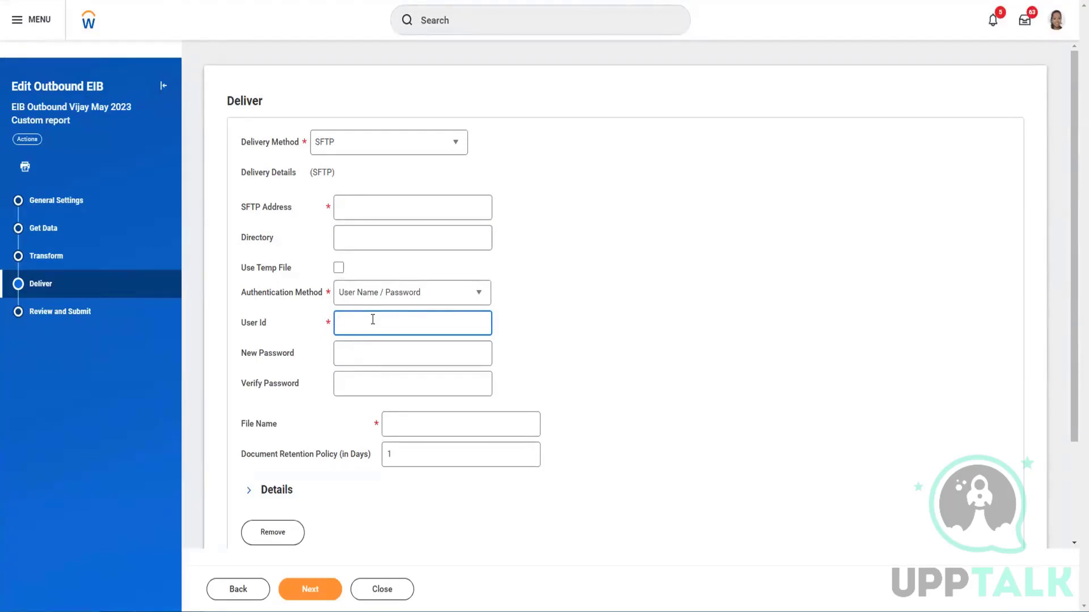
{"action": "left_click", "coordinate": [370, 351]}
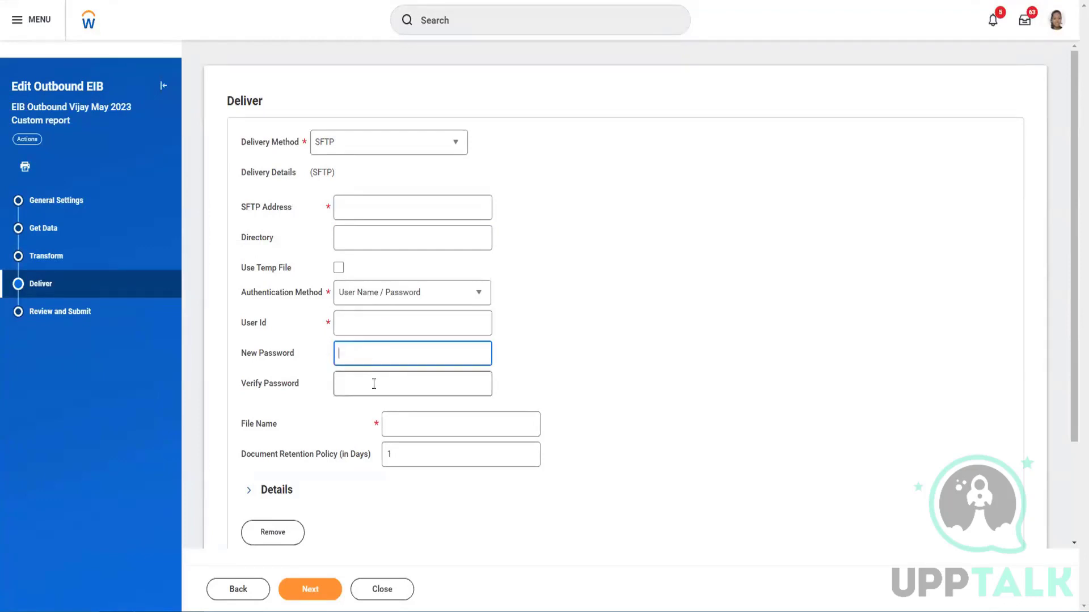
{"action": "left_click", "coordinate": [375, 383]}
{"action": "scroll", "coordinate": [397, 351], "scroll_direction": "down", "scroll_amount": 3}
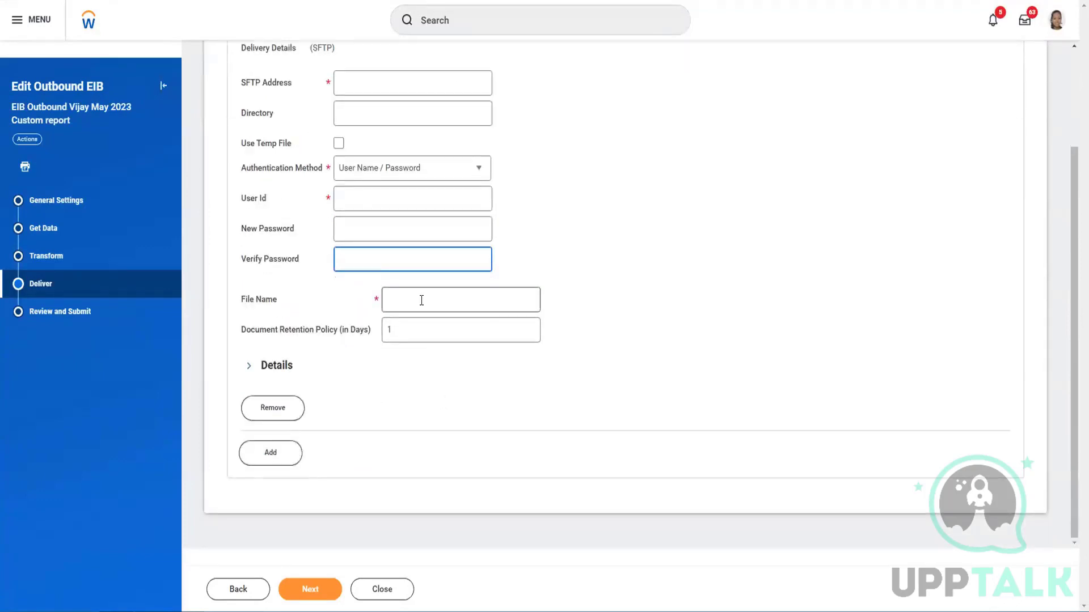
{"action": "left_click", "coordinate": [421, 301]}
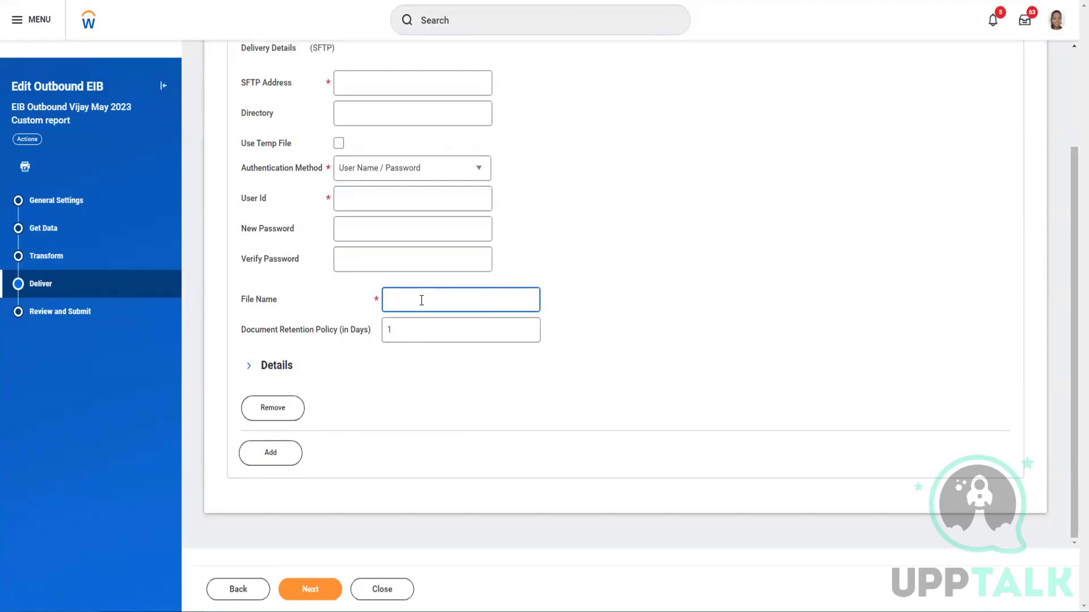
{"action": "scroll", "coordinate": [421, 301], "scroll_direction": "up", "scroll_amount": 3}
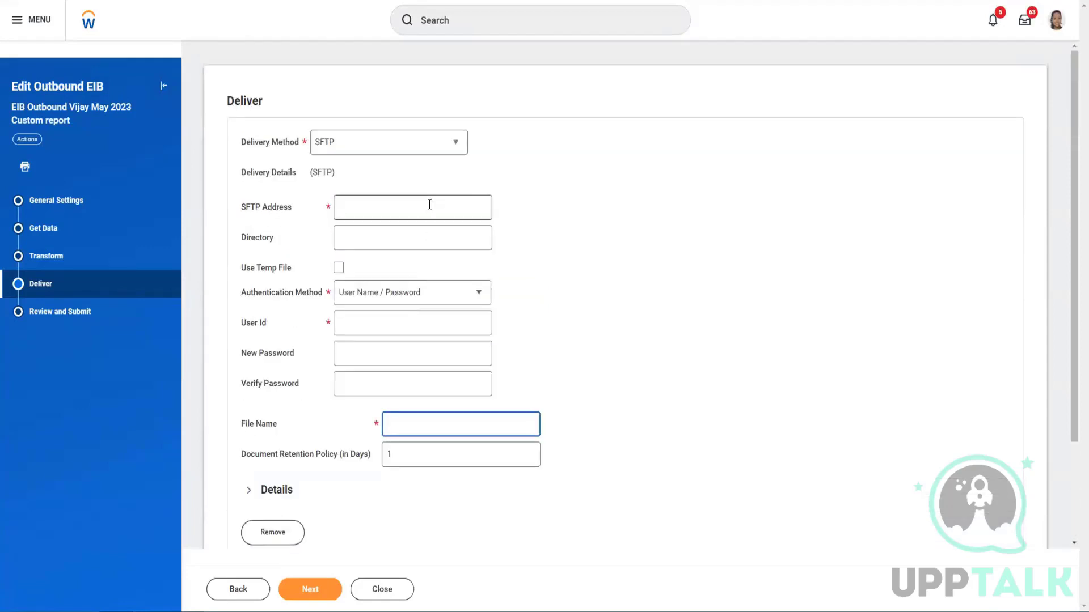
{"action": "left_click", "coordinate": [384, 146]}
{"action": "left_click", "coordinate": [384, 146]}
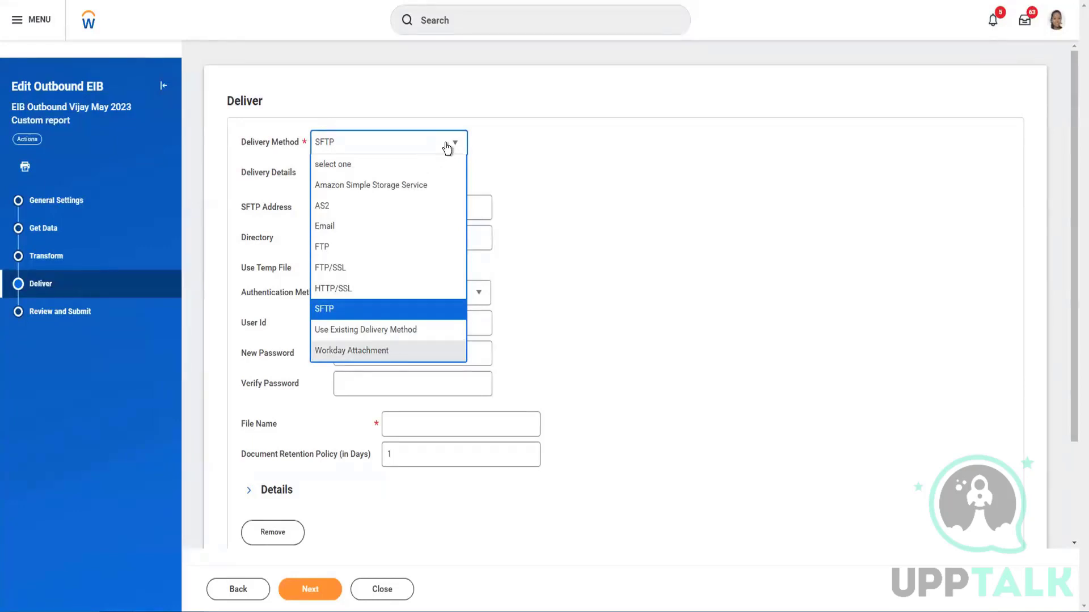
Revert the delivery method to Workday Attachment and expand its Details options
{"action": "key", "text": "Return"}
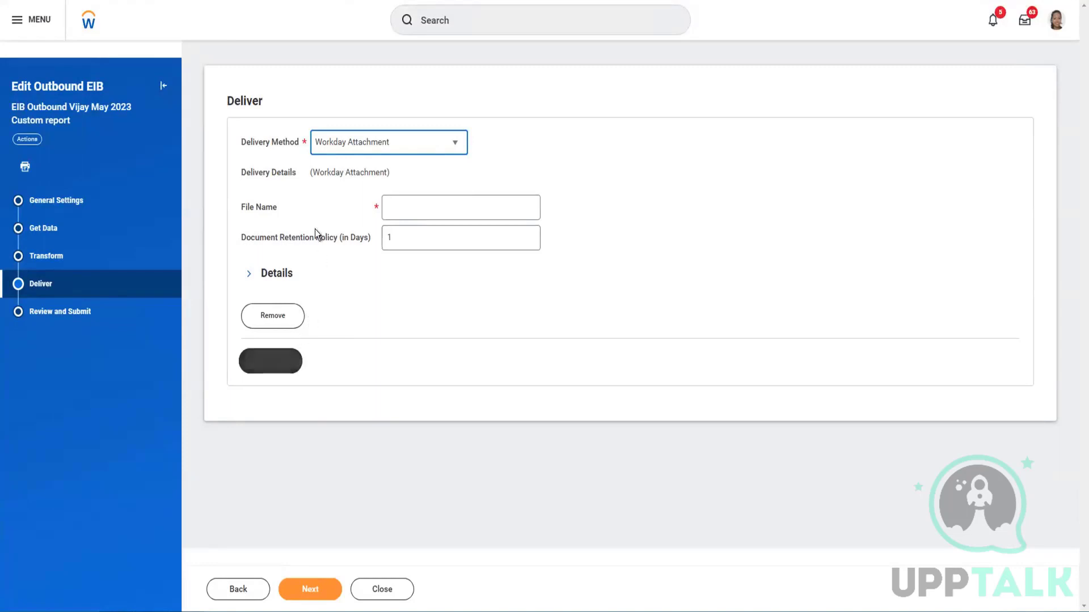
{"action": "left_click", "coordinate": [248, 275]}
{"action": "left_click", "coordinate": [294, 278]}
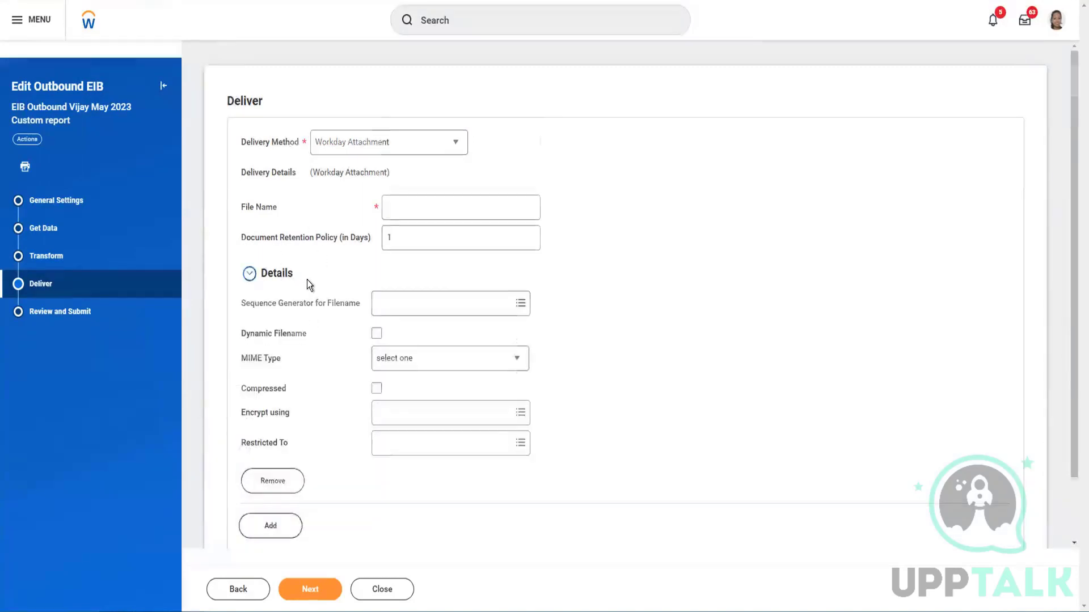
Browse the Restricted To environments: Production, Sandbox, Testing and Implementation
{"action": "scroll", "coordinate": [314, 340], "scroll_direction": "down", "scroll_amount": 2}
{"action": "left_click", "coordinate": [445, 372]}
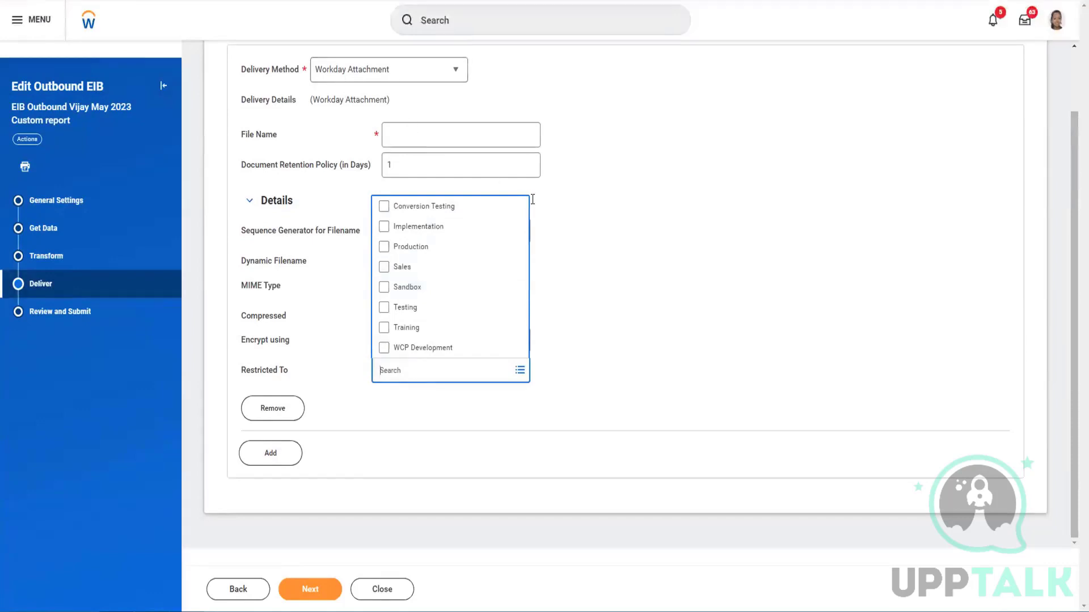
{"action": "left_click", "coordinate": [580, 243]}
{"action": "left_click", "coordinate": [399, 76]}
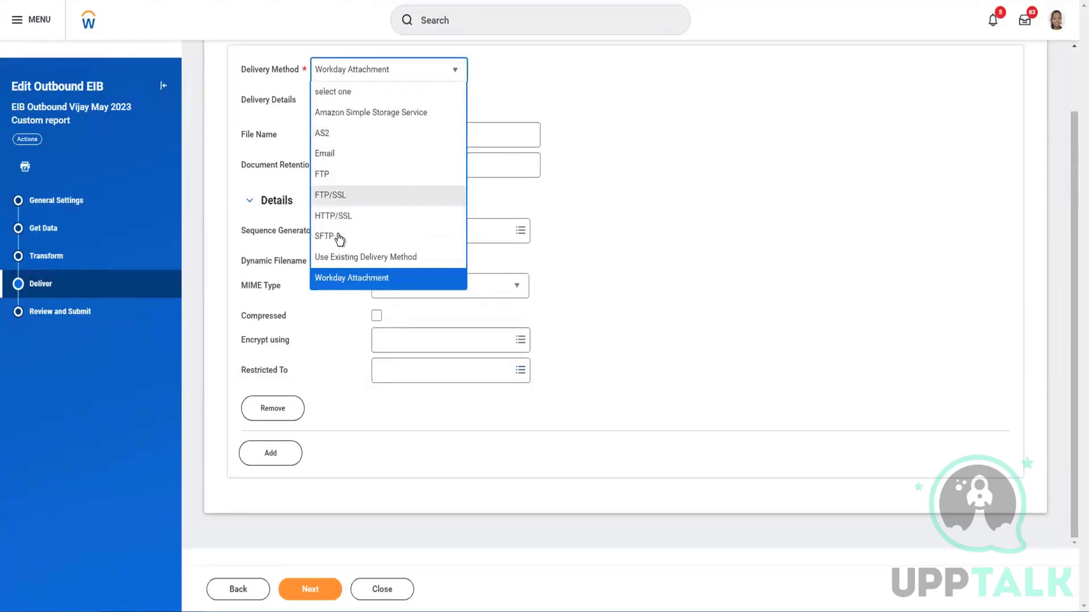
{"action": "left_click", "coordinate": [633, 213]}
{"action": "left_click", "coordinate": [461, 372]}
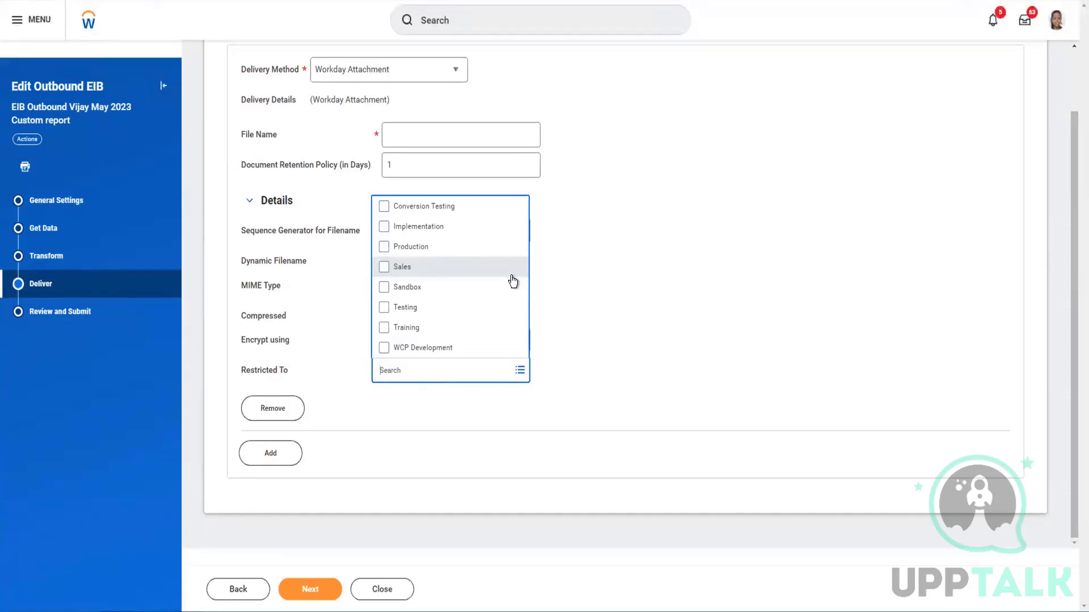
Restrict the Workday Attachment delivery to the Production environment
{"action": "left_click", "coordinate": [384, 252]}
{"action": "left_click", "coordinate": [591, 277]}
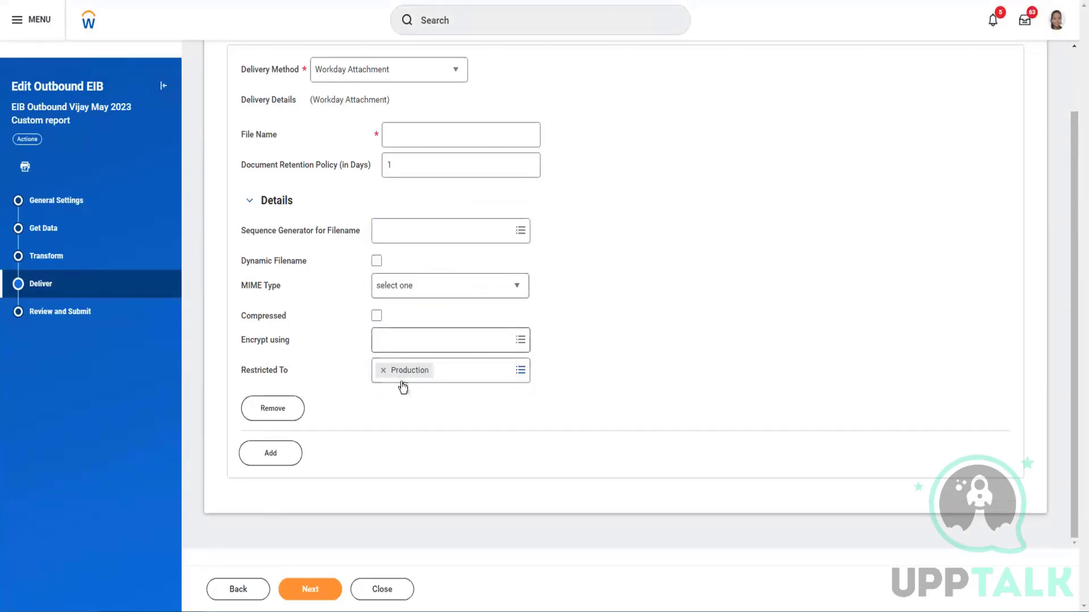
{"action": "scroll", "coordinate": [443, 323], "scroll_direction": "up", "scroll_amount": 1}
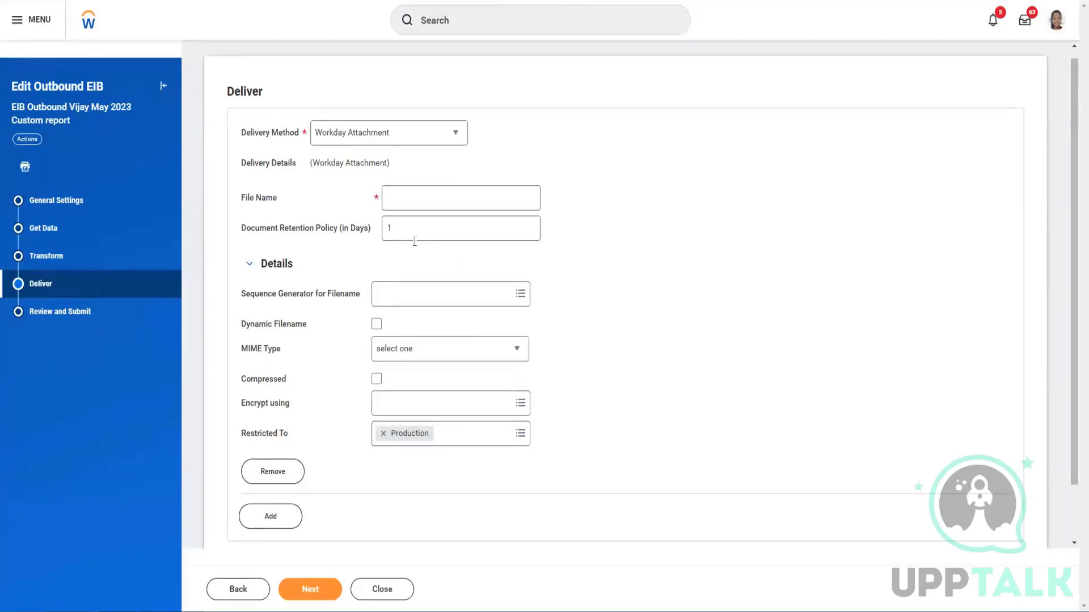
{"action": "mouse_move", "coordinate": [414, 239]}
{"action": "scroll", "coordinate": [465, 375], "scroll_direction": "down", "scroll_amount": 1}
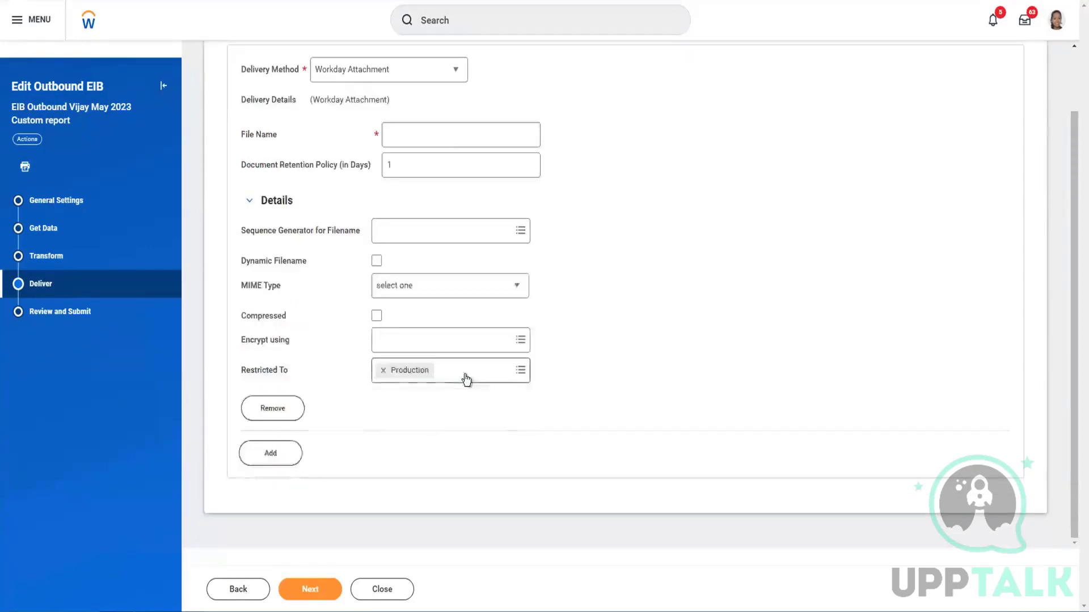
Add a second, empty delivery method entry
{"action": "left_click", "coordinate": [266, 453]}
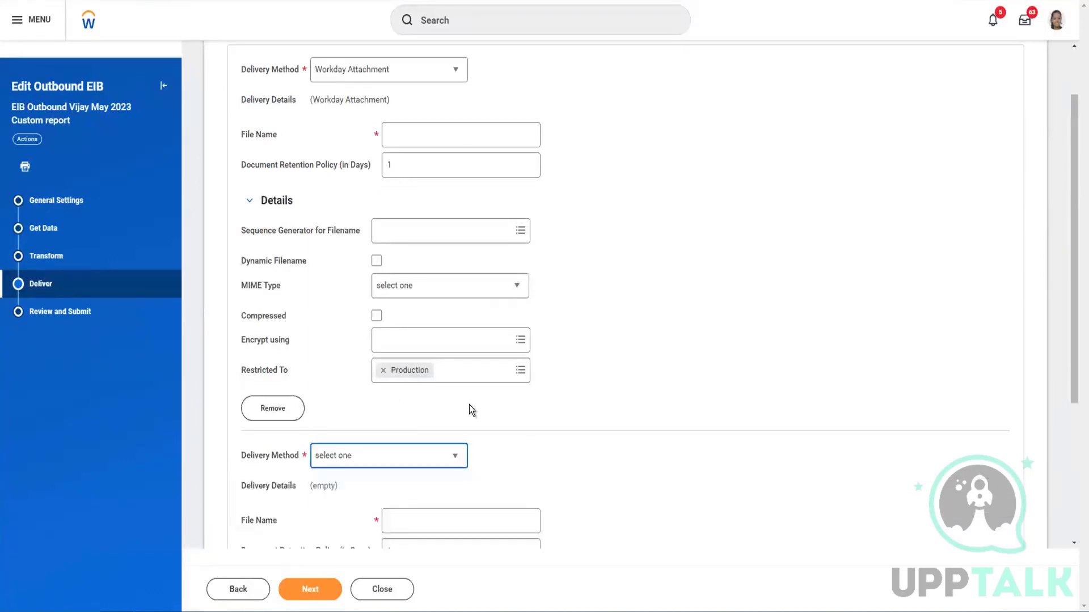
{"action": "scroll", "coordinate": [491, 401], "scroll_direction": "down", "scroll_amount": 4}
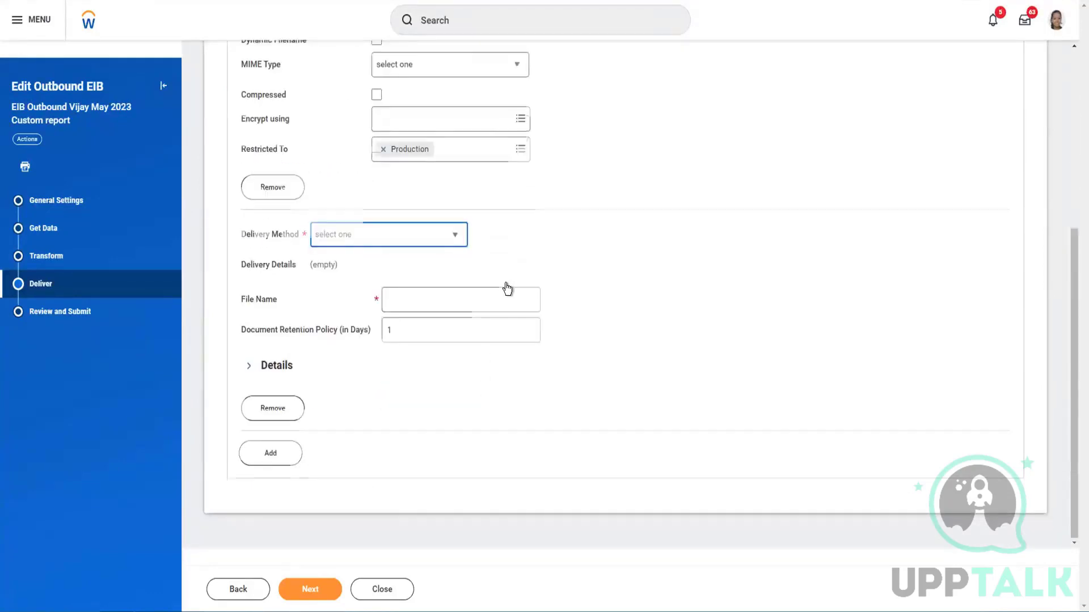
{"action": "scroll", "coordinate": [509, 287], "scroll_direction": "up", "scroll_amount": 5}
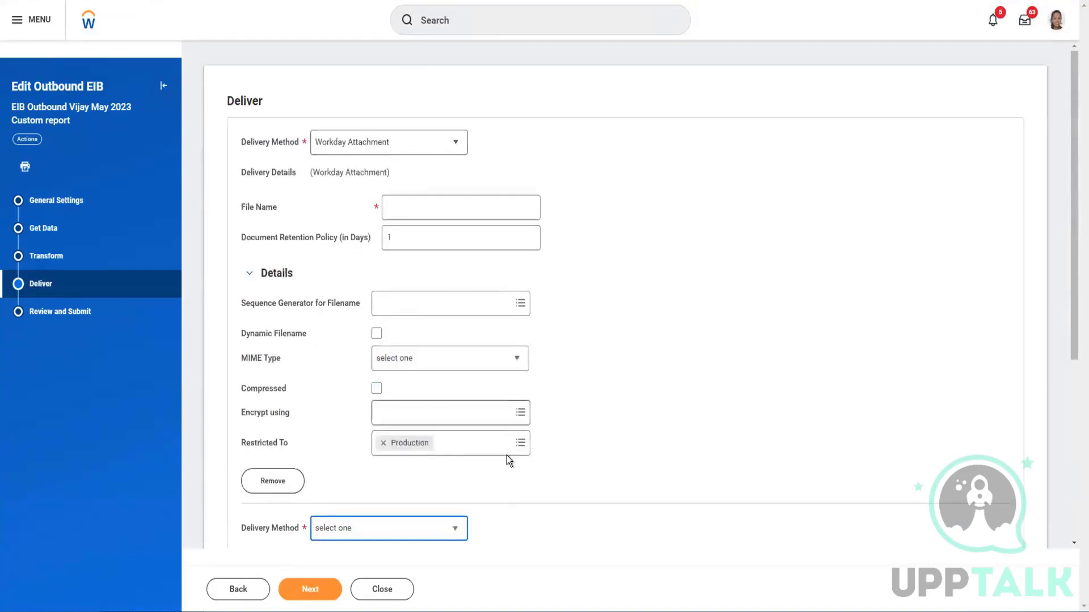
Restrict the first delivery to Sandbox and Implementation instead of Production
{"action": "left_click", "coordinate": [513, 442]}
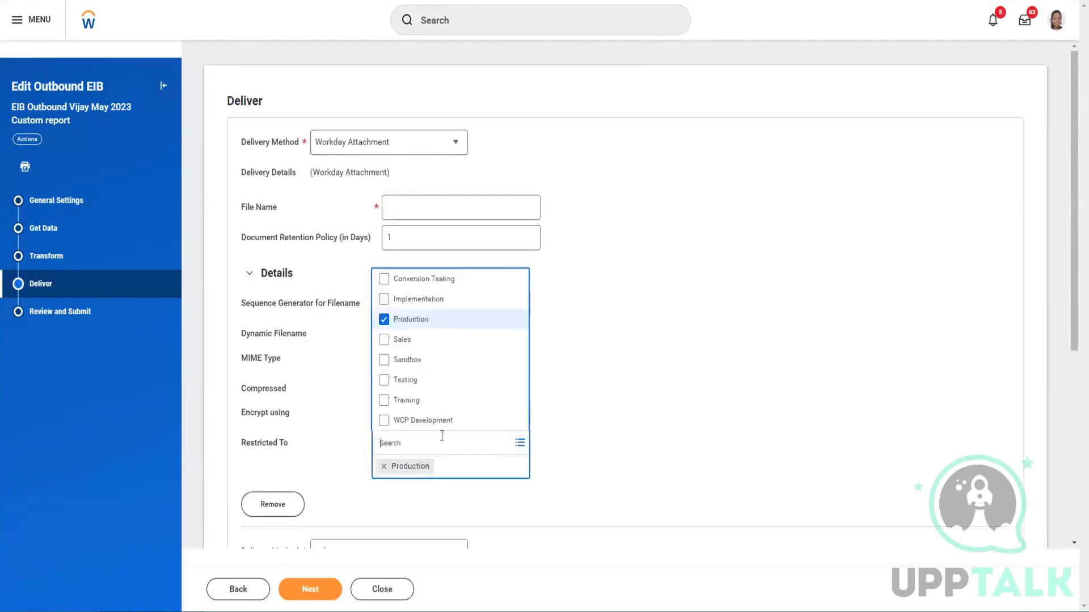
{"action": "left_click", "coordinate": [383, 322]}
{"action": "left_click", "coordinate": [385, 366]}
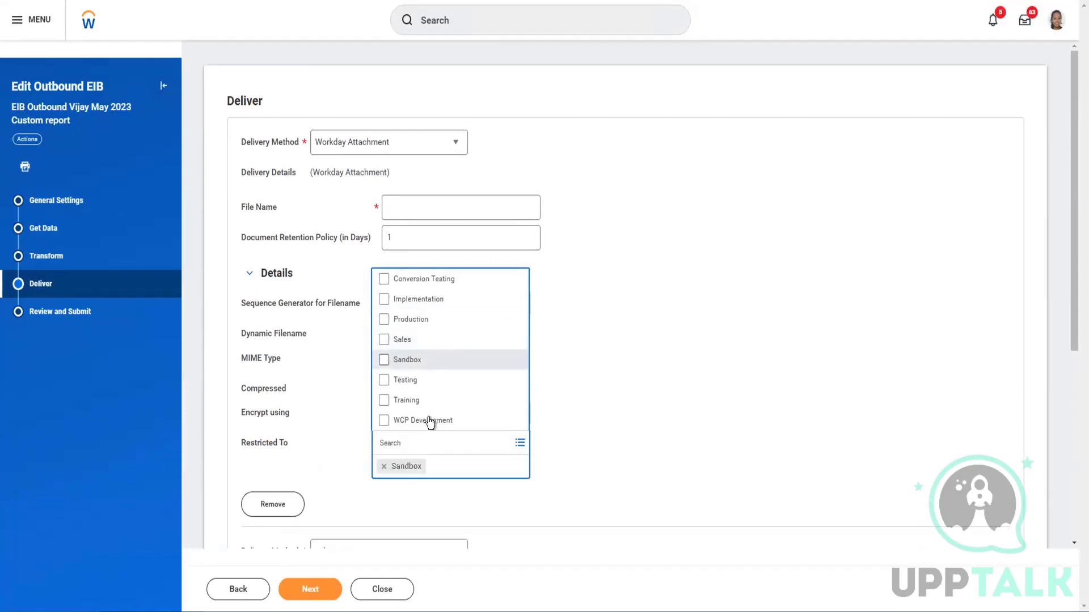
{"action": "key", "text": "Escape"}
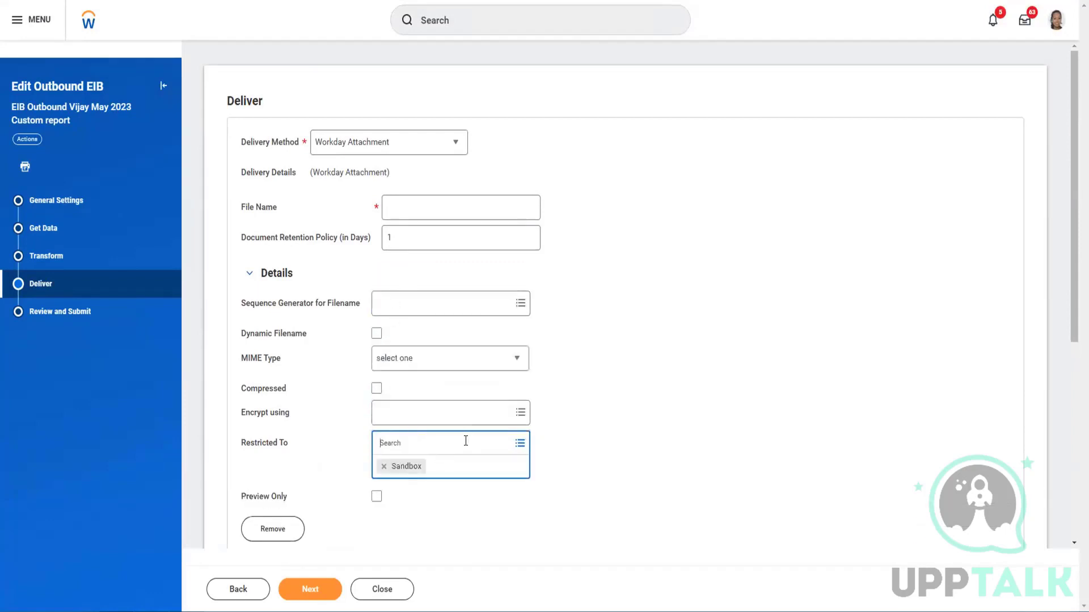
{"action": "left_click", "coordinate": [519, 443]}
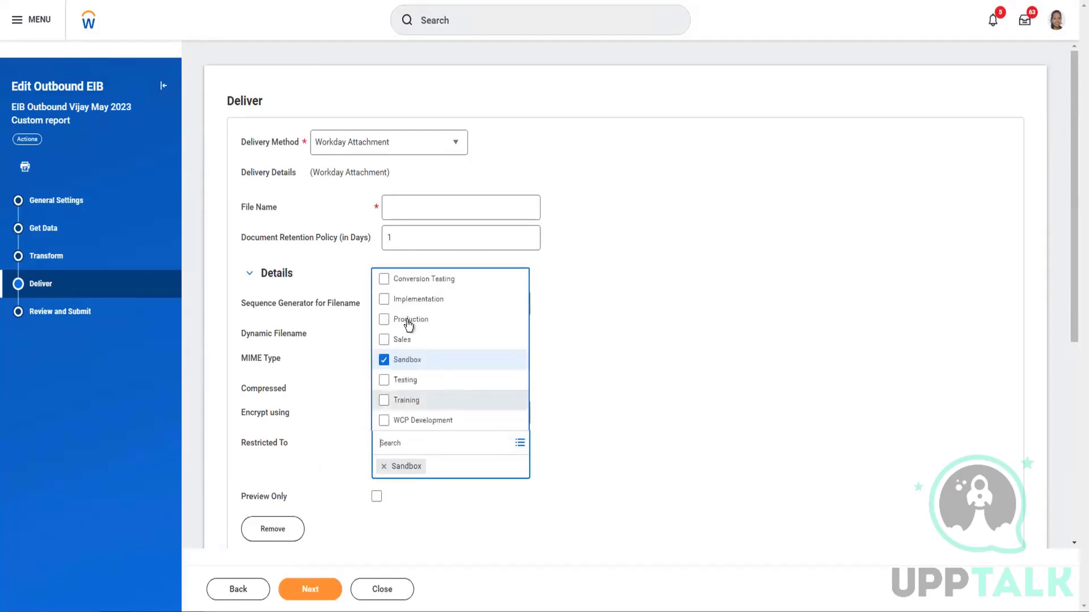
{"action": "left_click", "coordinate": [449, 306]}
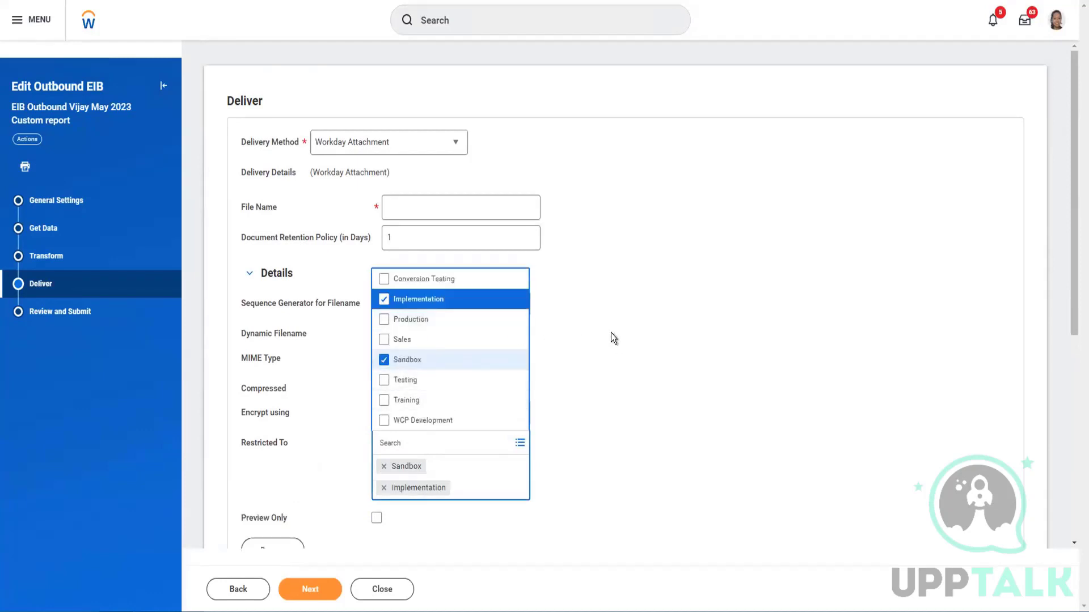
{"action": "left_click", "coordinate": [610, 332]}
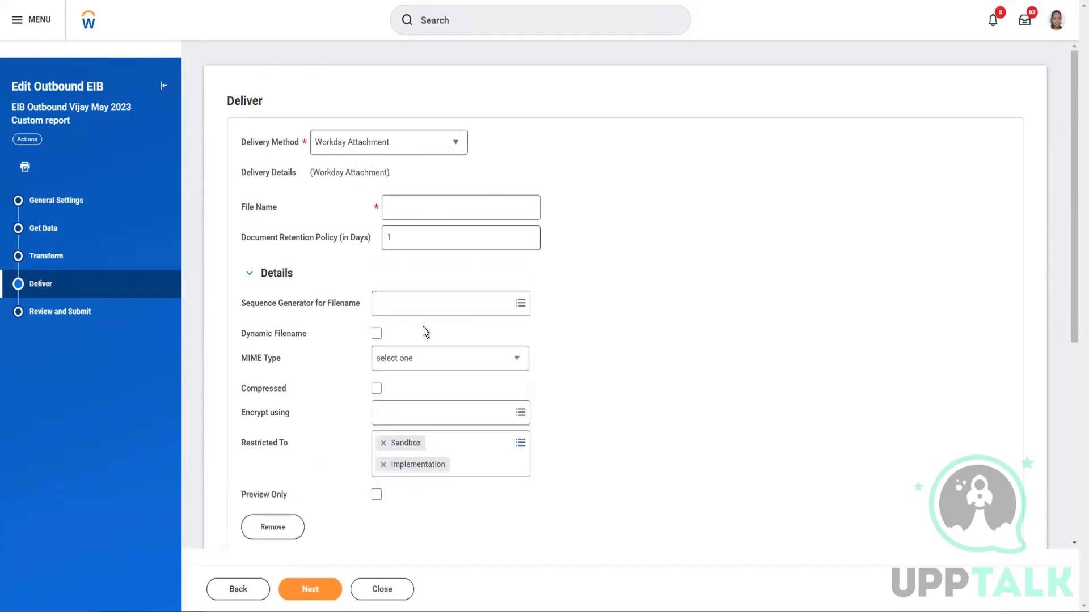
{"action": "scroll", "coordinate": [450, 327], "scroll_direction": "down", "scroll_amount": 2}
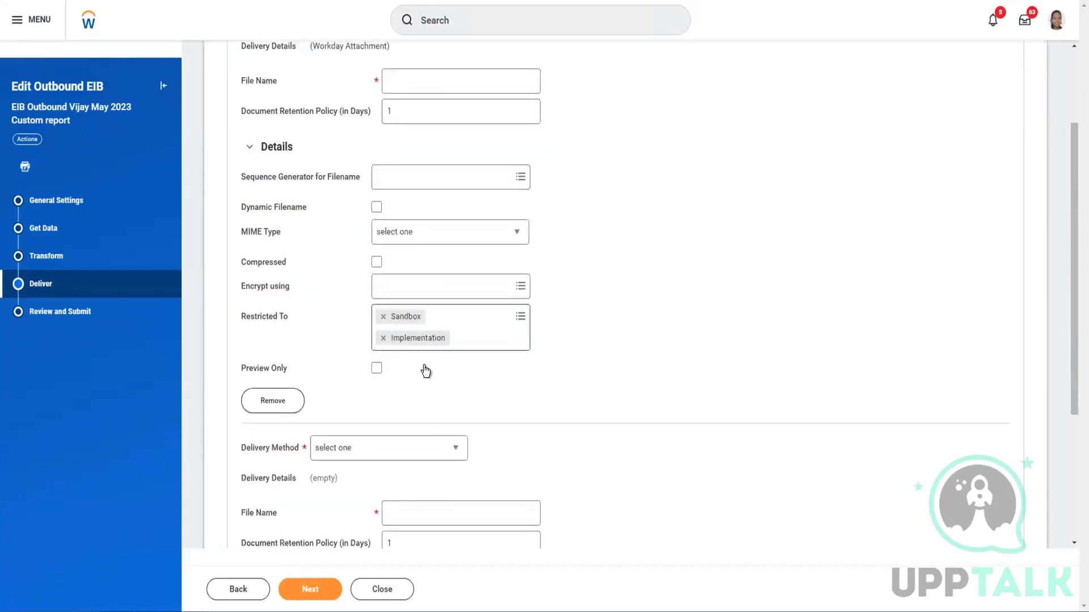
{"action": "scroll", "coordinate": [427, 369], "scroll_direction": "down", "scroll_amount": 2}
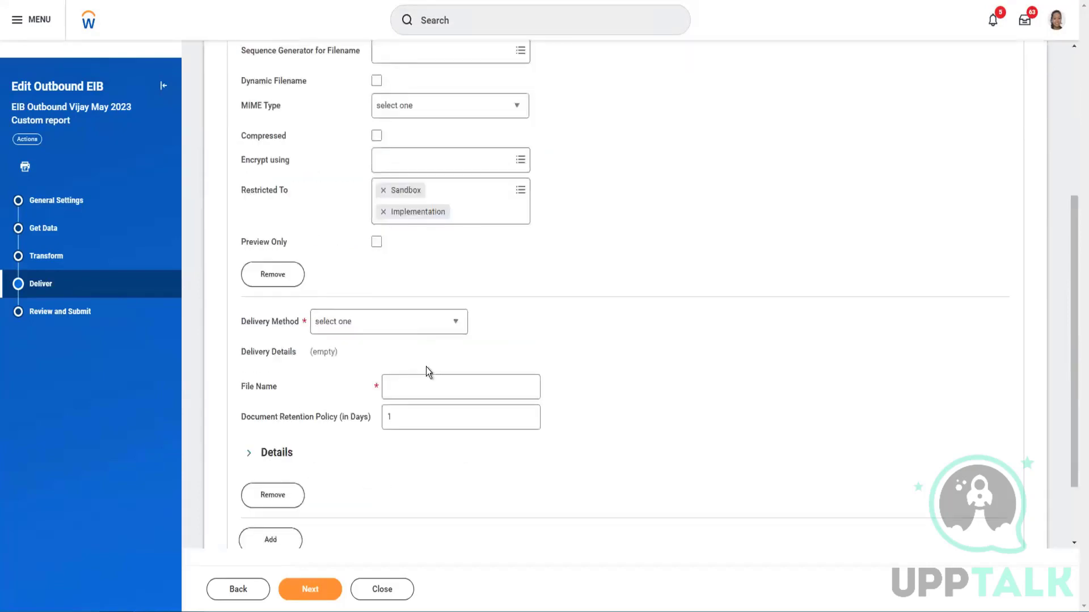
Set the new delivery block to SFTP and restrict it to Production
{"action": "left_click", "coordinate": [403, 325]}
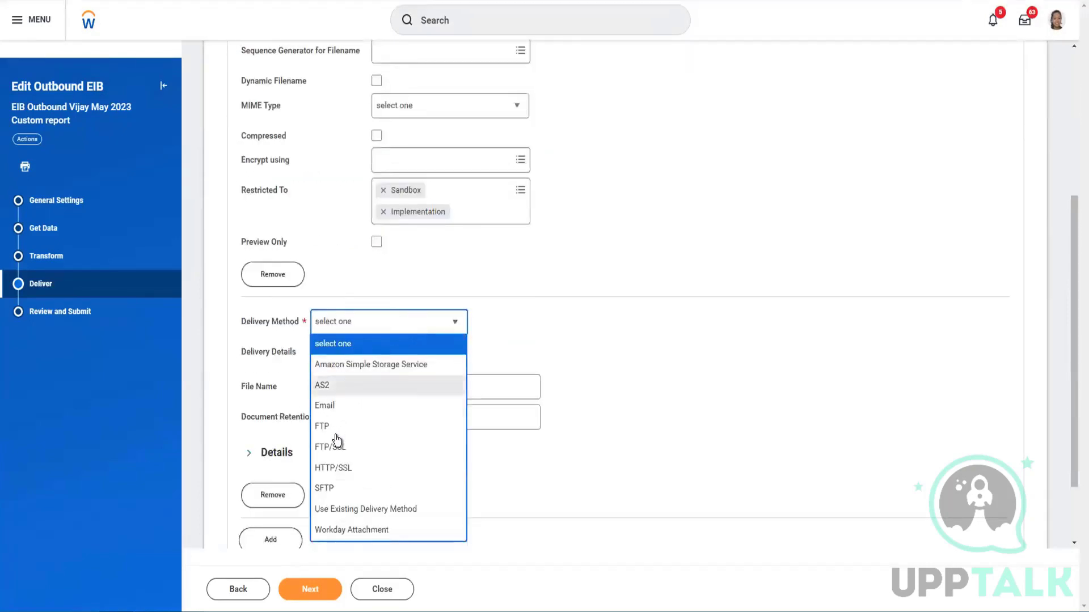
{"action": "left_click", "coordinate": [339, 487]}
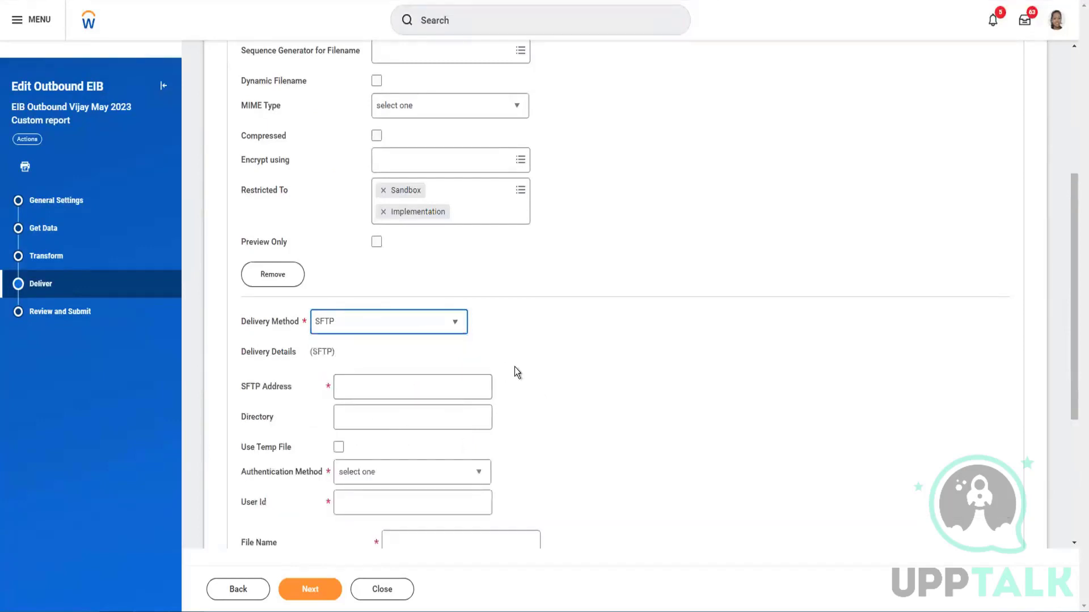
{"action": "scroll", "coordinate": [514, 369], "scroll_direction": "down", "scroll_amount": 4}
{"action": "left_click", "coordinate": [256, 370]}
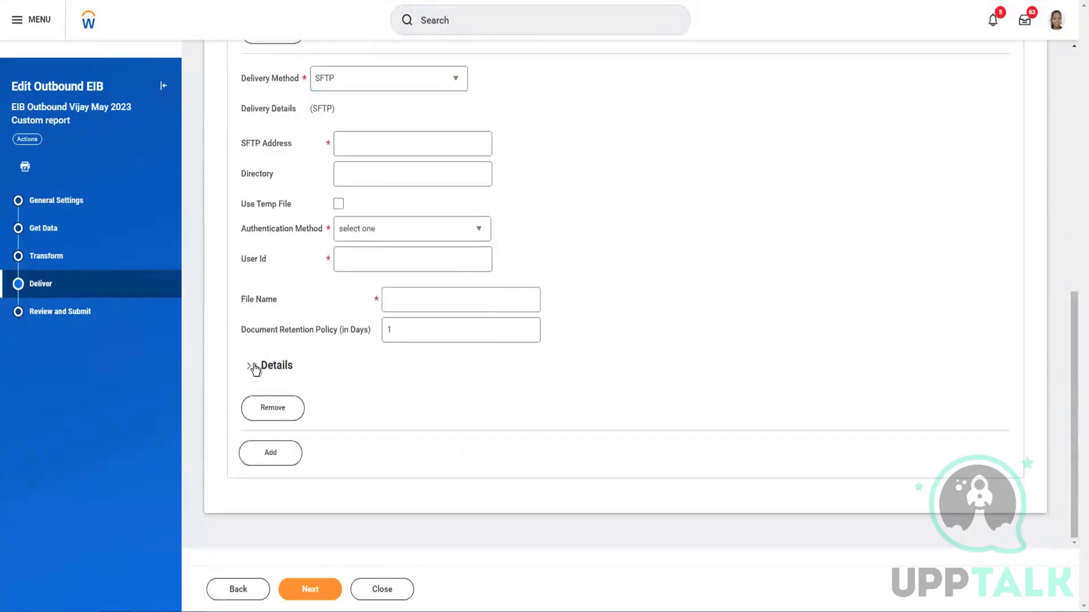
{"action": "scroll", "coordinate": [450, 445], "scroll_direction": "down", "scroll_amount": 2}
{"action": "scroll", "coordinate": [450, 446], "scroll_direction": "down", "scroll_amount": 1}
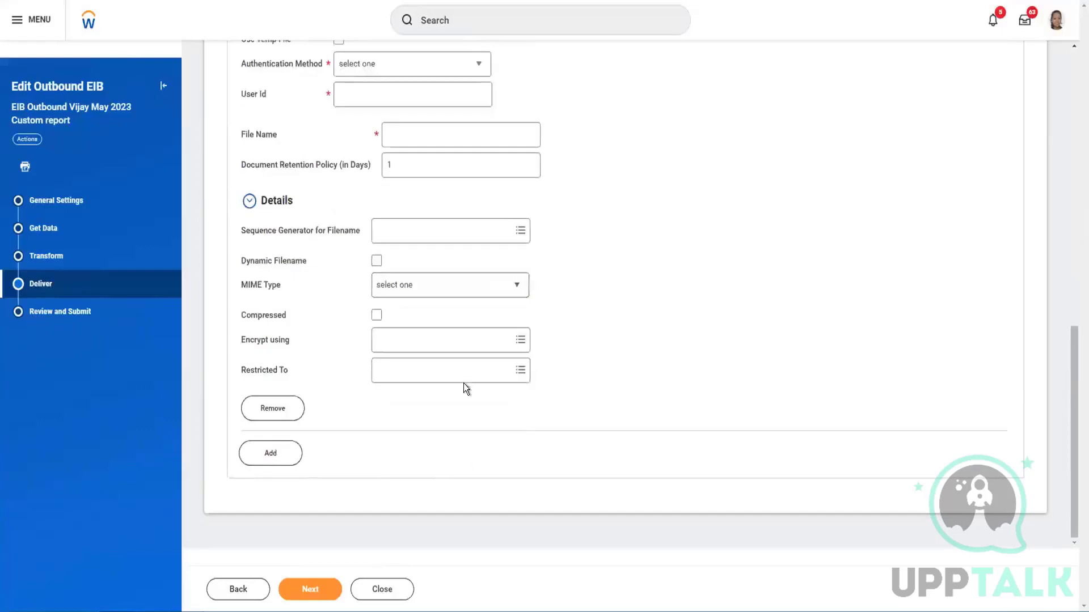
{"action": "left_click", "coordinate": [470, 374]}
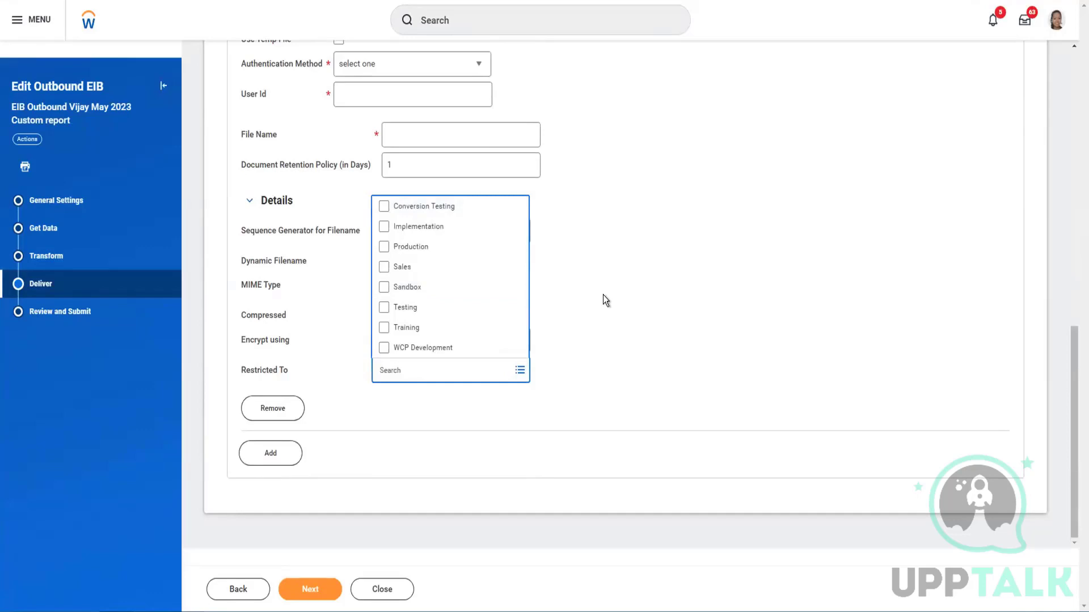
{"action": "left_click", "coordinate": [386, 248]}
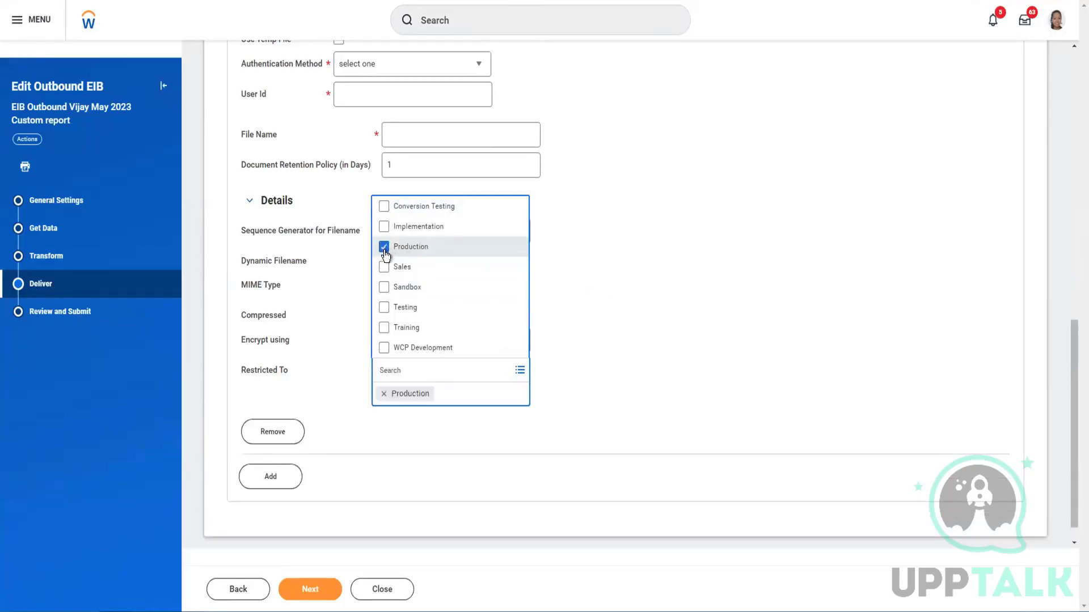
{"action": "left_click", "coordinate": [622, 276]}
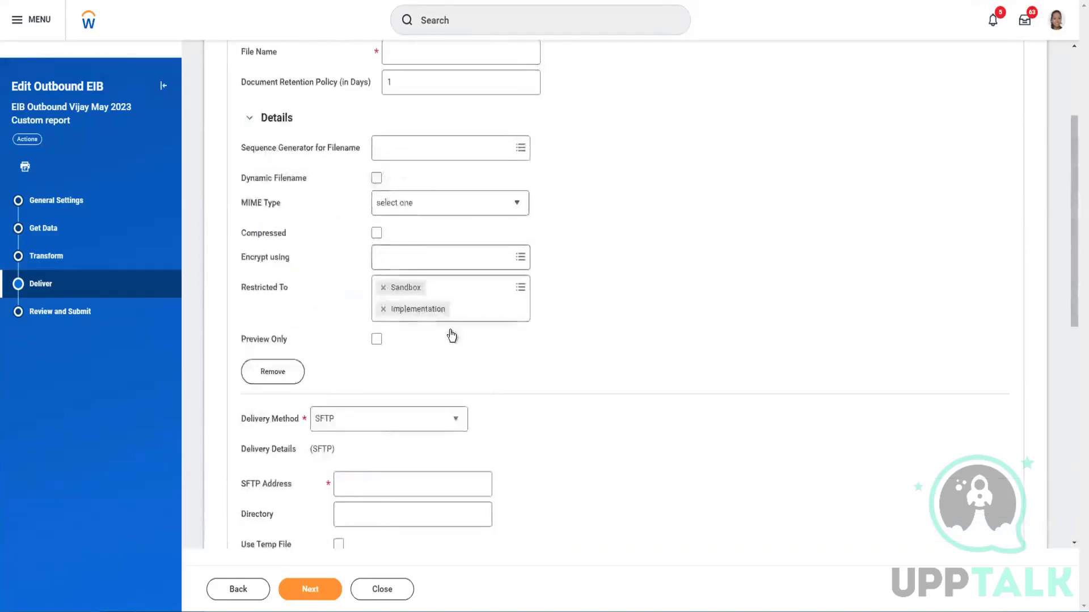
Change the SFTP block's restriction from Production to Testing and review the environment options
{"action": "scroll", "coordinate": [451, 336], "scroll_direction": "up", "scroll_amount": 3}
{"action": "scroll", "coordinate": [468, 324], "scroll_direction": "down", "scroll_amount": 10}
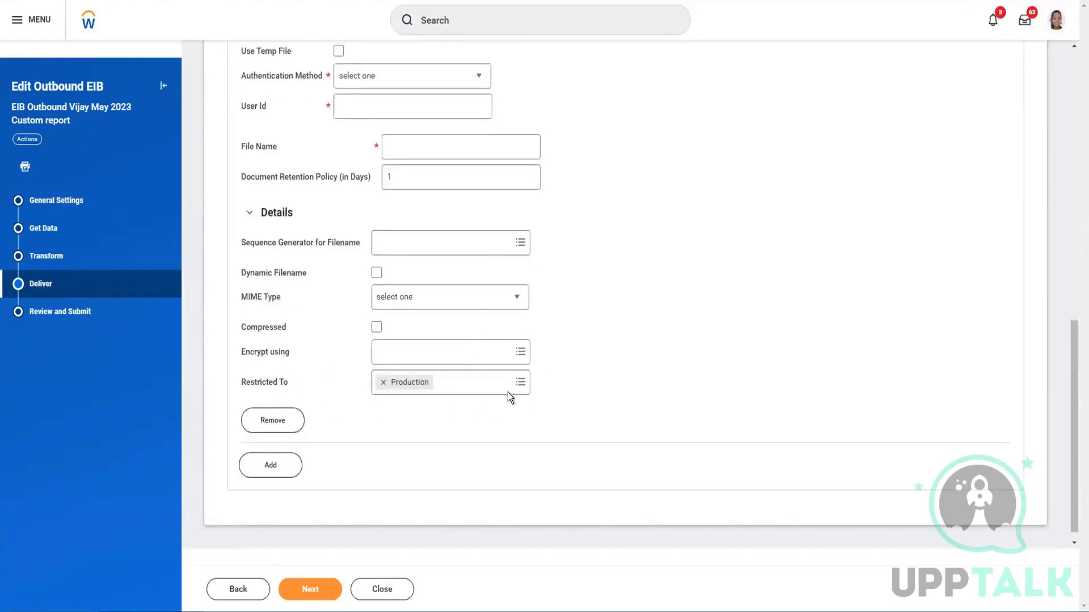
{"action": "scroll", "coordinate": [536, 385], "scroll_direction": "up", "scroll_amount": 5}
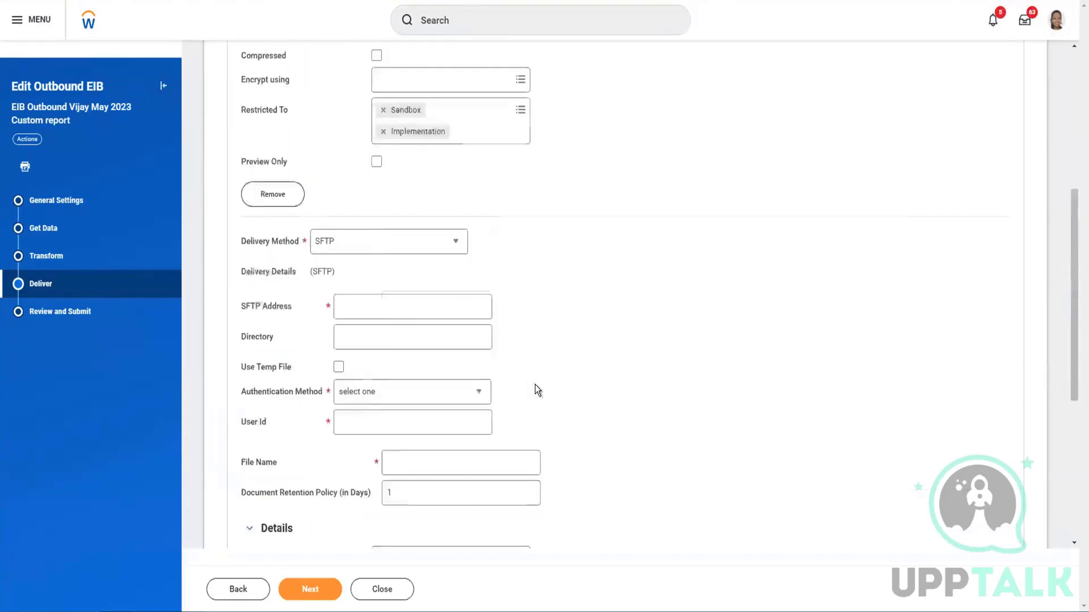
{"action": "scroll", "coordinate": [535, 385], "scroll_direction": "down", "scroll_amount": 5}
{"action": "scroll", "coordinate": [373, 385], "scroll_direction": "up", "scroll_amount": 1}
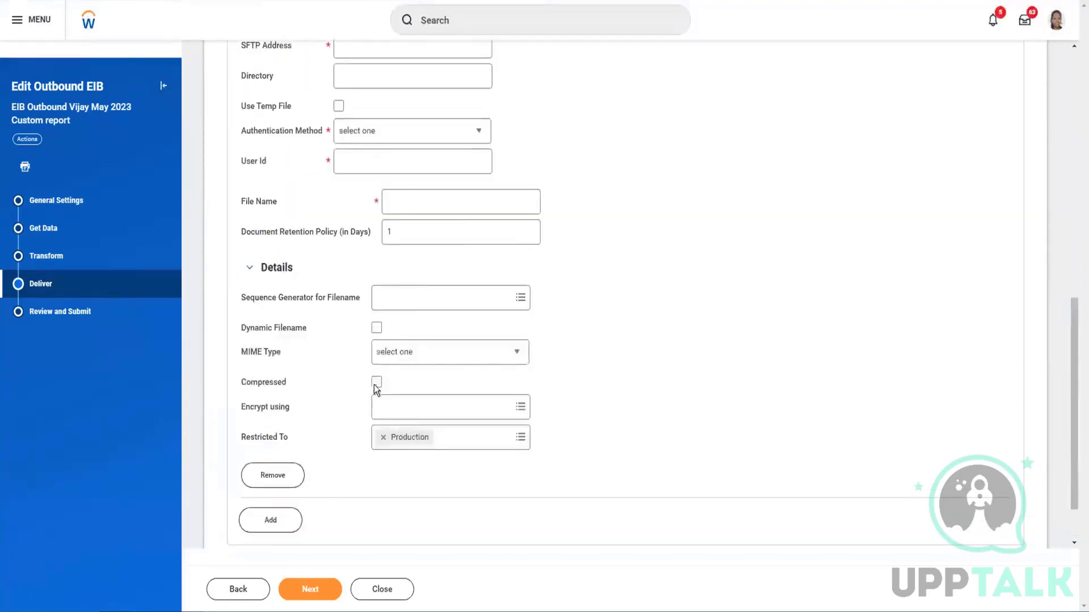
{"action": "left_click", "coordinate": [384, 438]}
{"action": "left_click", "coordinate": [520, 438]}
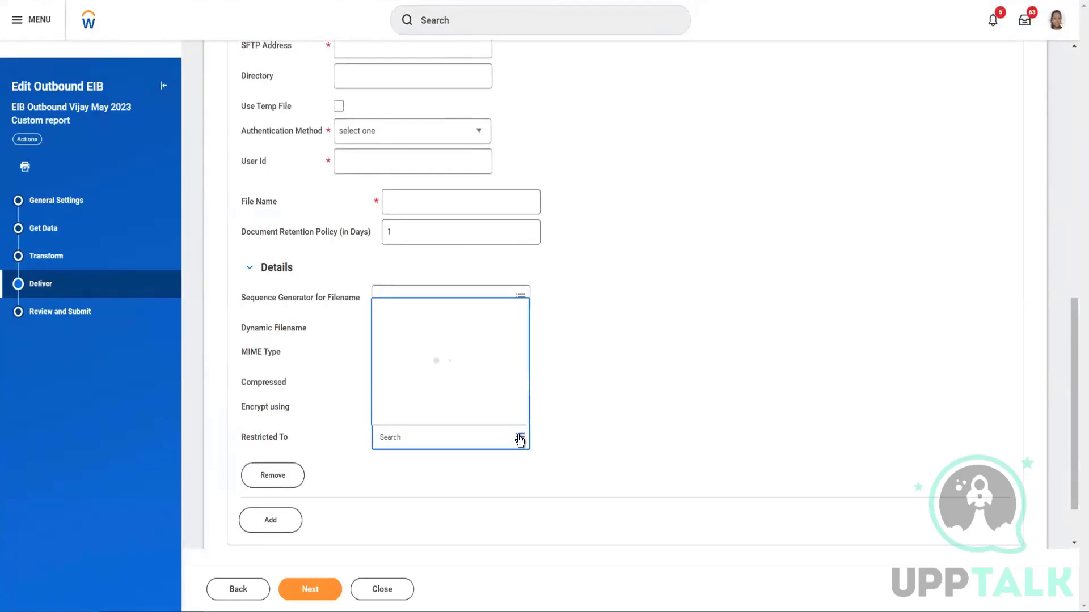
{"action": "left_click", "coordinate": [435, 379]}
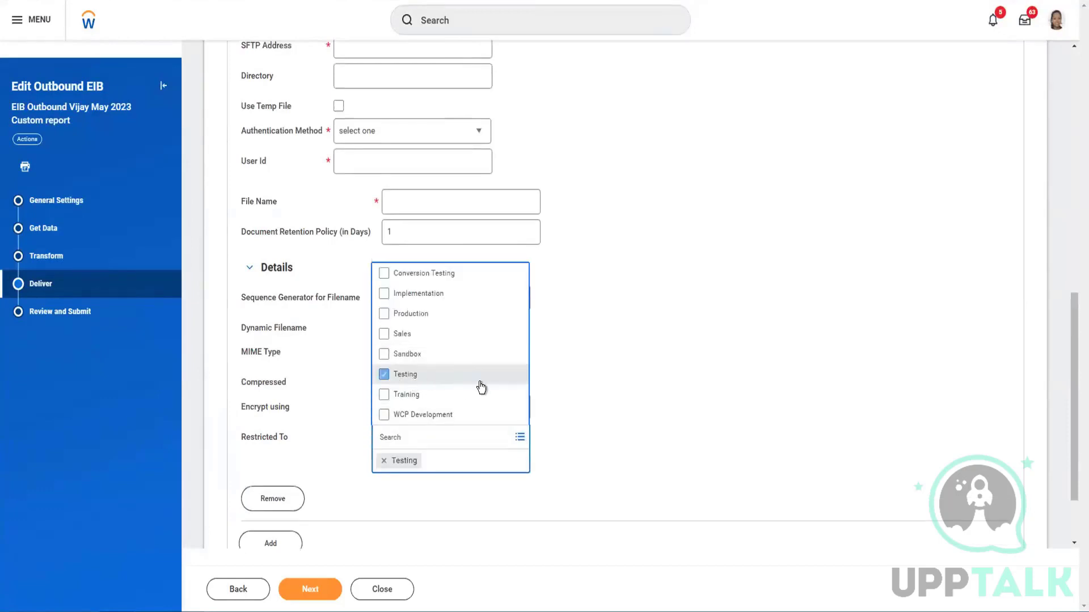
{"action": "left_click", "coordinate": [591, 349]}
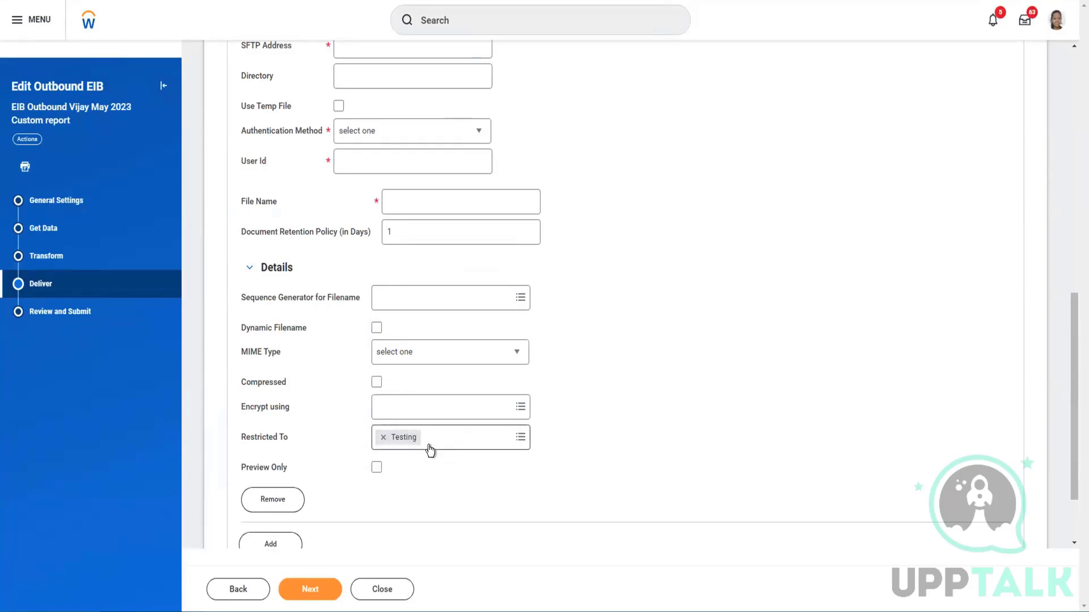
{"action": "left_click", "coordinate": [519, 438]}
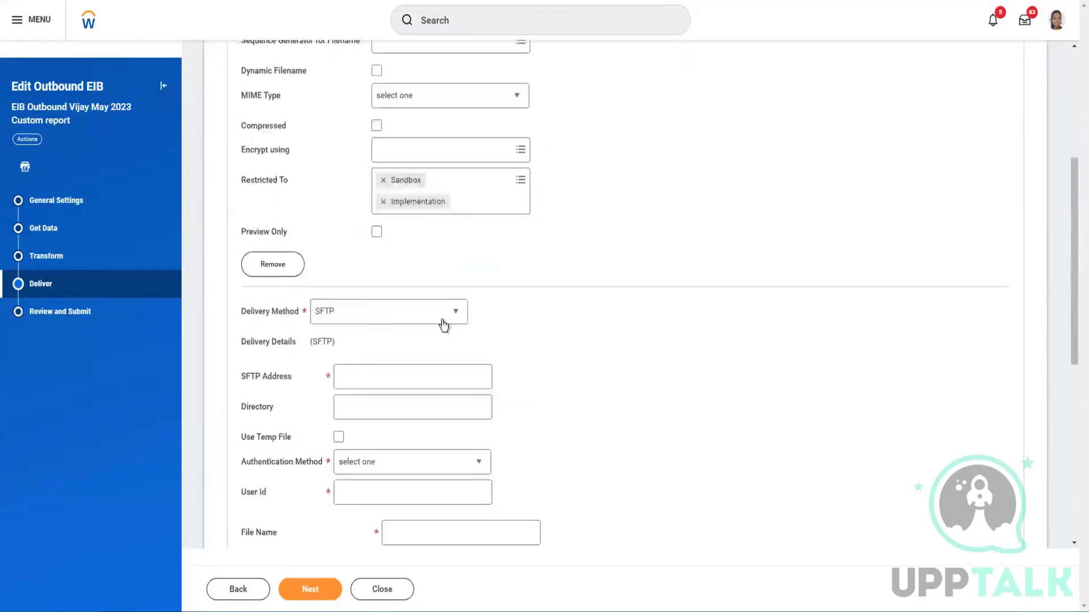
{"action": "scroll", "coordinate": [456, 258], "scroll_direction": "down", "scroll_amount": 3}
{"action": "scroll", "coordinate": [461, 262], "scroll_direction": "down", "scroll_amount": 2}
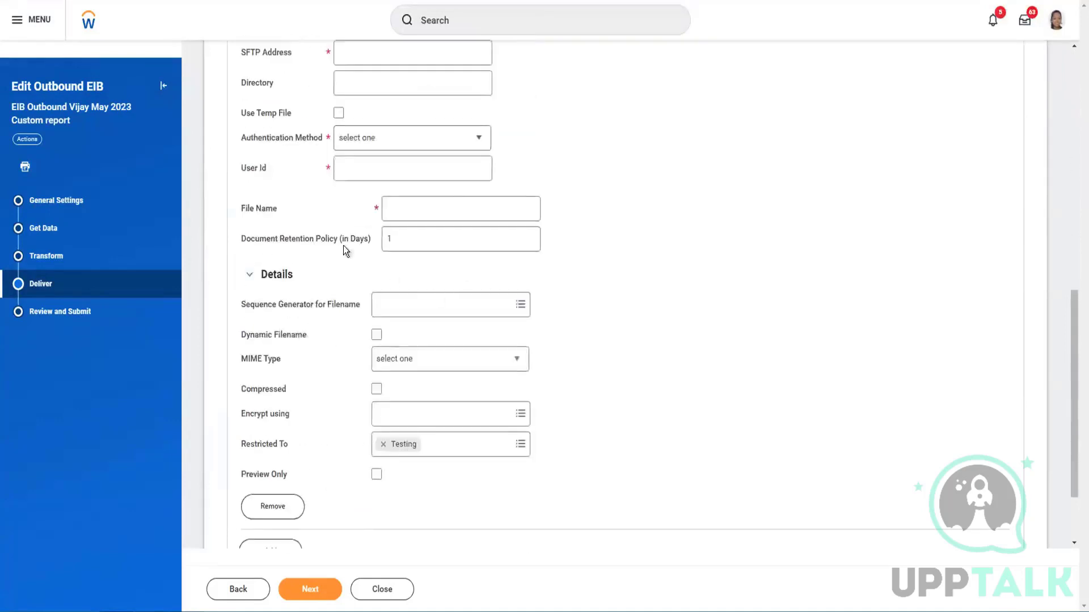
{"action": "scroll", "coordinate": [363, 317], "scroll_direction": "down", "scroll_amount": 2}
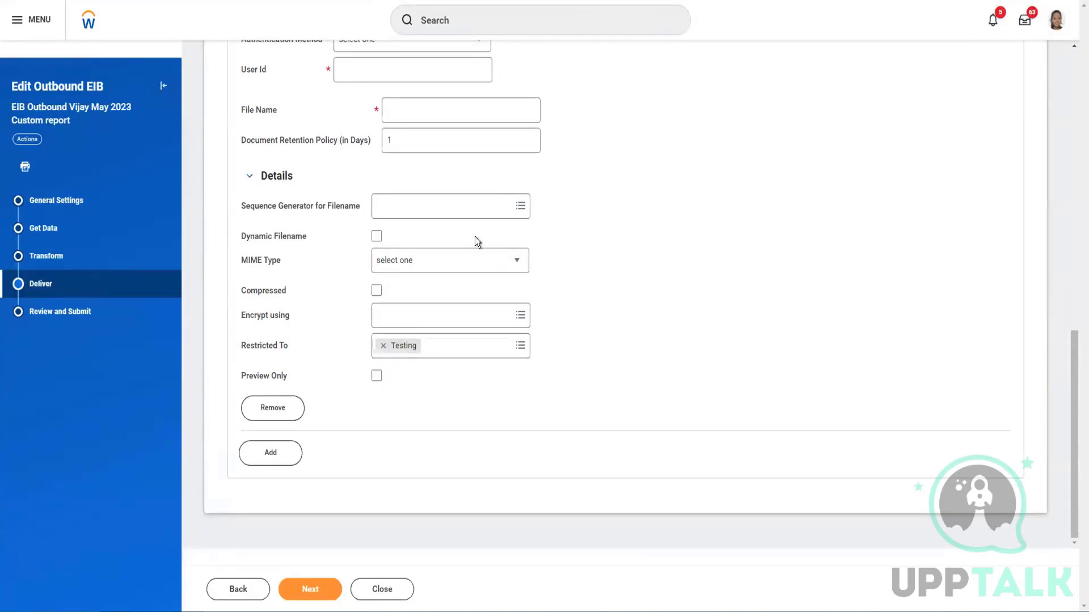
{"action": "scroll", "coordinate": [393, 270], "scroll_direction": "up", "scroll_amount": 5}
{"action": "scroll", "coordinate": [393, 270], "scroll_direction": "down", "scroll_amount": 5}
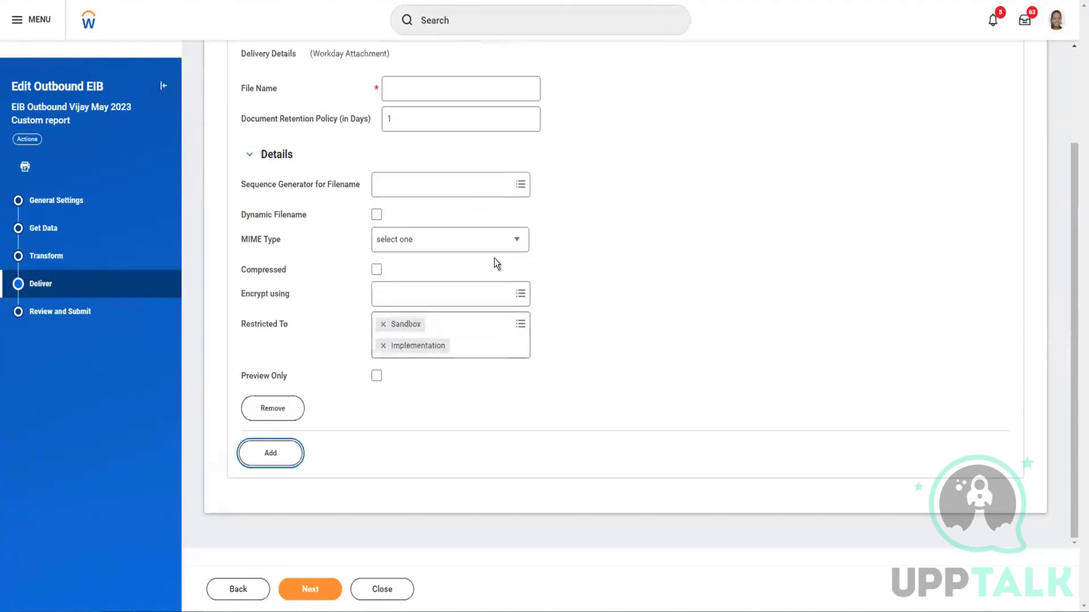
Name the output file VijayEIBOutboundMay23.xml
{"action": "scroll", "coordinate": [470, 227], "scroll_direction": "up", "scroll_amount": 2}
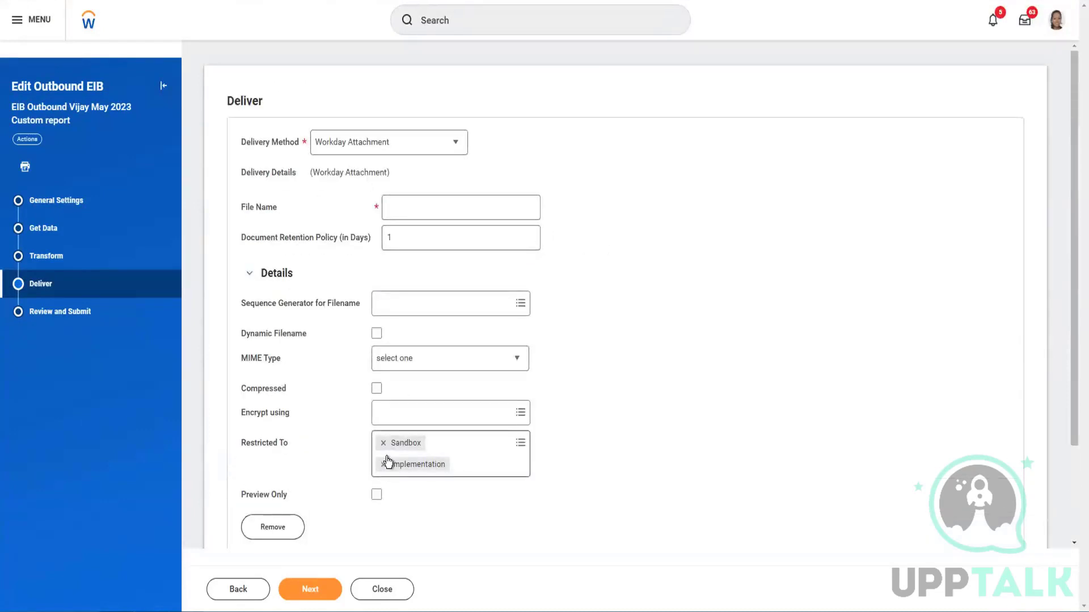
{"action": "left_click", "coordinate": [415, 211]}
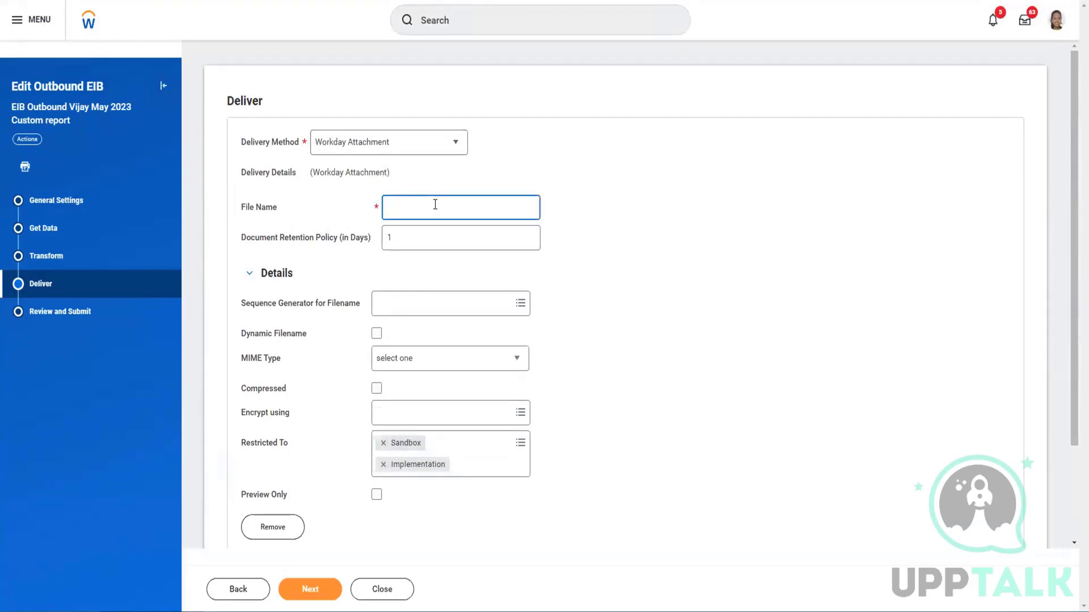
{"action": "type", "text": "VijayEIBOutboundMay23.xml"}
{"action": "left_click", "coordinate": [579, 211]}
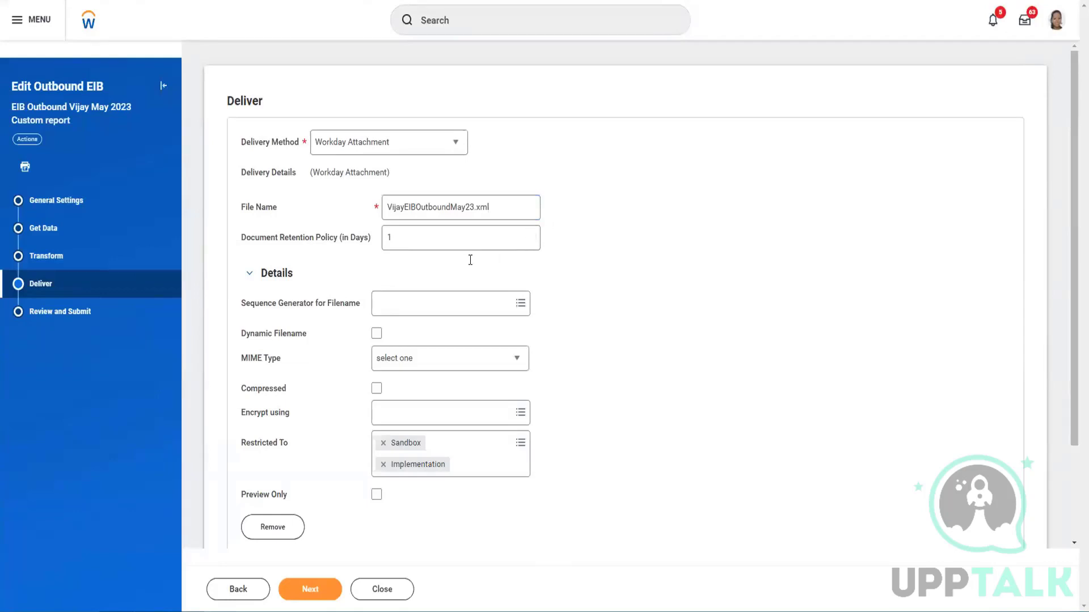
Change the document retention policy from 1 to 5 days
{"action": "left_click", "coordinate": [446, 237]}
{"action": "double_click", "coordinate": [446, 237]}
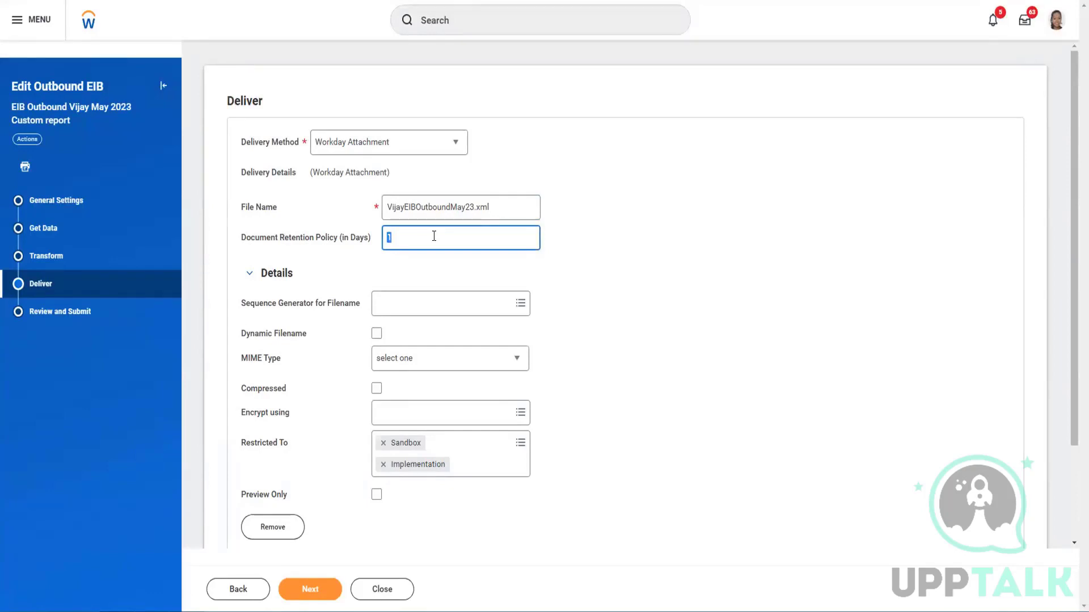
{"action": "type", "text": "5"}
{"action": "left_click", "coordinate": [569, 275]}
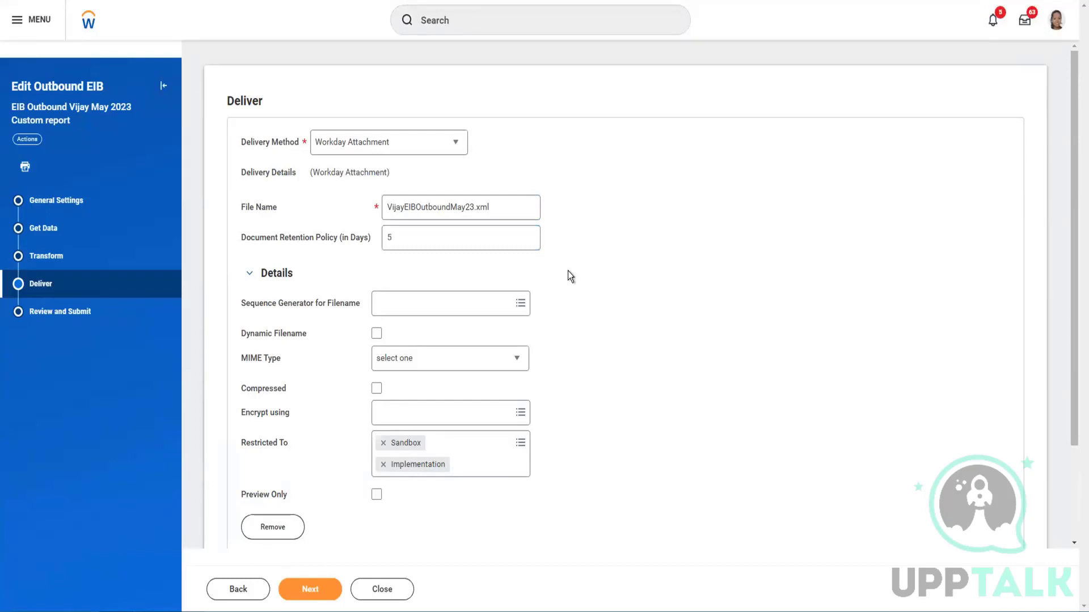
{"action": "scroll", "coordinate": [567, 275], "scroll_direction": "down", "scroll_amount": 3}
{"action": "left_click", "coordinate": [444, 185]}
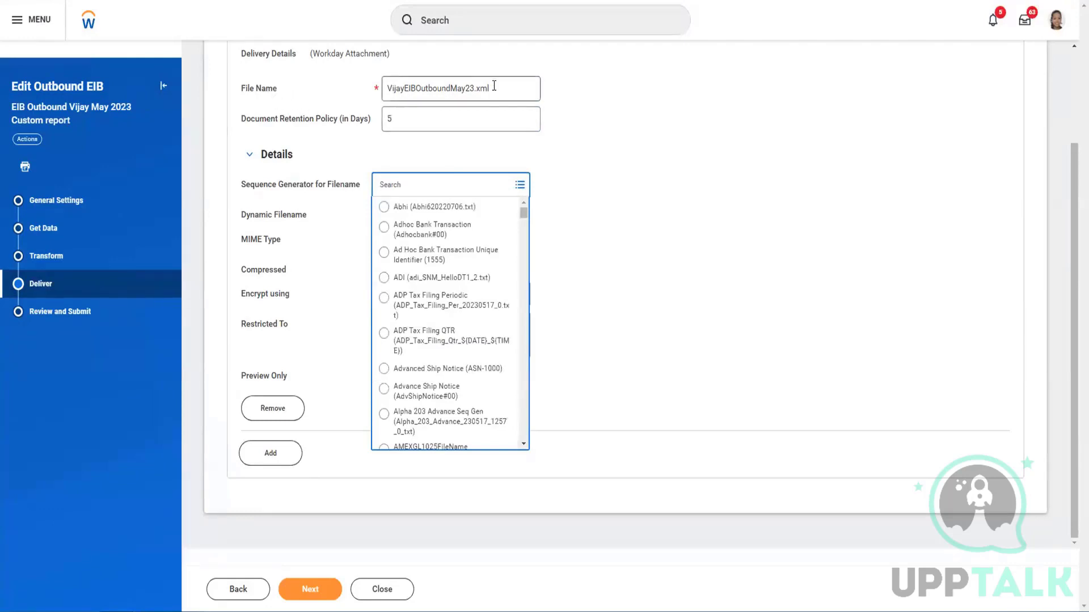
Review the file name and filename sequence generator options without changing them
{"action": "left_click_drag", "start_coordinate": [491, 88], "coordinate": [388, 88]}
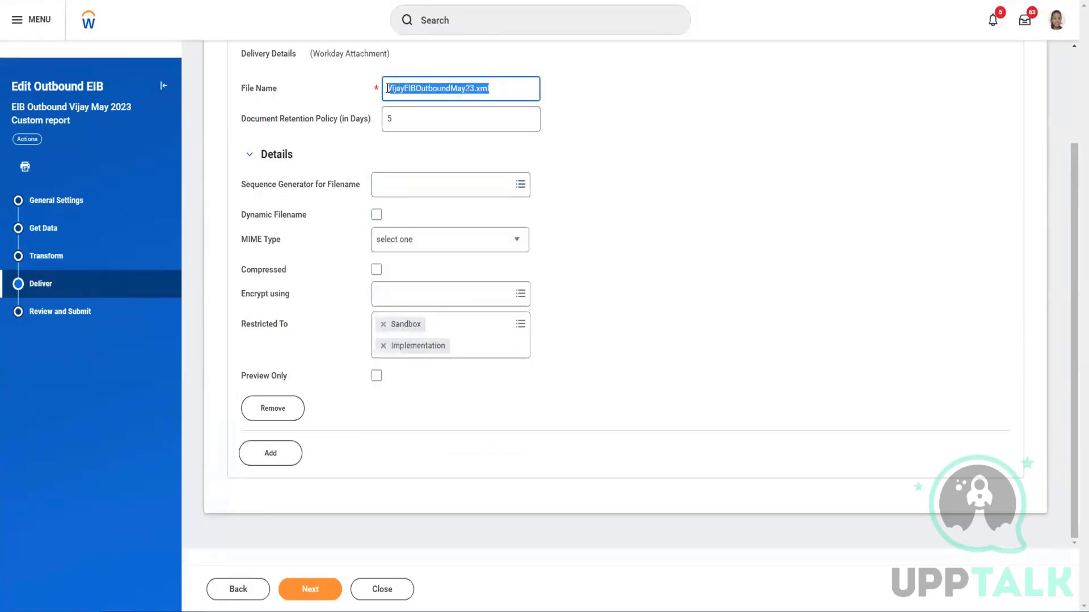
{"action": "left_click", "coordinate": [579, 139]}
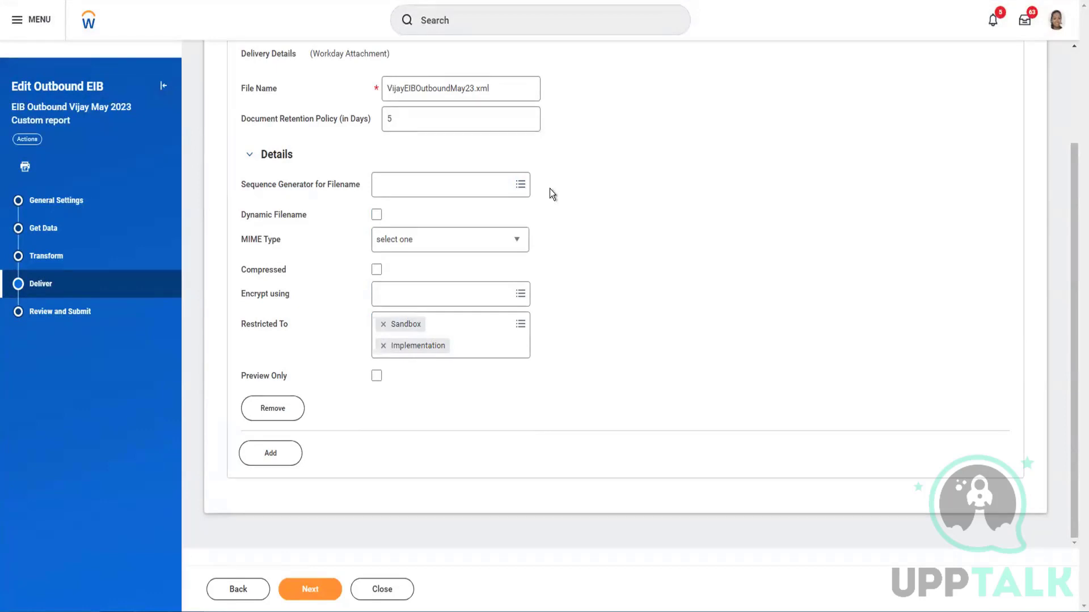
{"action": "left_click", "coordinate": [445, 182]}
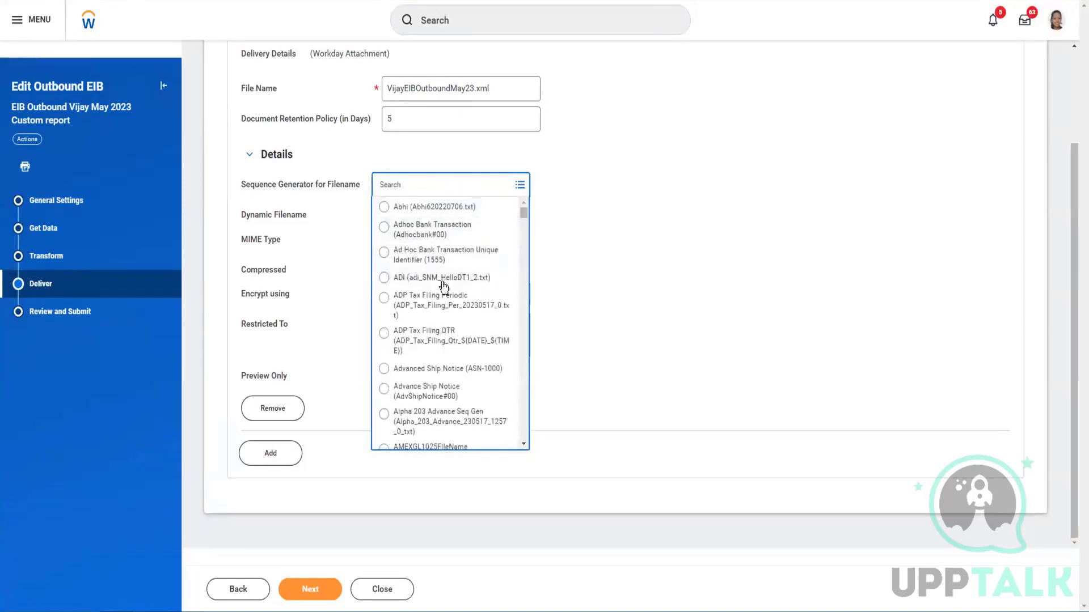
{"action": "scroll", "coordinate": [451, 315], "scroll_direction": "down", "scroll_amount": 5}
{"action": "scroll", "coordinate": [444, 306], "scroll_direction": "down", "scroll_amount": 3}
{"action": "scroll", "coordinate": [441, 286], "scroll_direction": "up", "scroll_amount": 8}
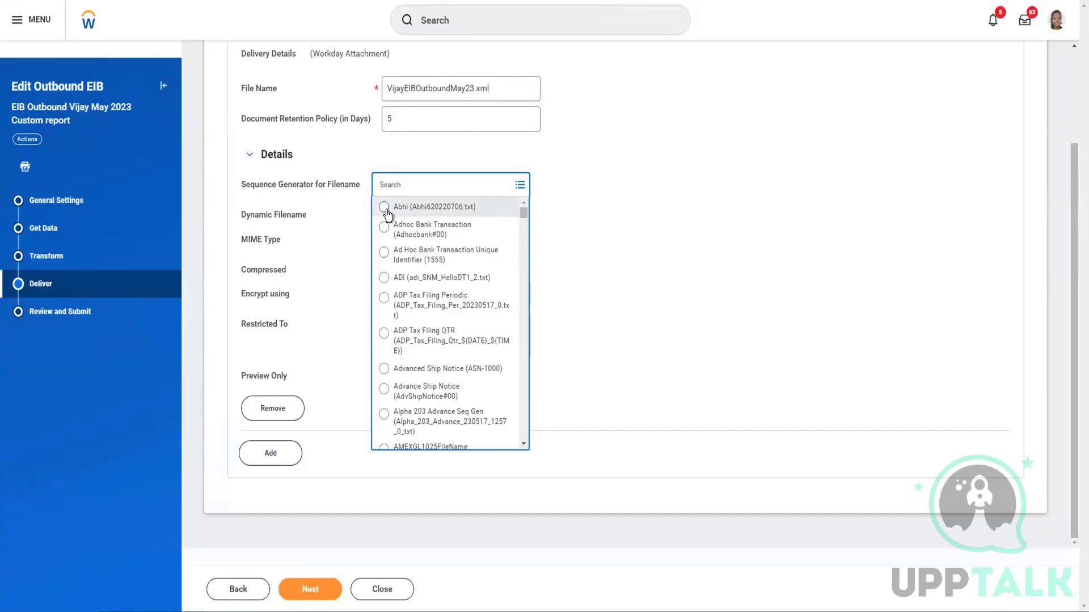
{"action": "scroll", "coordinate": [594, 145], "scroll_direction": "up", "scroll_amount": 1}
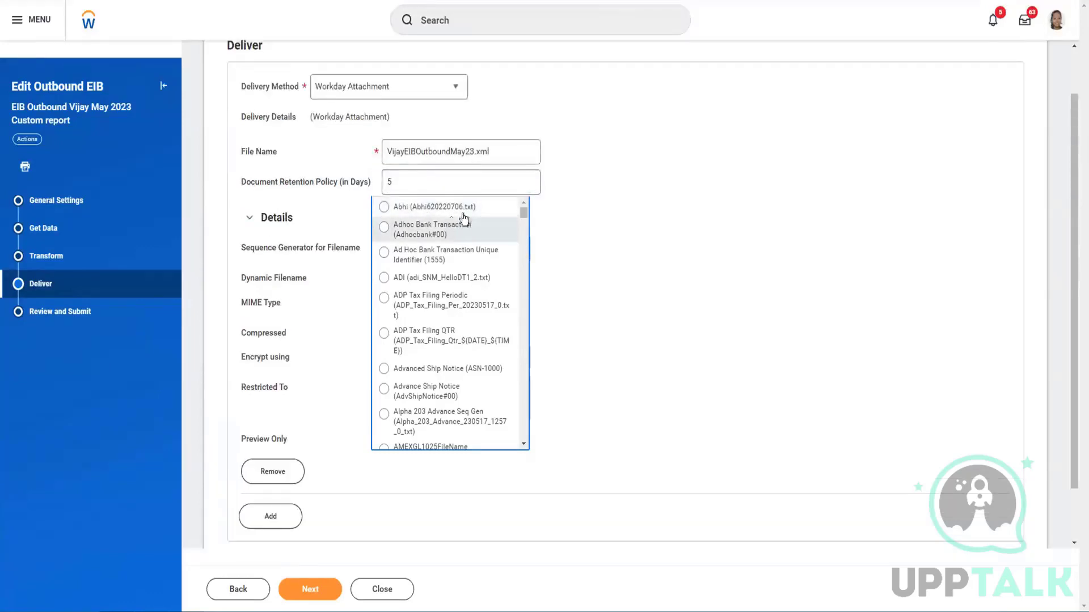
{"action": "scroll", "coordinate": [618, 104], "scroll_direction": "up", "scroll_amount": 1}
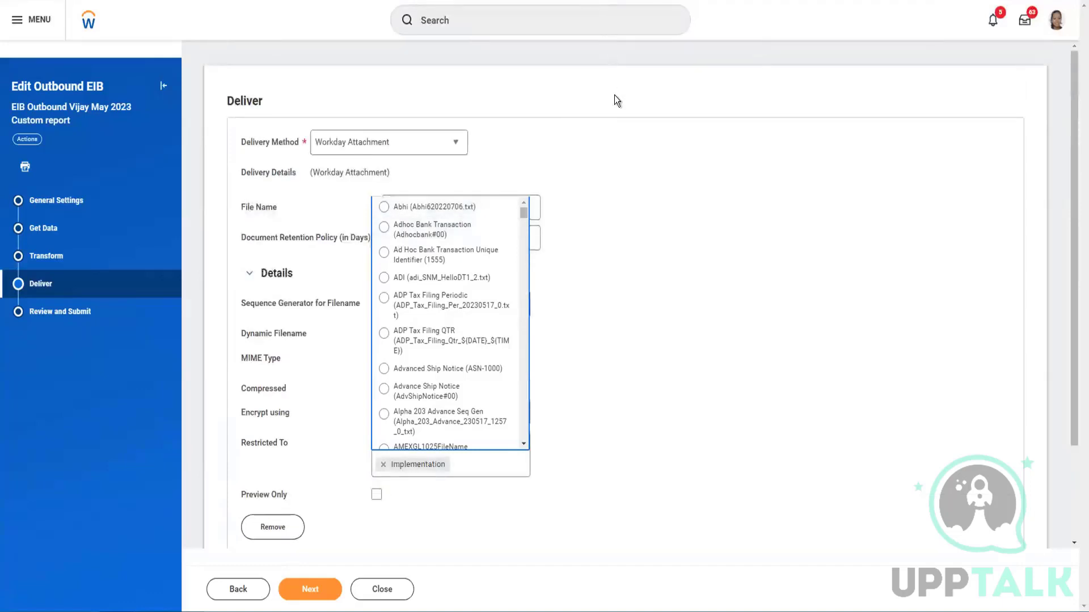
{"action": "left_click", "coordinate": [611, 253]}
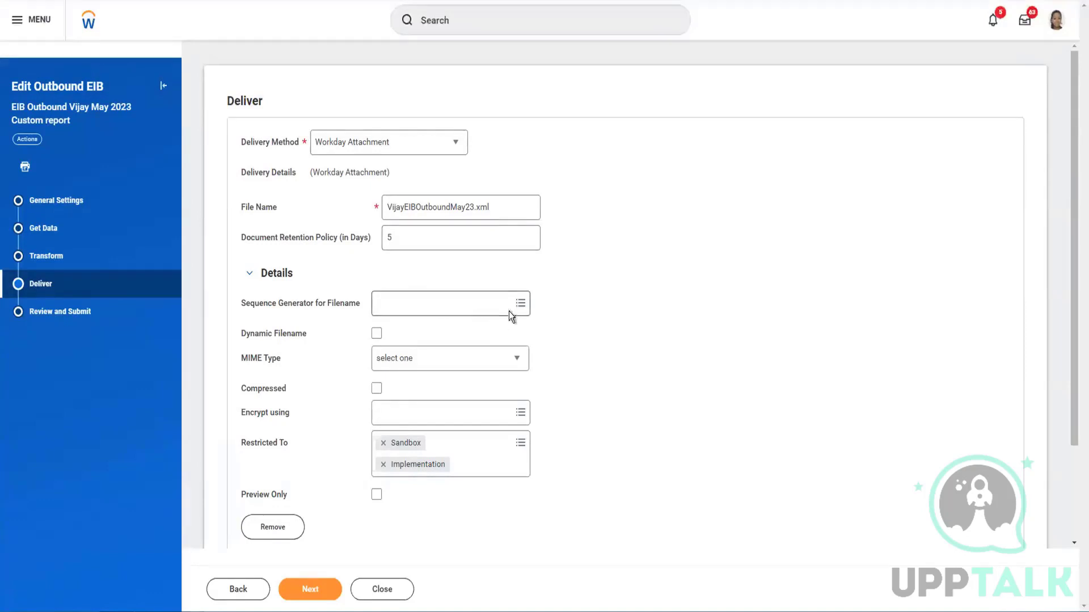
{"action": "scroll", "coordinate": [491, 300], "scroll_direction": "down", "scroll_amount": 2}
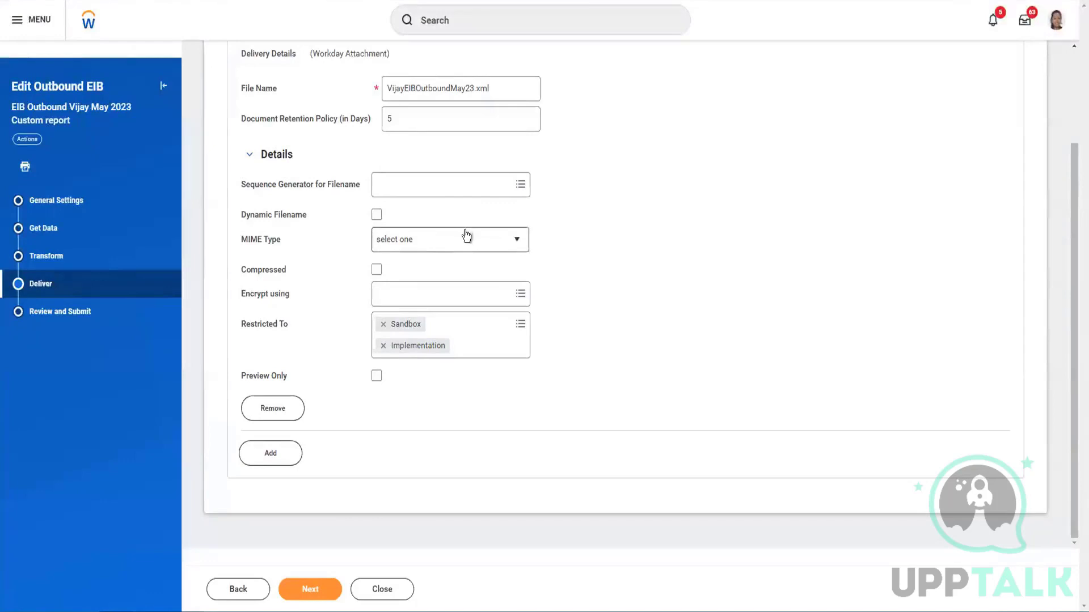
Try PGP Certificate encryption, remove it to leave the file unencrypted, and proceed to Review and Submit
{"action": "left_click", "coordinate": [513, 295]}
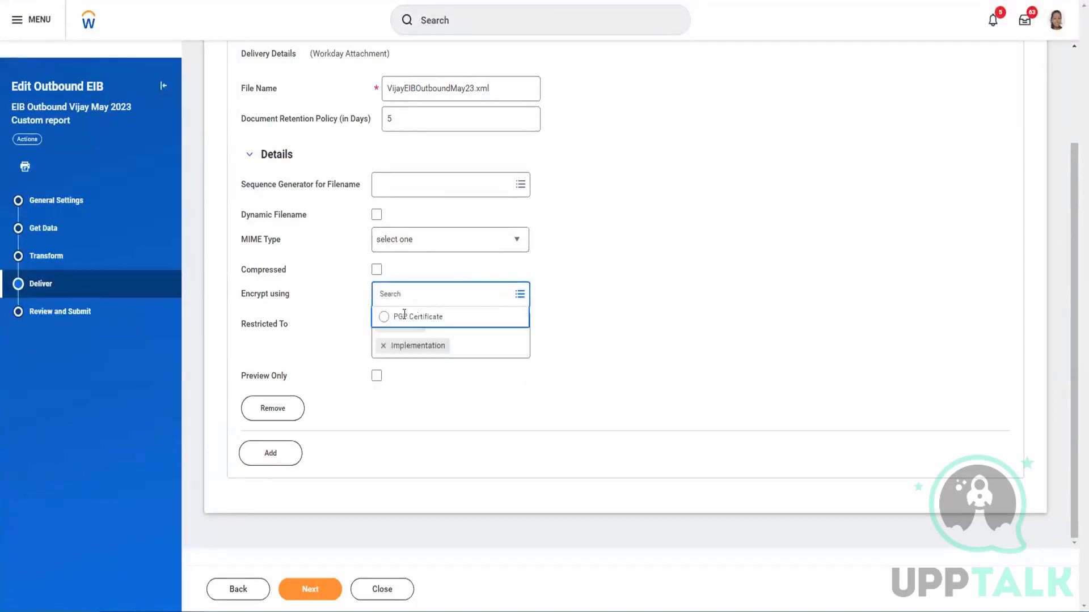
{"action": "left_click", "coordinate": [384, 319]}
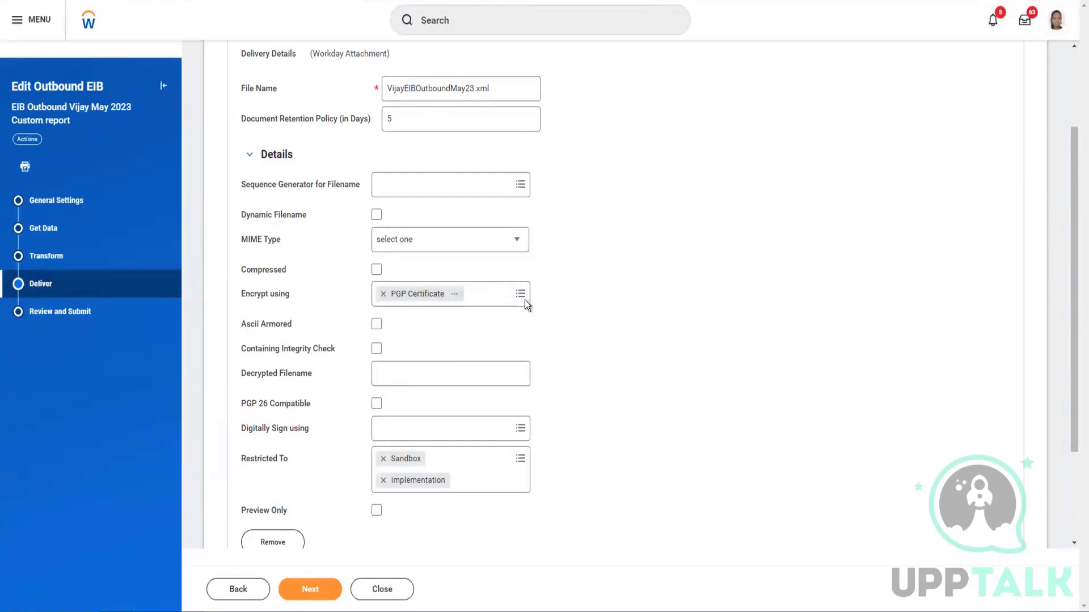
{"action": "left_click", "coordinate": [385, 294]}
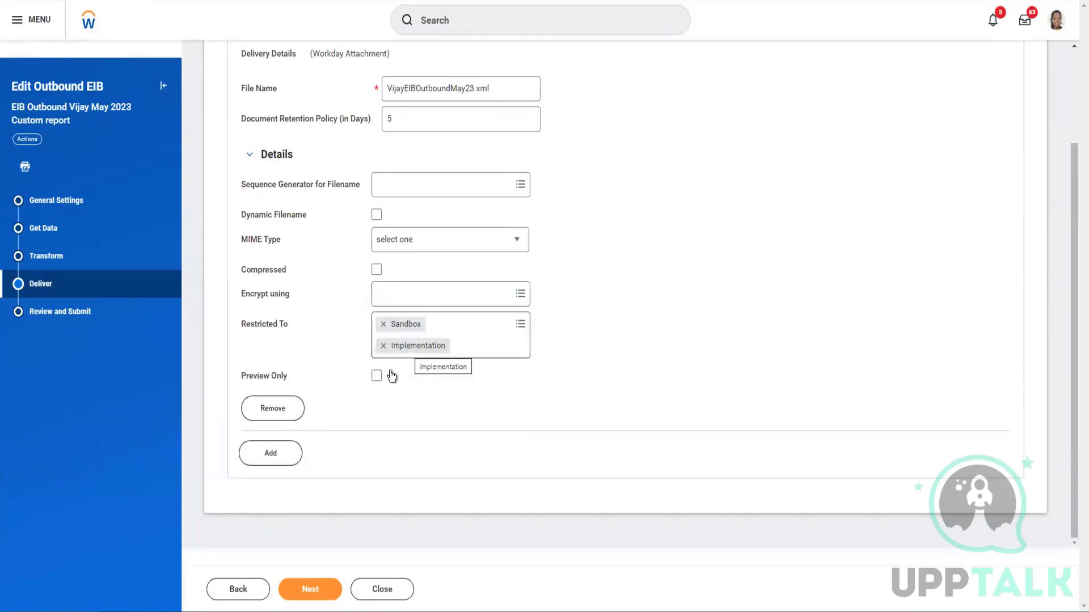
{"action": "scroll", "coordinate": [326, 340], "scroll_direction": "up", "scroll_amount": 3}
{"action": "scroll", "coordinate": [327, 340], "scroll_direction": "down", "scroll_amount": 3}
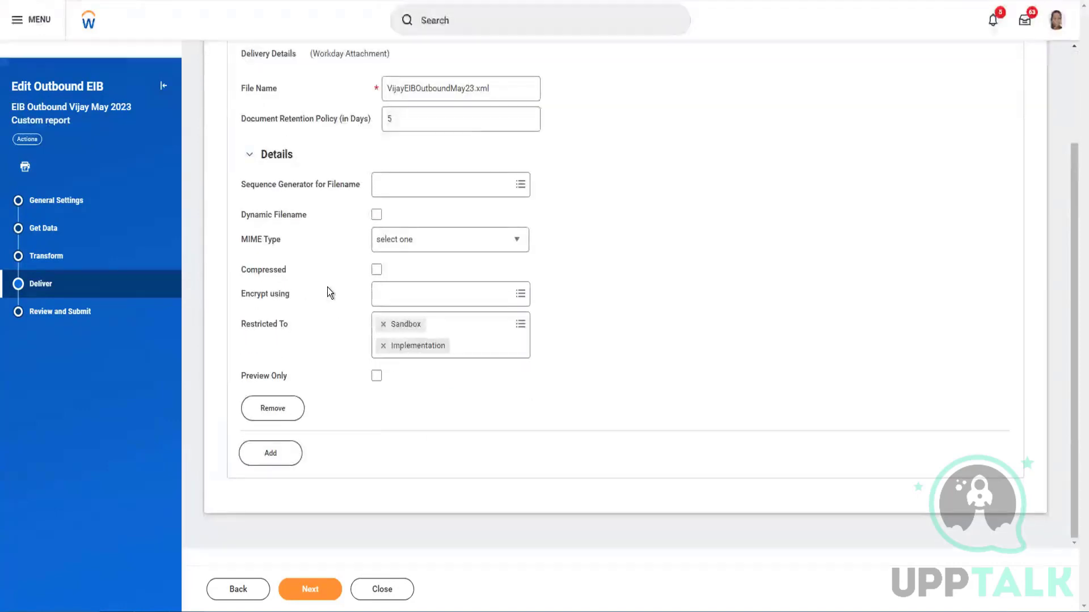
{"action": "scroll", "coordinate": [328, 286], "scroll_direction": "up", "scroll_amount": 3}
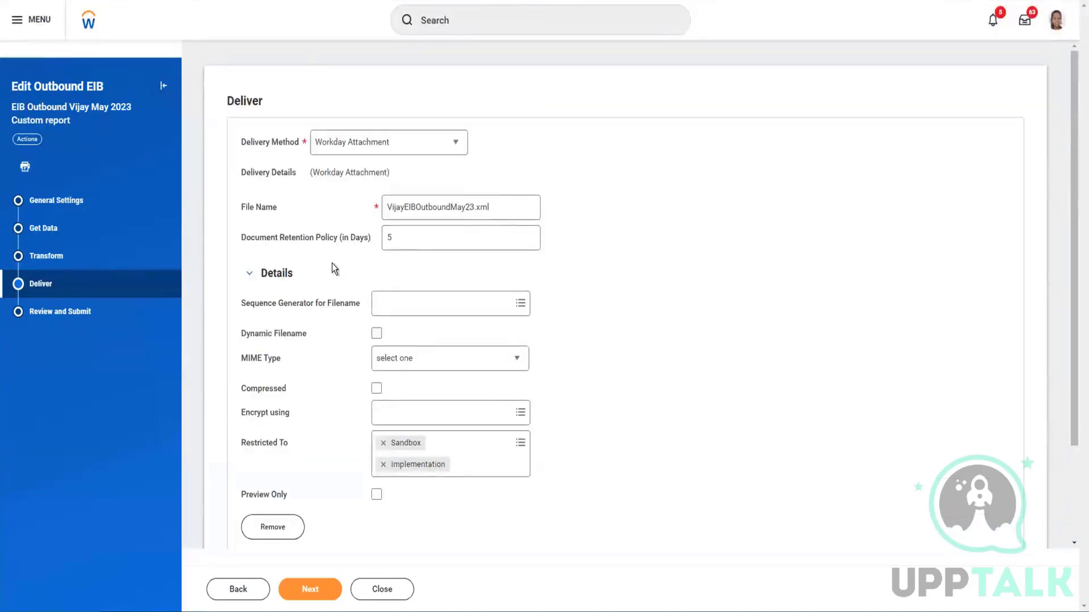
{"action": "scroll", "coordinate": [332, 263], "scroll_direction": "down", "scroll_amount": 3}
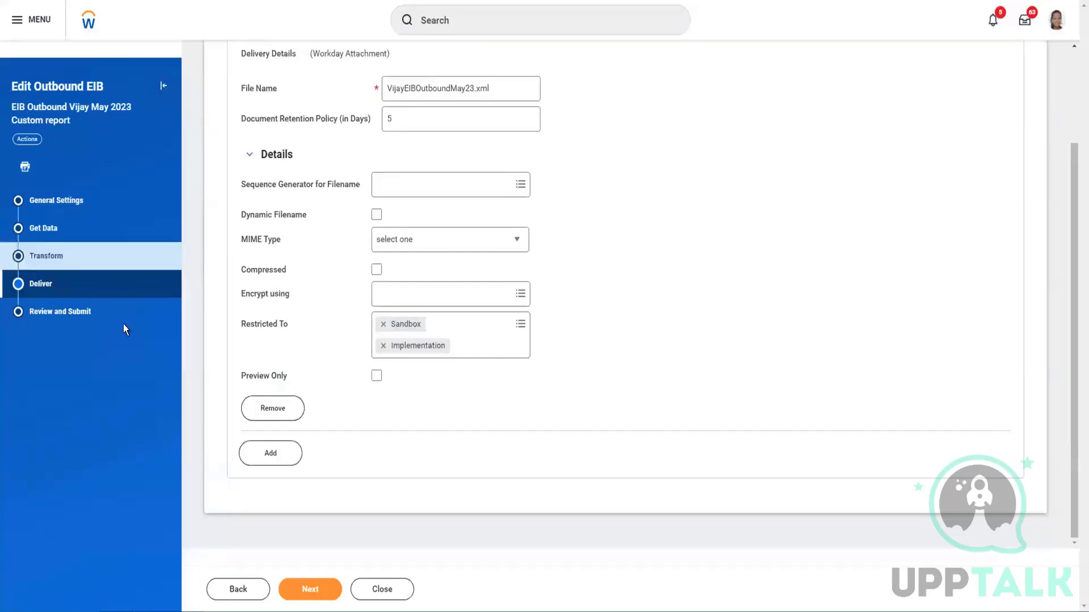
{"action": "left_click", "coordinate": [109, 320]}
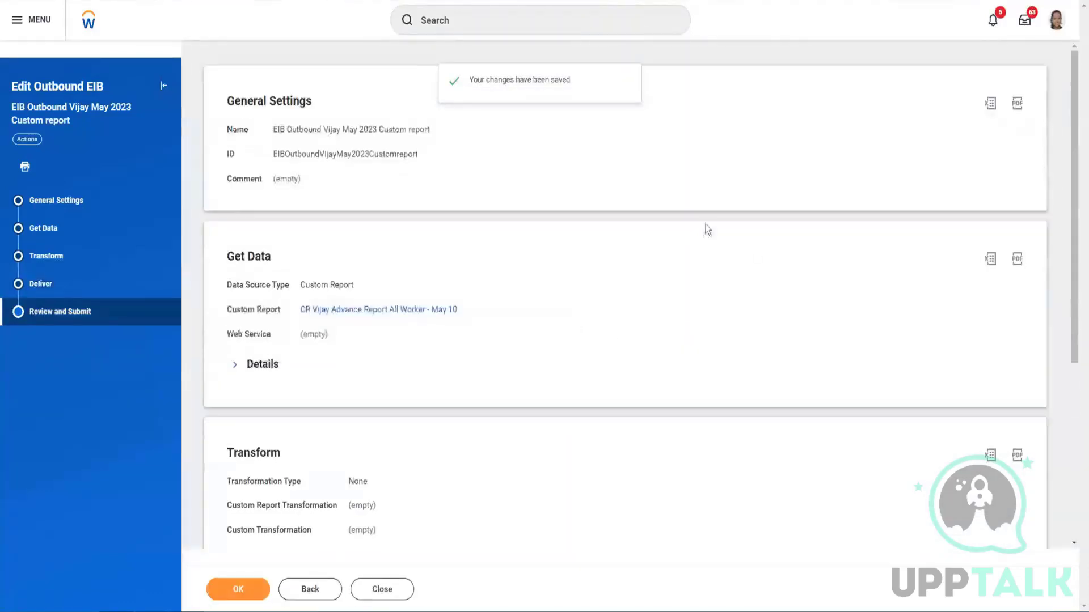
Check the Deliver card and submit the edited EIB with OK
{"action": "scroll", "coordinate": [459, 342], "scroll_direction": "down", "scroll_amount": 5}
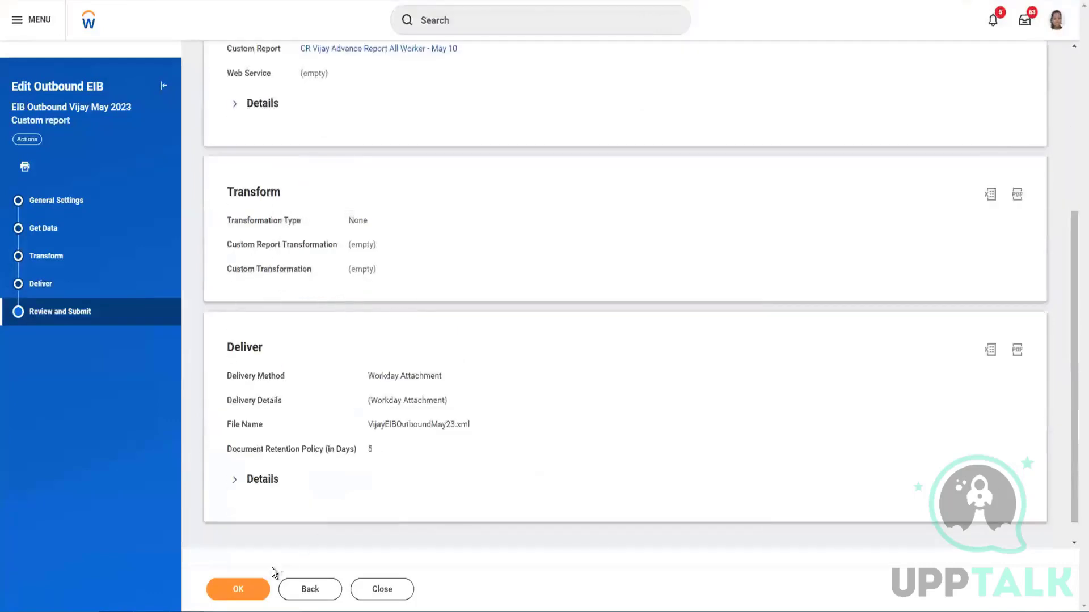
{"action": "left_click", "coordinate": [240, 586]}
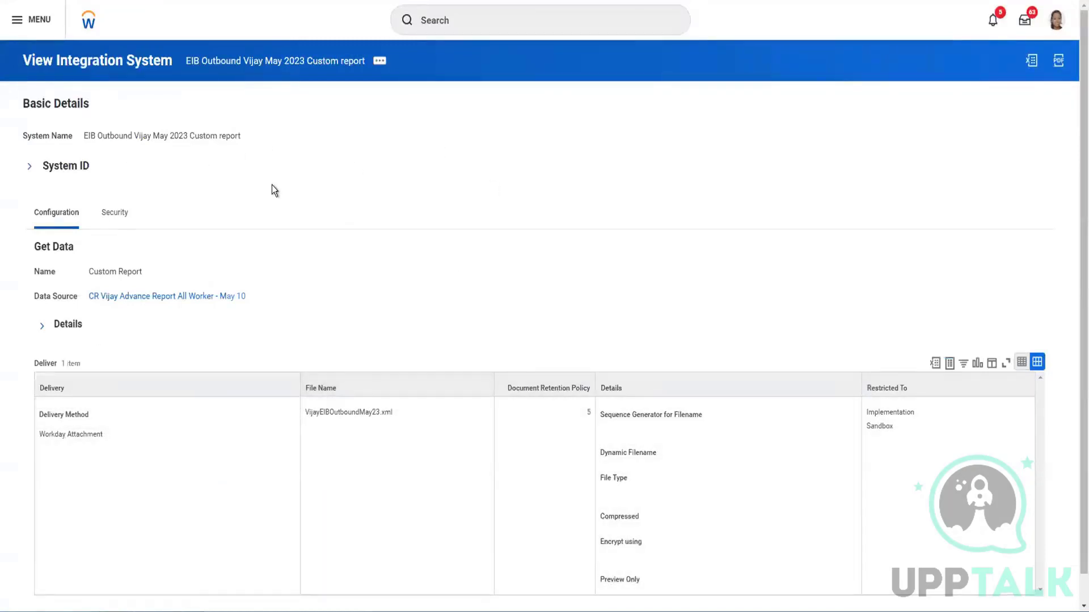
Open the EIB's Launch / Schedule Integration dialog from Related Actions, with Run Frequency at Run Now
{"action": "scroll", "coordinate": [271, 185], "scroll_direction": "down", "scroll_amount": 1}
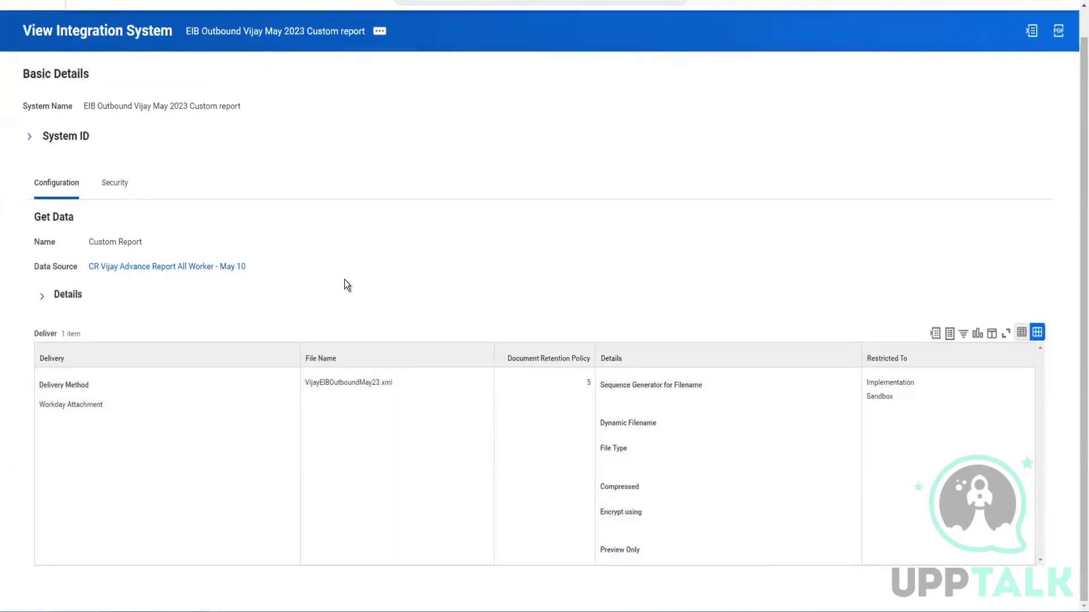
{"action": "scroll", "coordinate": [344, 279], "scroll_direction": "up", "scroll_amount": 1}
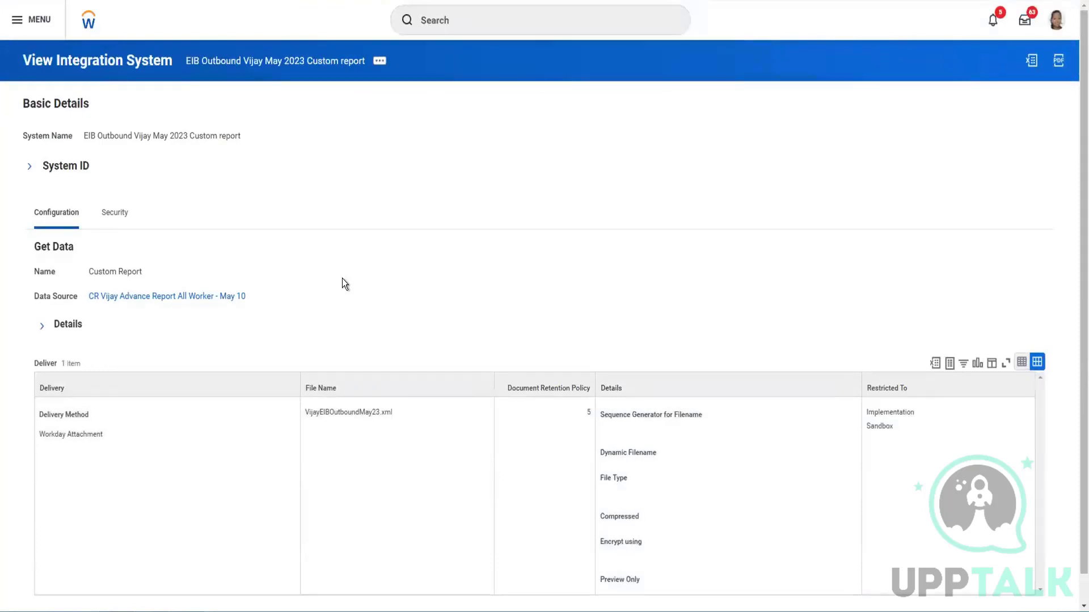
{"action": "left_click", "coordinate": [379, 61]}
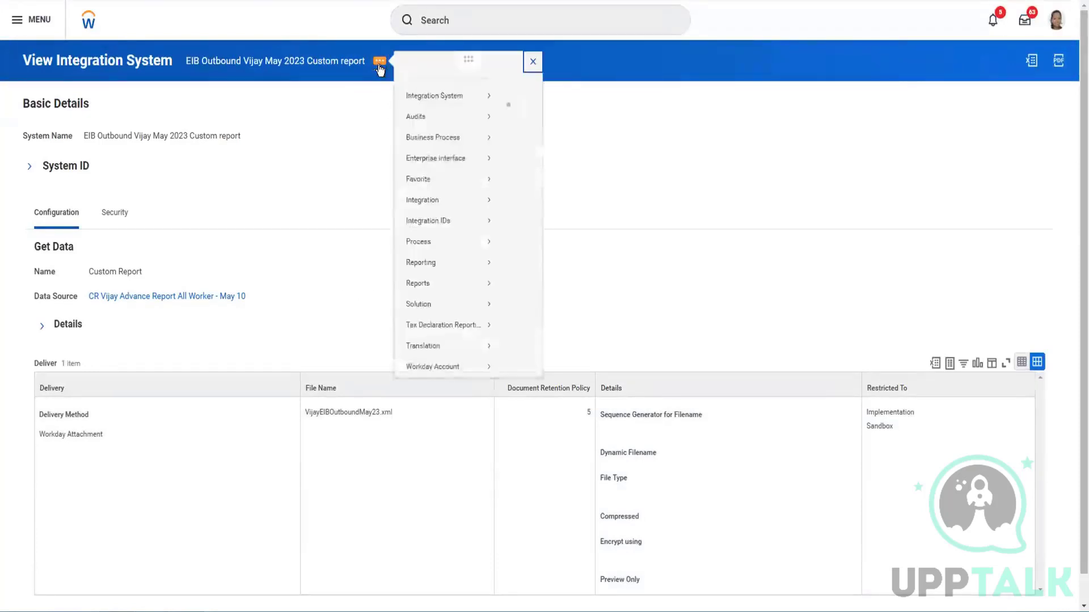
{"action": "mouse_move", "coordinate": [437, 105]}
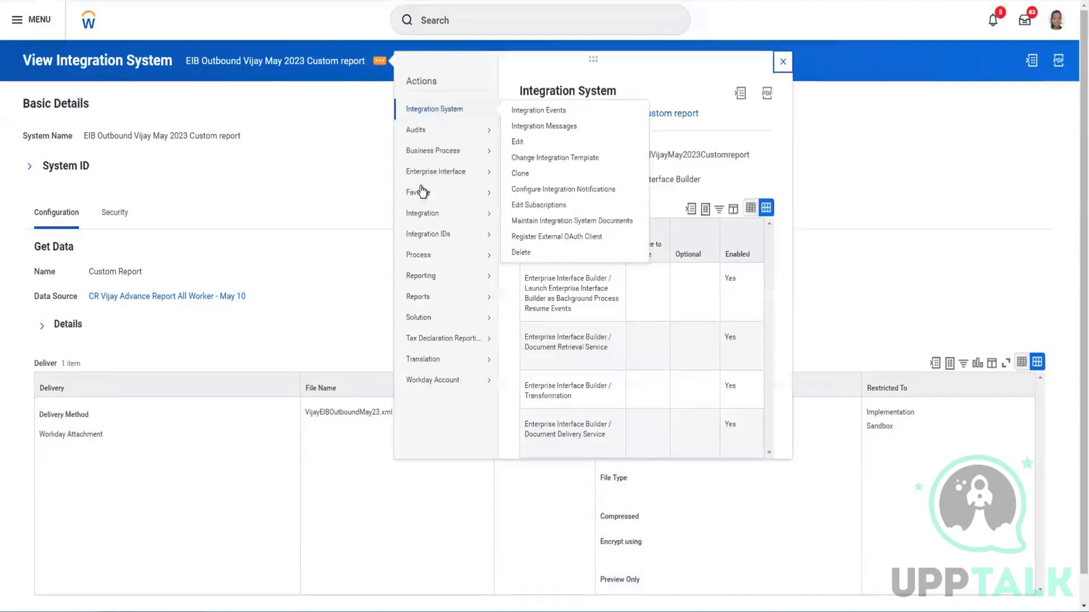
{"action": "mouse_move", "coordinate": [429, 221]}
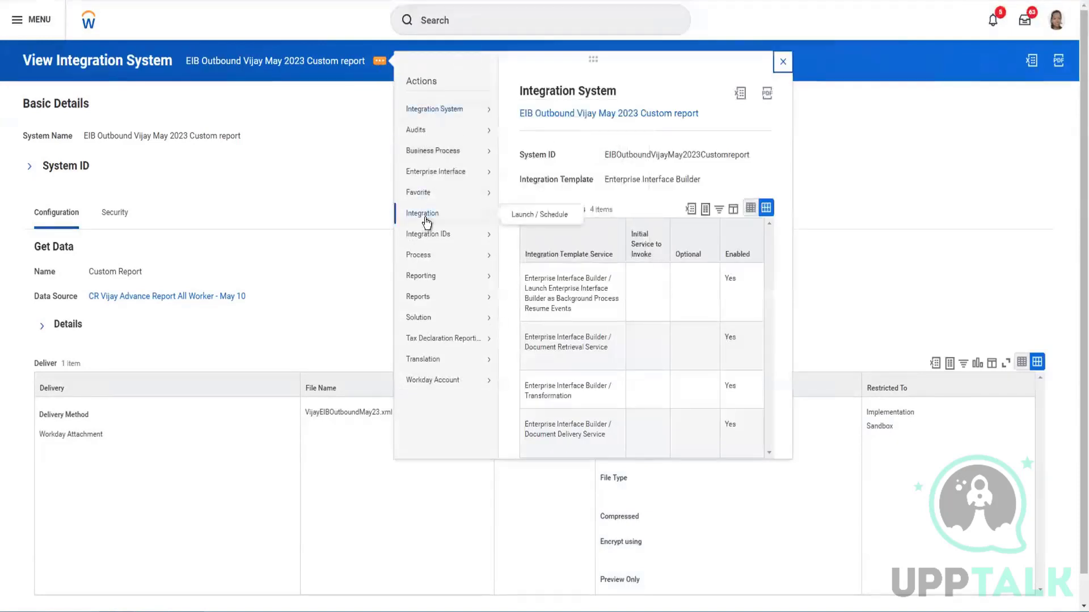
{"action": "left_click", "coordinate": [539, 213]}
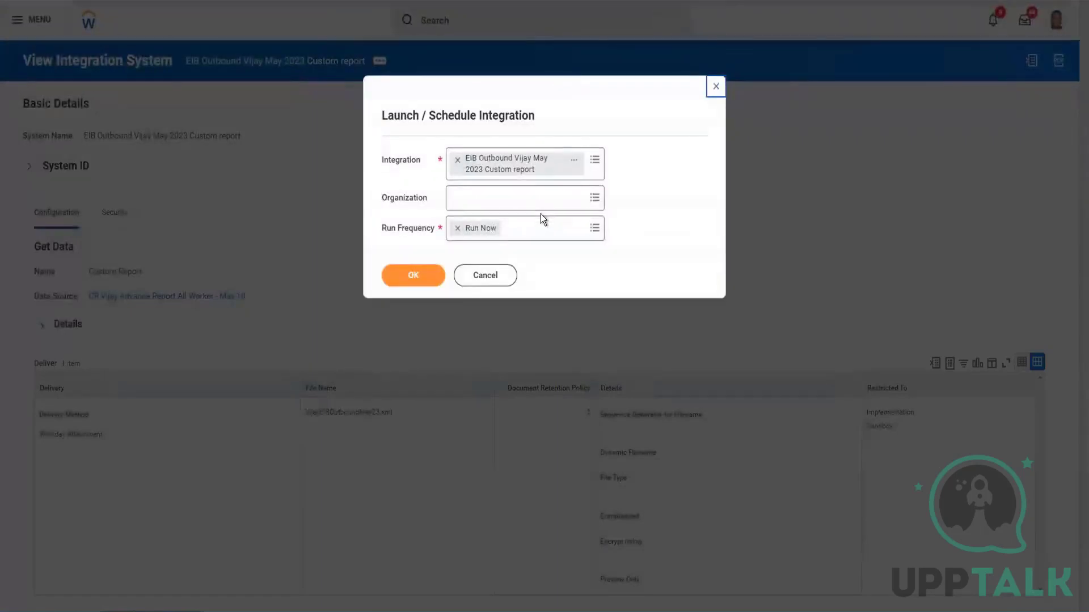
Confirm Run Now to reach the Schedule an Integration page with File Name and Document Retention Policy criteria
{"action": "left_click", "coordinate": [408, 278]}
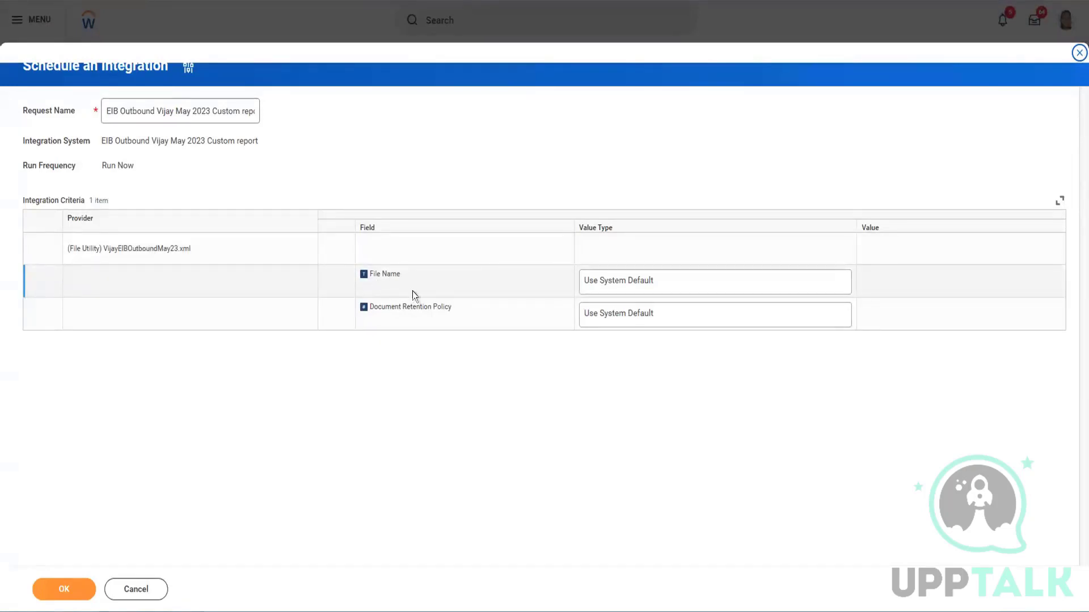
Set File Name's Value Type to Determine Value at Runtime using Next Sequence for Integration File Utility
{"action": "left_click", "coordinate": [647, 284]}
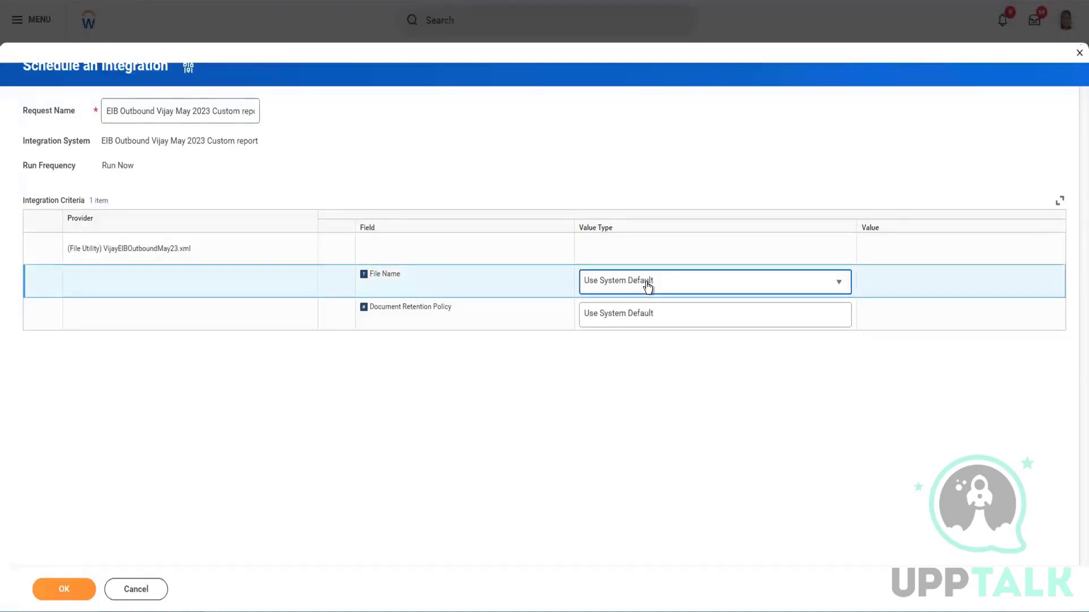
{"action": "left_click", "coordinate": [647, 286]}
{"action": "left_click", "coordinate": [643, 288]}
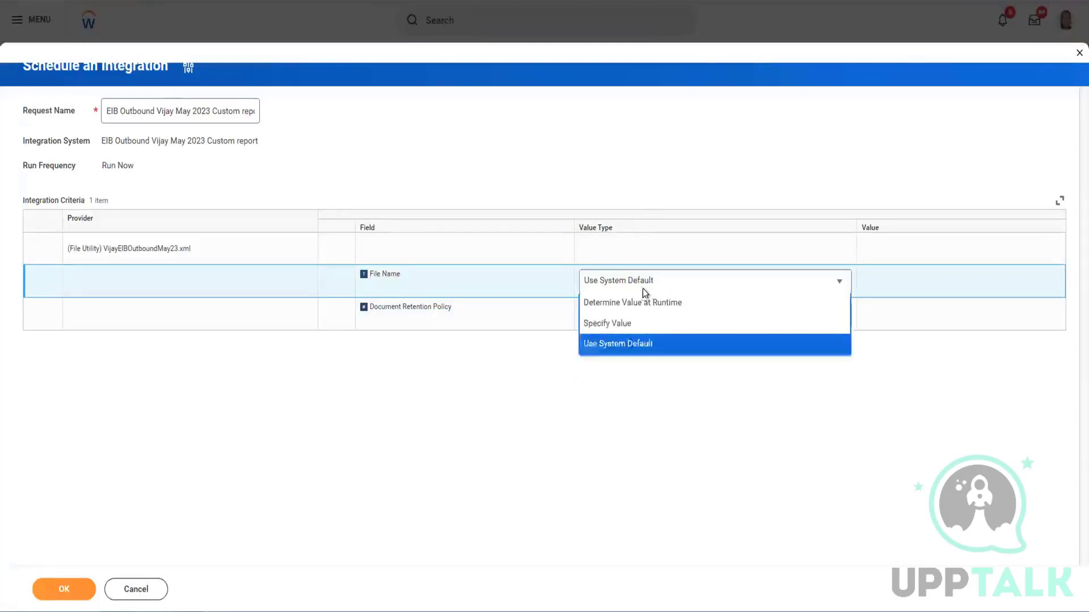
{"action": "left_click", "coordinate": [713, 291]}
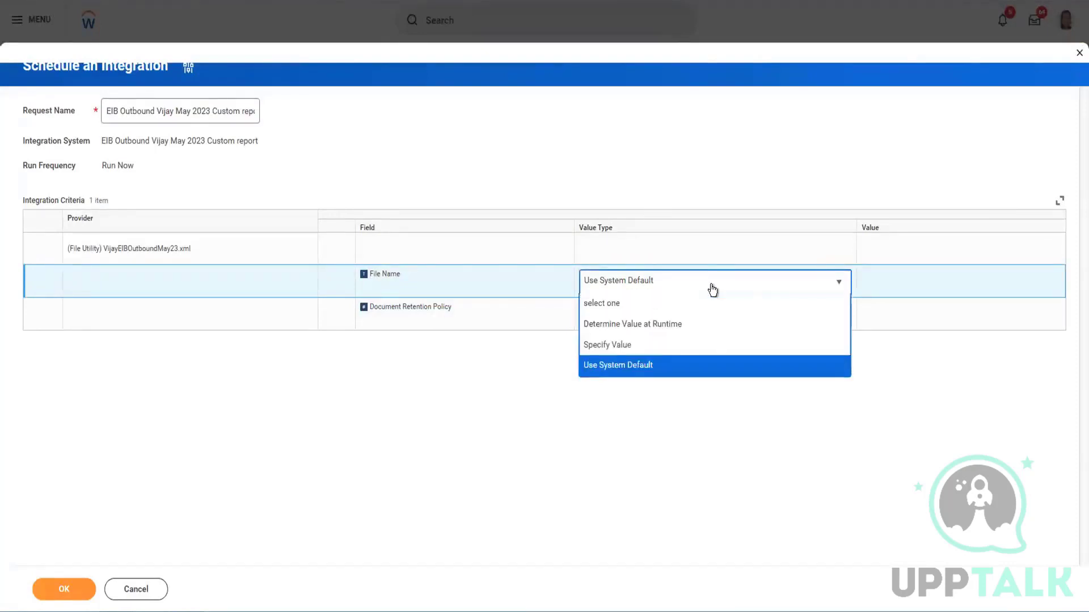
{"action": "left_click", "coordinate": [627, 345]}
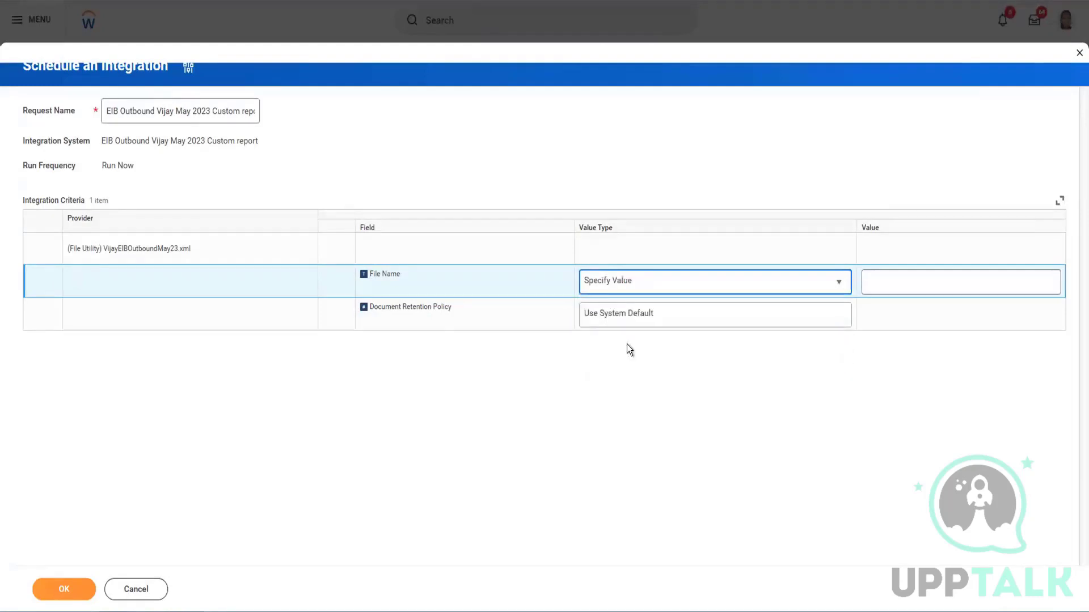
{"action": "left_click", "coordinate": [891, 286]}
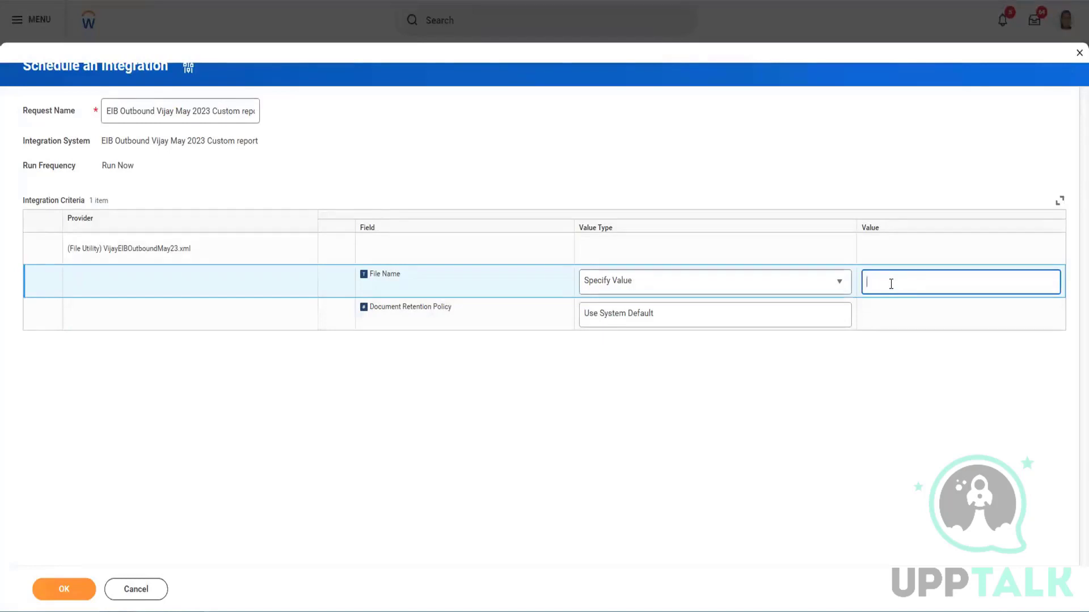
{"action": "left_click", "coordinate": [685, 290]}
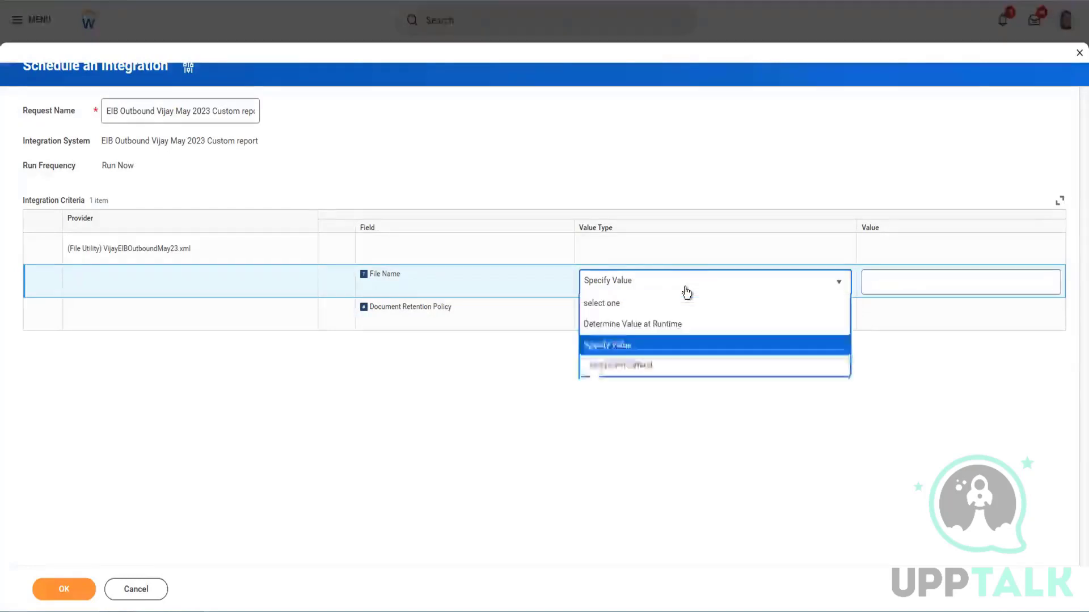
{"action": "left_click", "coordinate": [624, 324]}
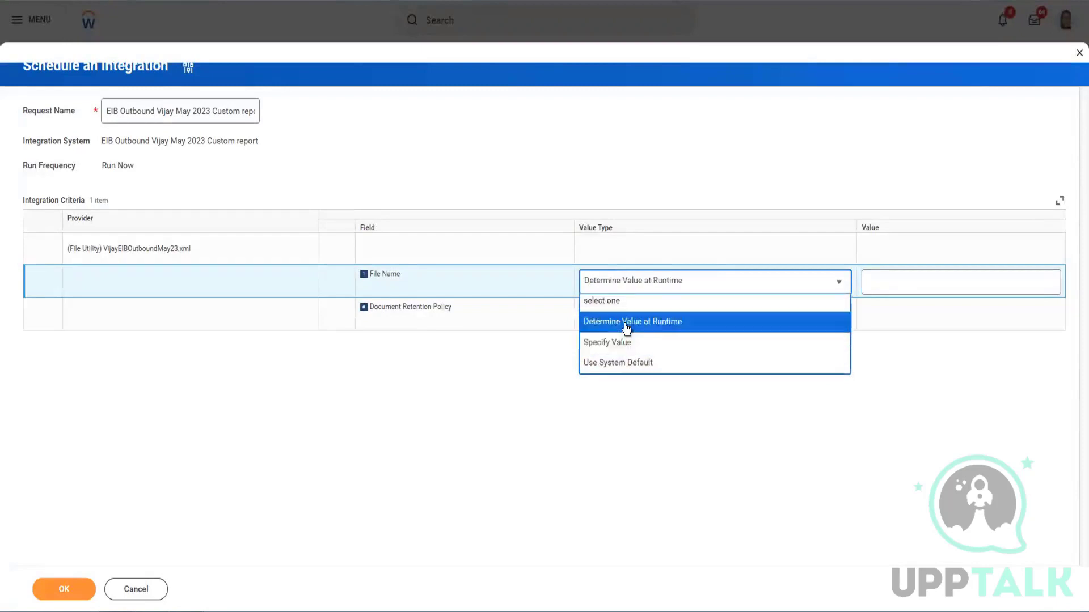
{"action": "left_click", "coordinate": [915, 285]}
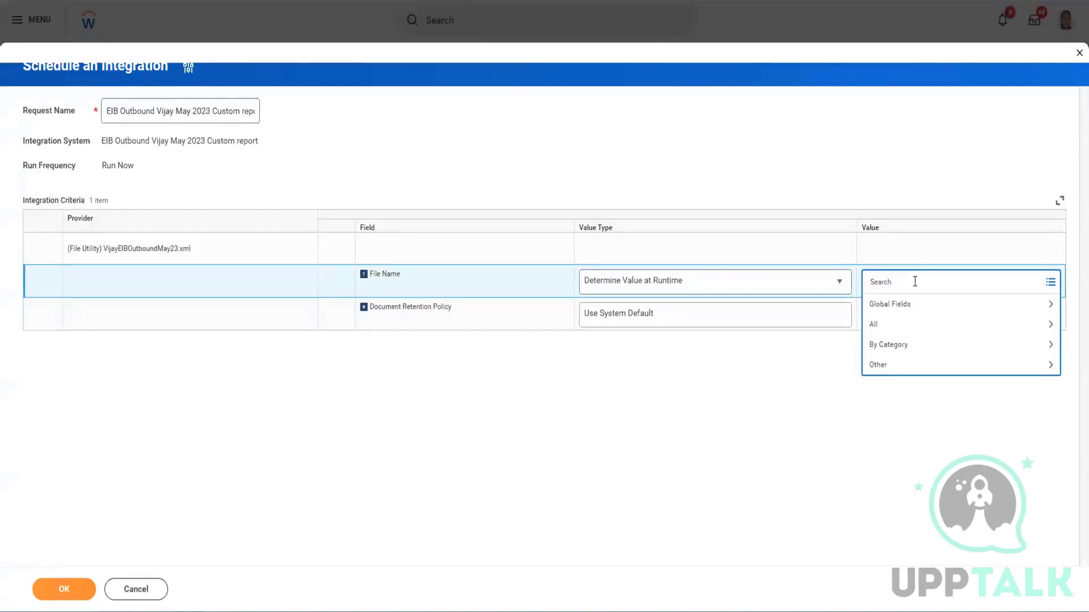
{"action": "type", "text": "next"}
{"action": "key", "text": "Return"}
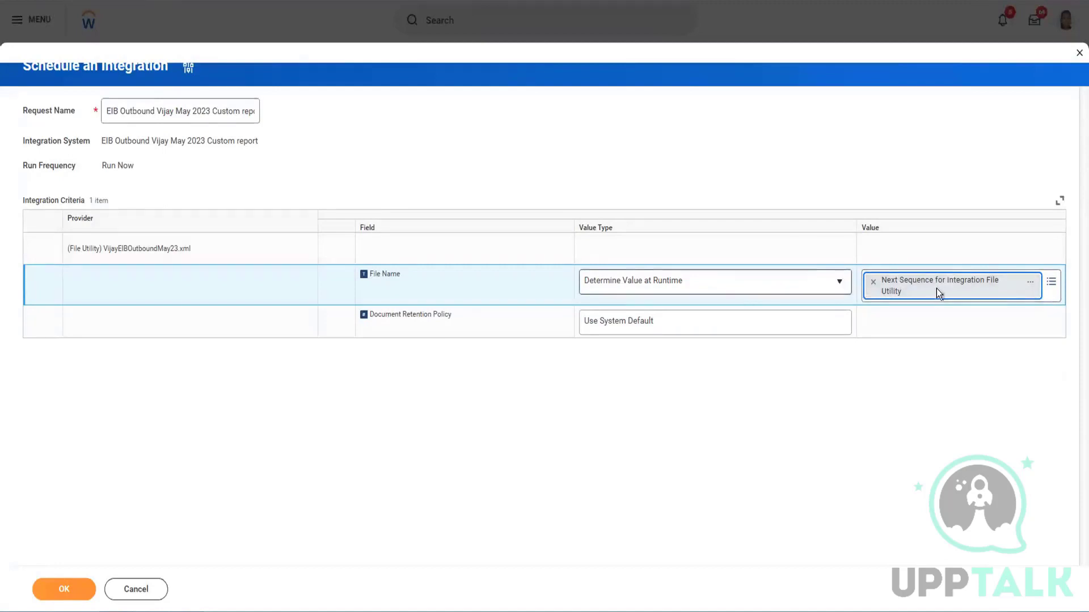
Review the Next Sequence field's details, then revert File Name to the system default
{"action": "left_click", "coordinate": [1032, 285]}
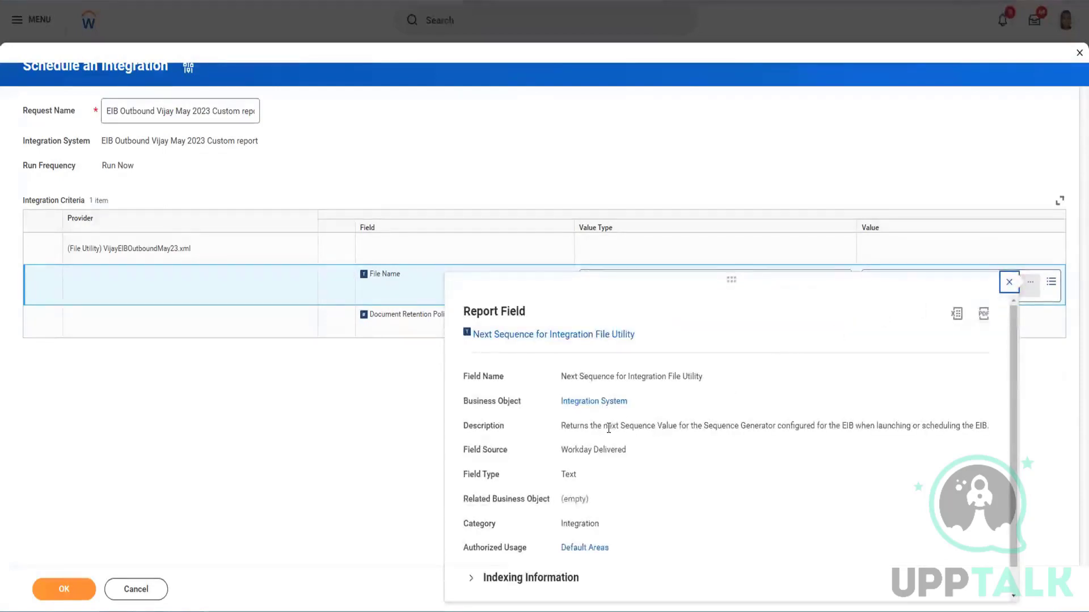
{"action": "left_click_drag", "start_coordinate": [608, 426], "coordinate": [953, 426]}
{"action": "left_click", "coordinate": [1009, 284]}
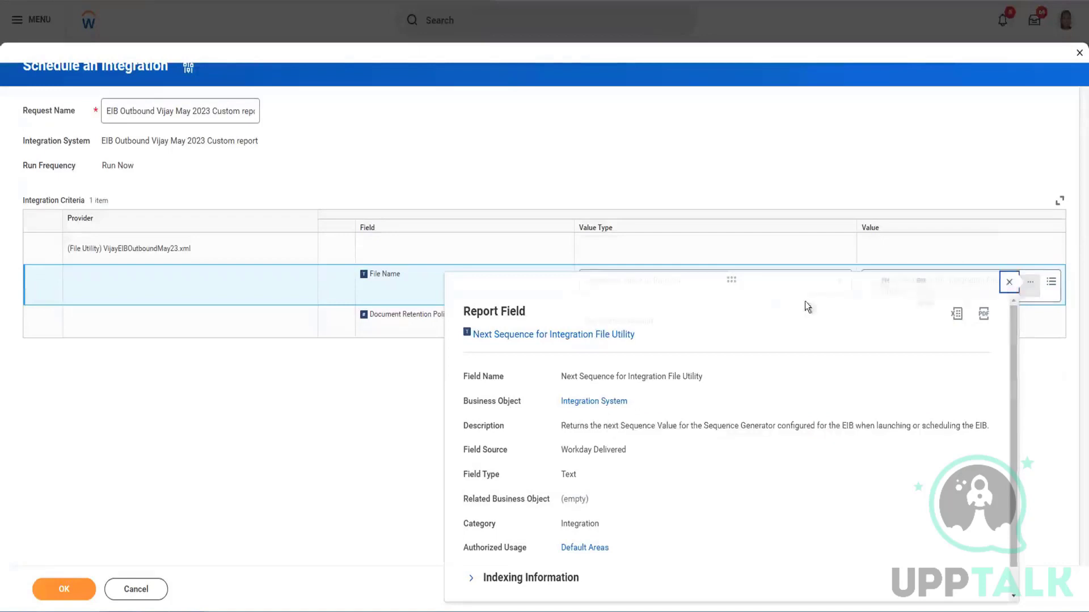
{"action": "left_click", "coordinate": [819, 286]}
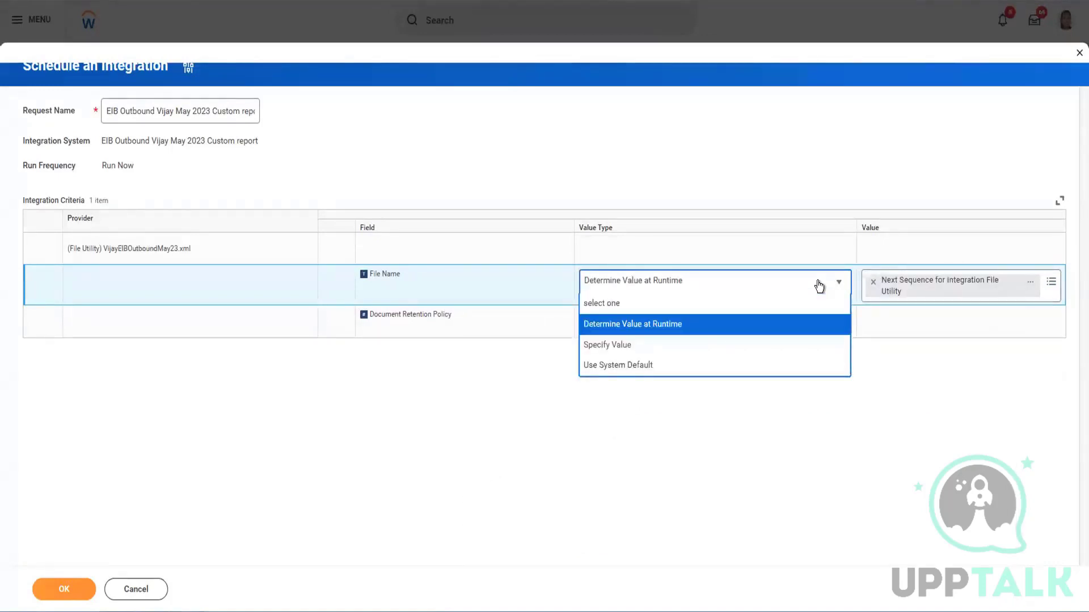
{"action": "left_click", "coordinate": [623, 367]}
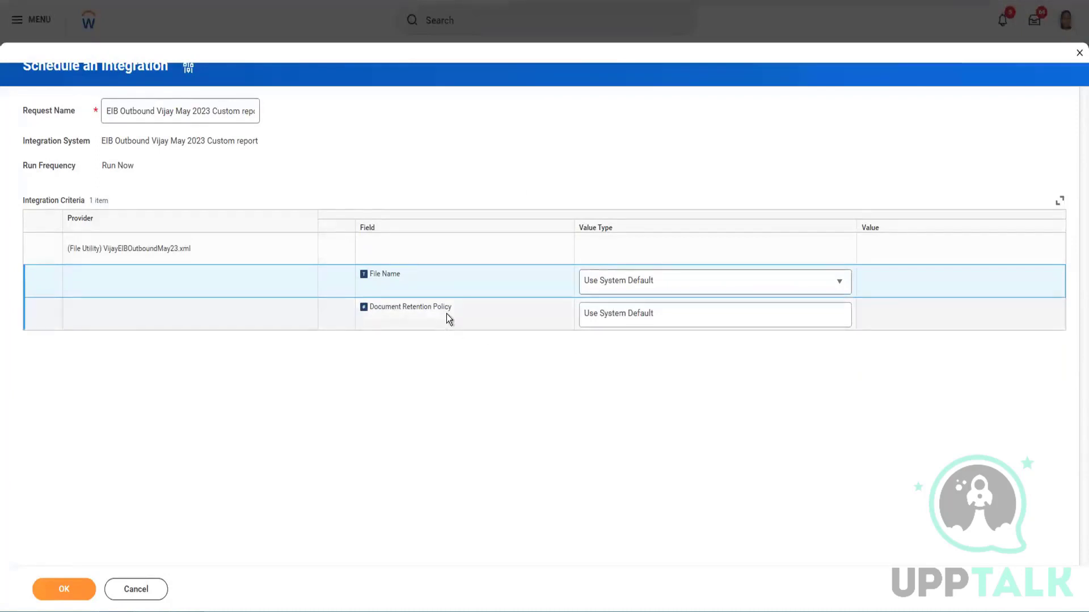
Keep Document Retention Policy at Use System Default and submit the integration run
{"action": "left_click", "coordinate": [670, 319]}
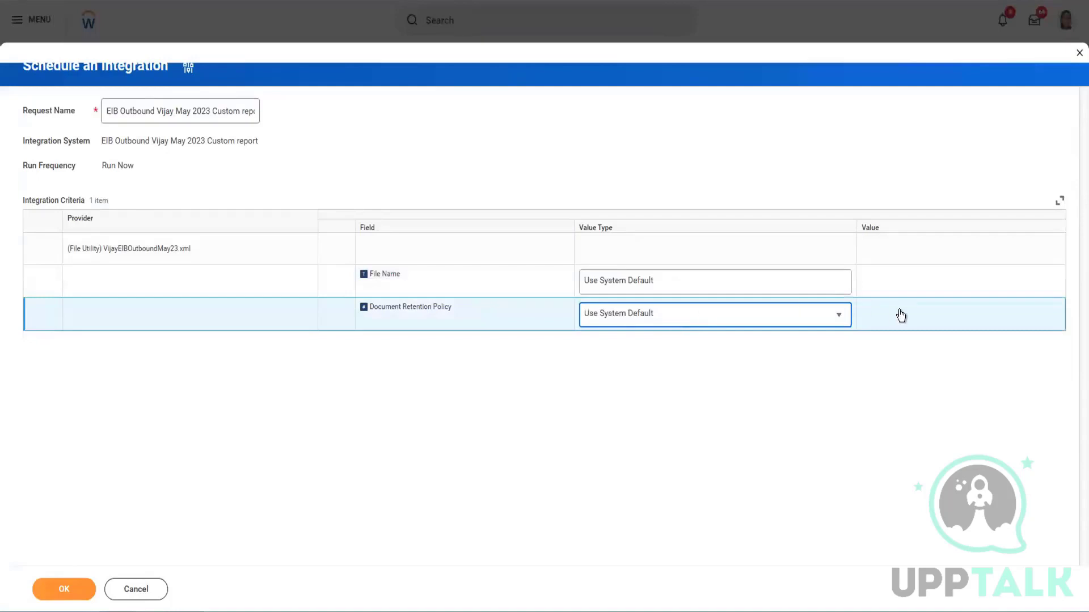
{"action": "left_click", "coordinate": [790, 313]}
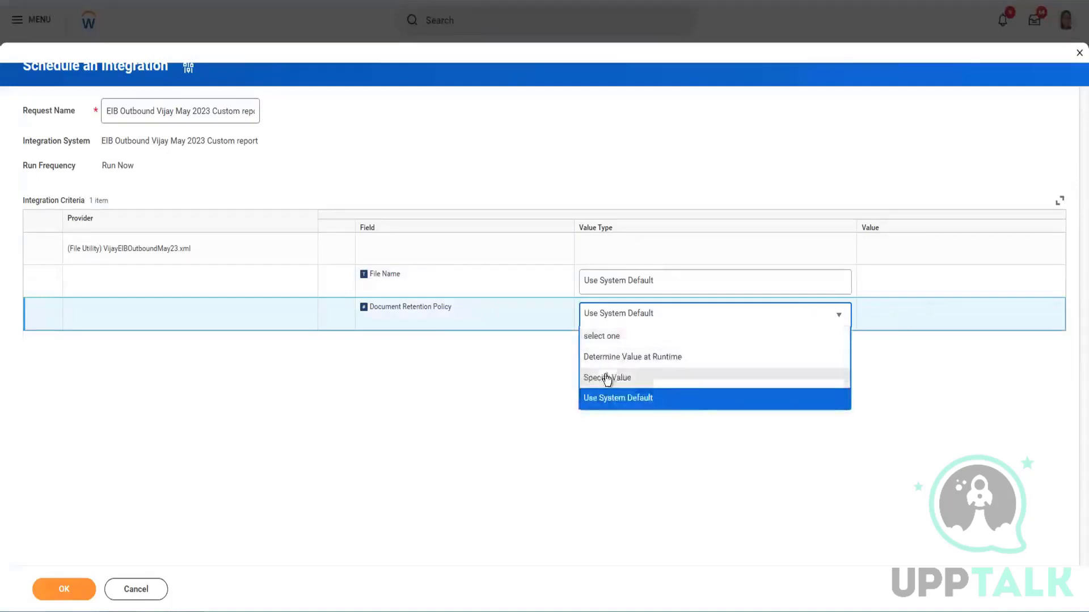
{"action": "left_click", "coordinate": [497, 348]}
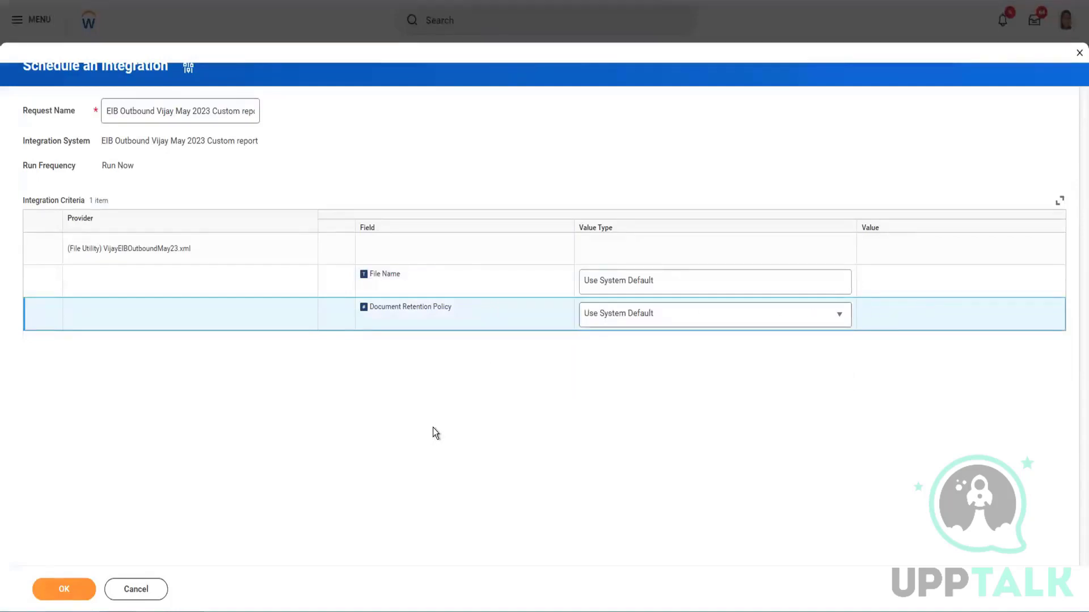
{"action": "left_click", "coordinate": [64, 588]}
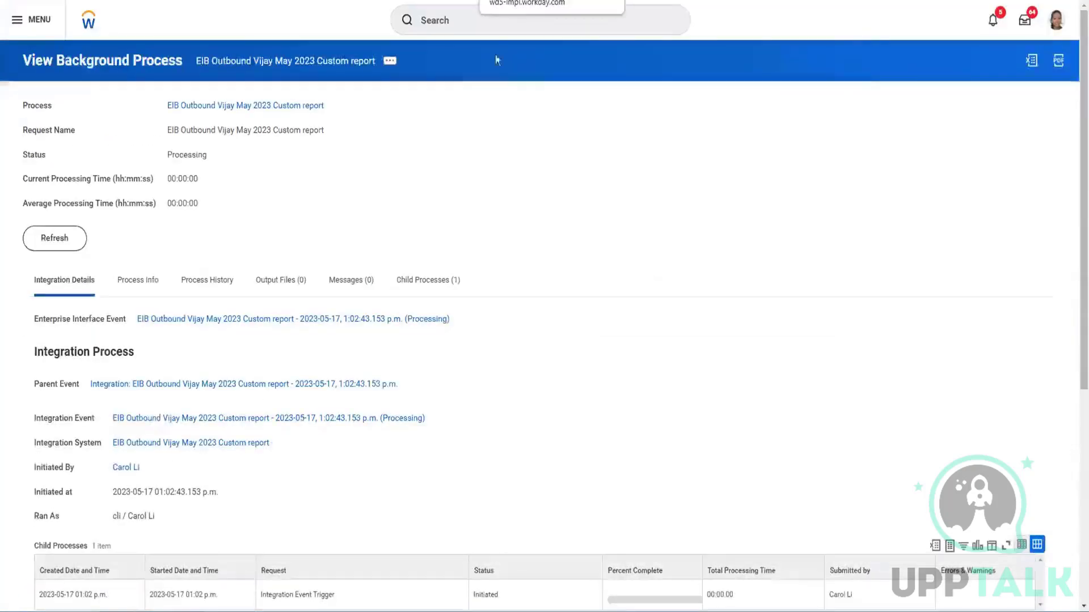
Refresh the run to Completed, check its single XML output file, and return to Integration Details
{"action": "left_click", "coordinate": [63, 242]}
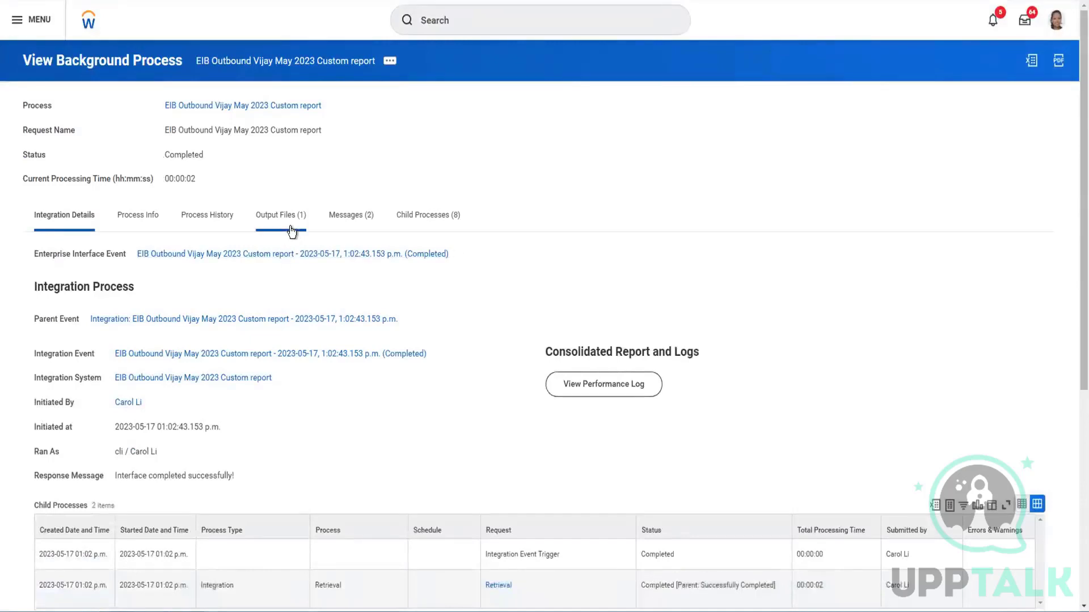
{"action": "left_click", "coordinate": [276, 222]}
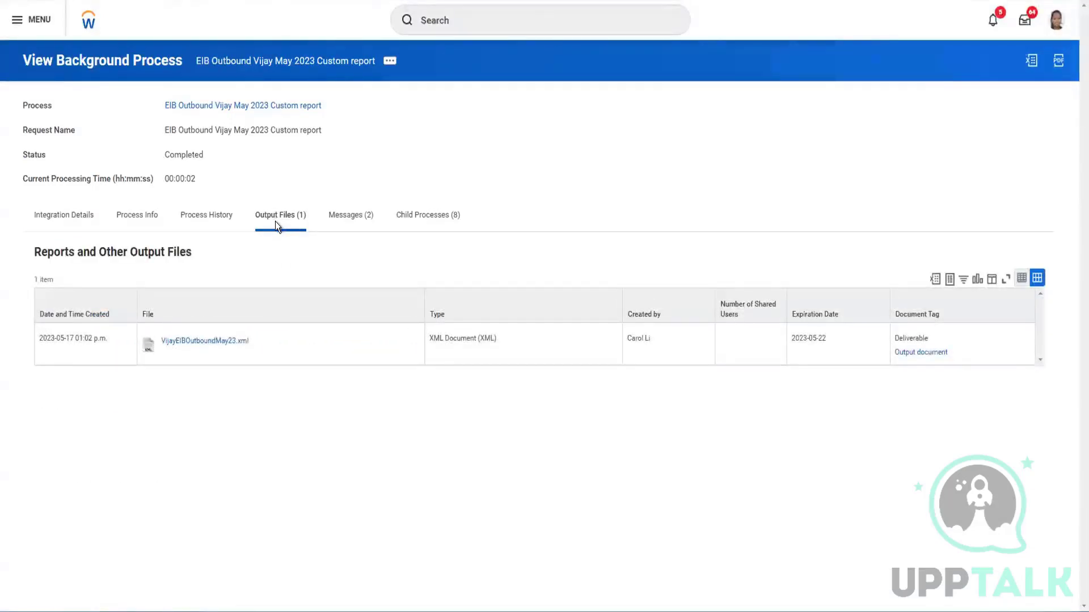
{"action": "left_click", "coordinate": [69, 216]}
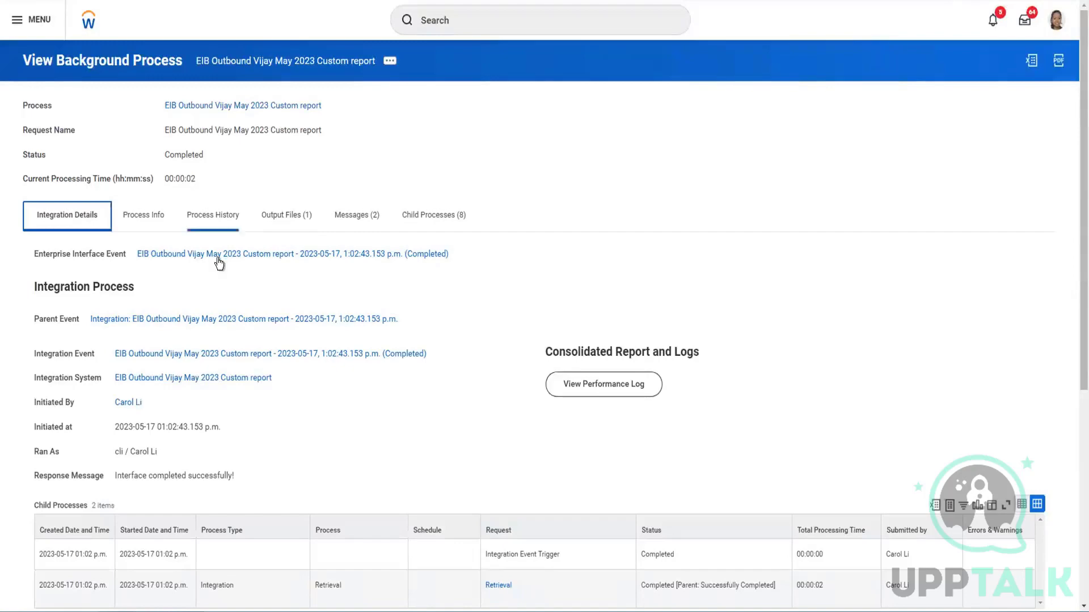
{"action": "scroll", "coordinate": [230, 290], "scroll_direction": "down", "scroll_amount": 2}
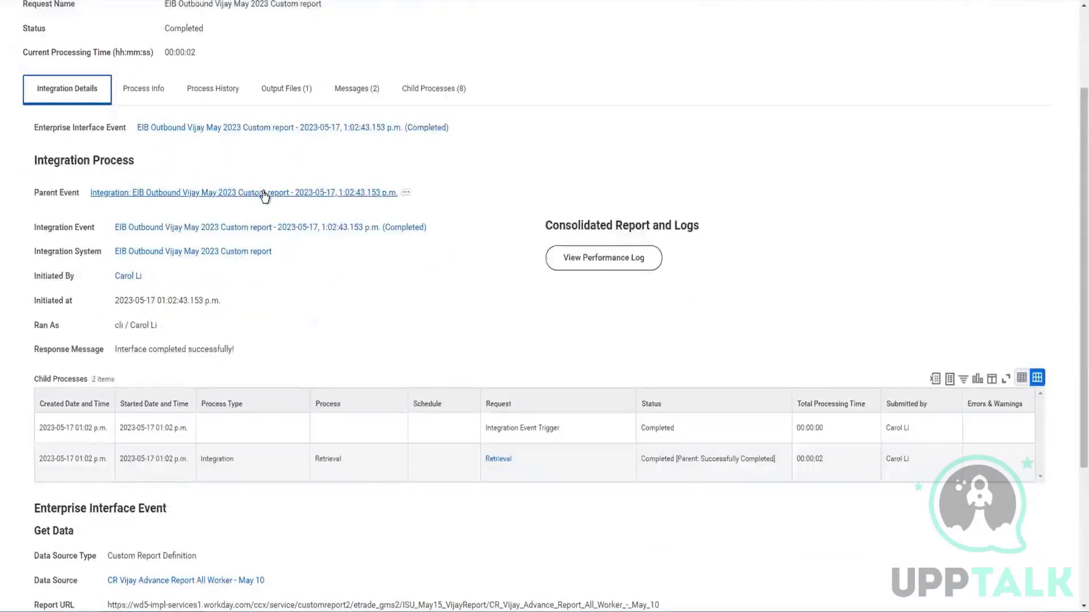
{"action": "scroll", "coordinate": [264, 196], "scroll_direction": "up", "scroll_amount": 2}
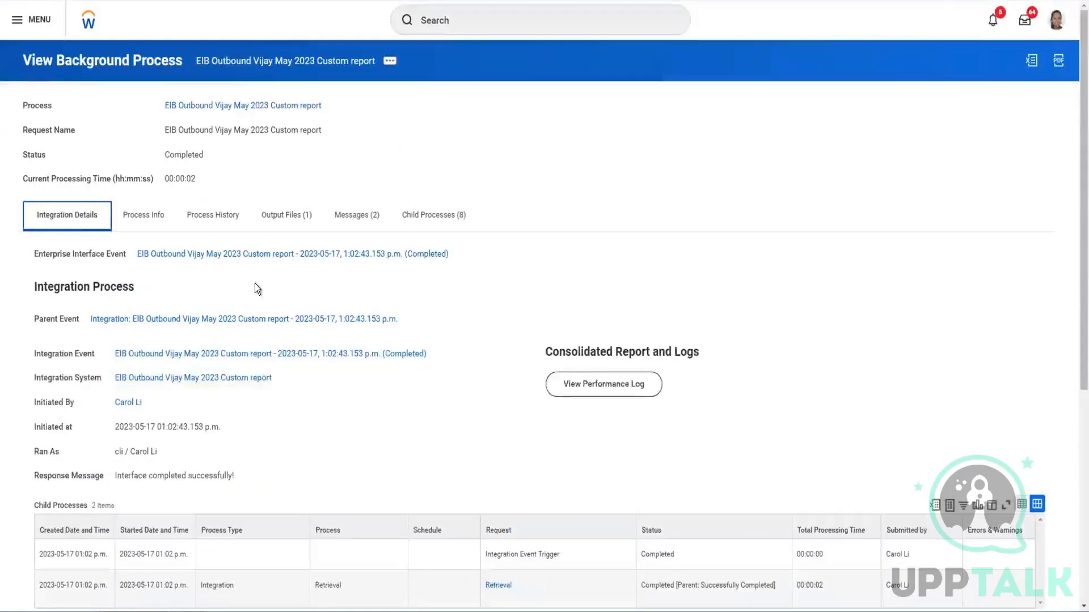
{"action": "scroll", "coordinate": [254, 288], "scroll_direction": "down", "scroll_amount": 2}
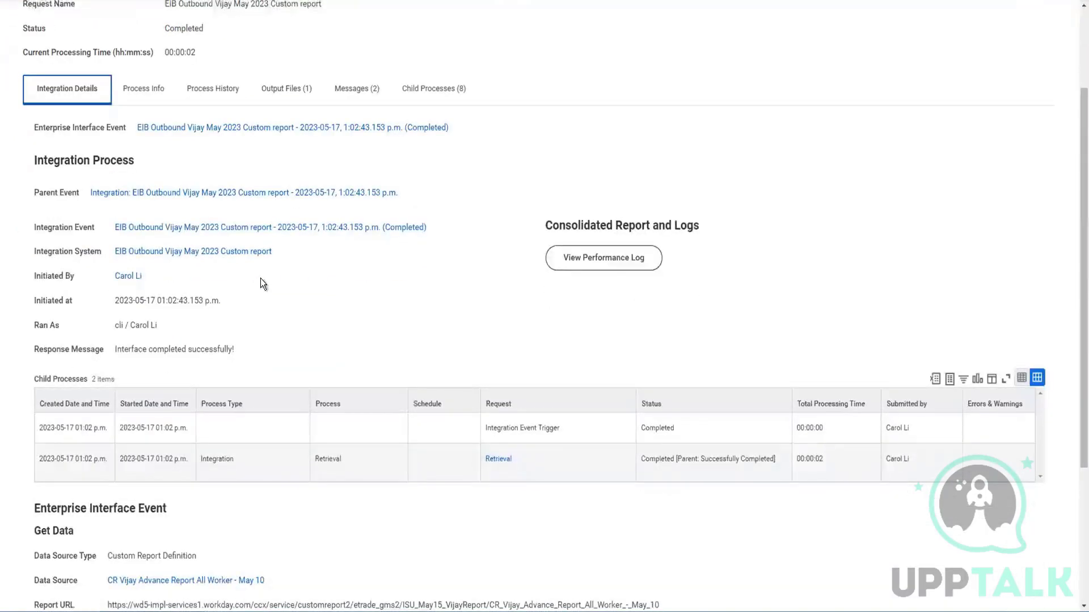
{"action": "scroll", "coordinate": [161, 313], "scroll_direction": "down", "scroll_amount": 4}
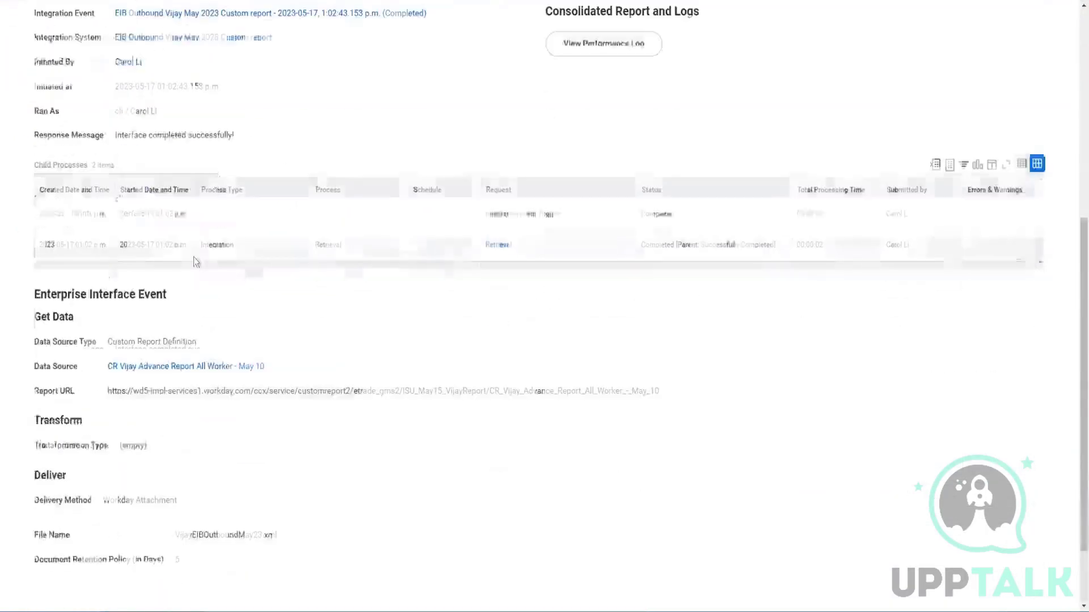
{"action": "scroll", "coordinate": [209, 331], "scroll_direction": "up", "scroll_amount": 6}
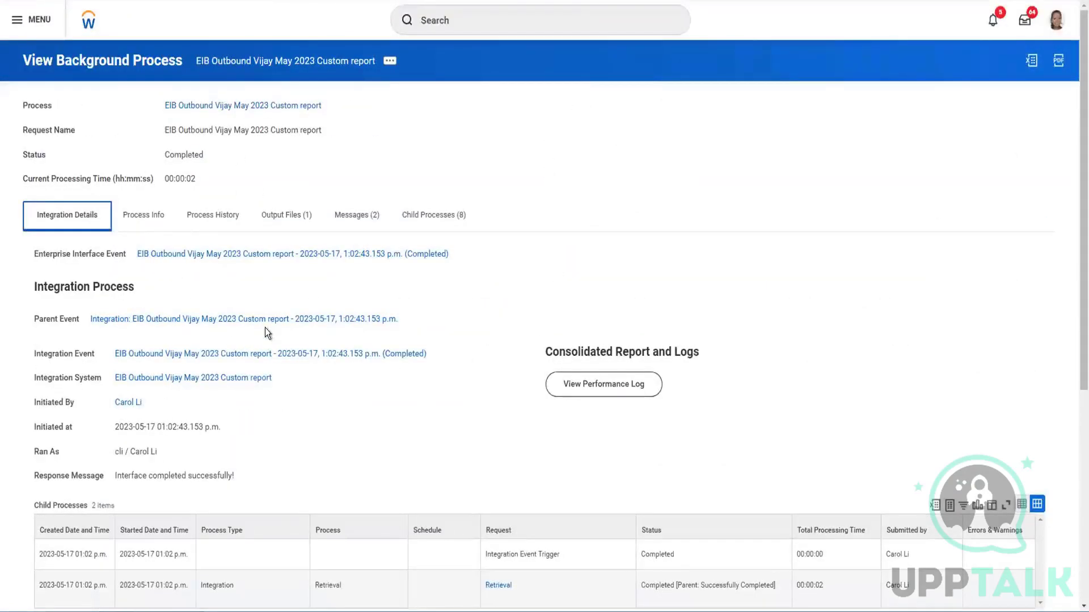
{"action": "scroll", "coordinate": [198, 258], "scroll_direction": "down", "scroll_amount": 2}
{"action": "scroll", "coordinate": [199, 258], "scroll_direction": "down", "scroll_amount": 2}
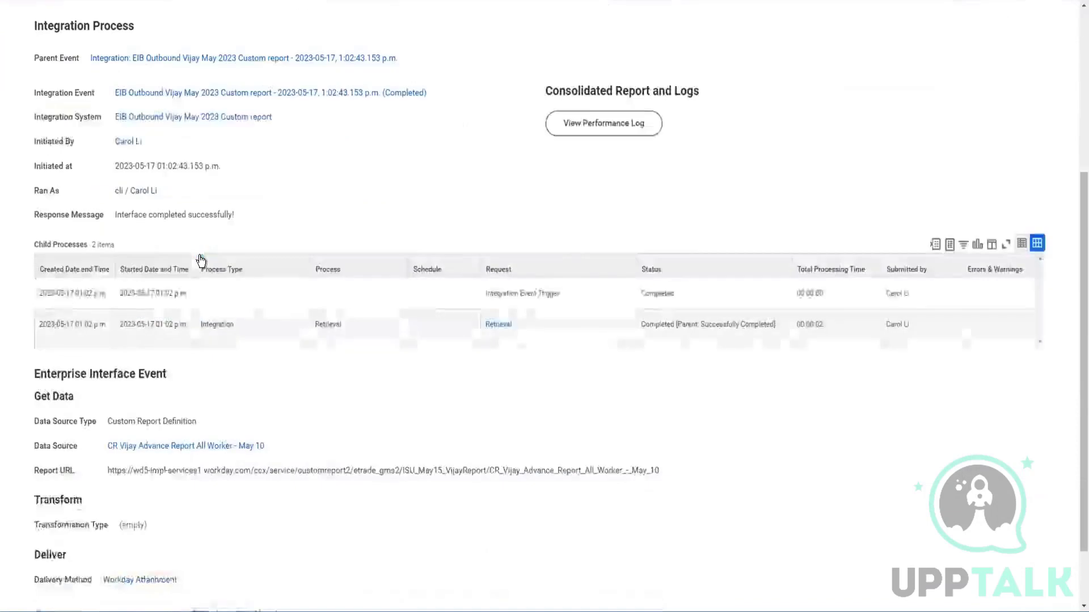
{"action": "scroll", "coordinate": [195, 230], "scroll_direction": "up", "scroll_amount": 5}
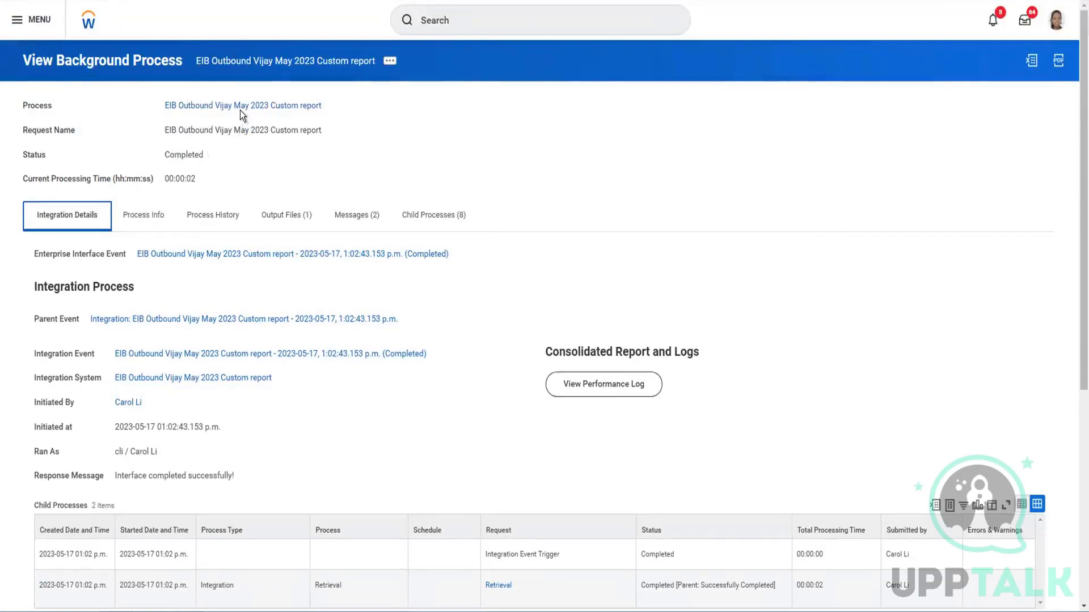
{"action": "scroll", "coordinate": [250, 187], "scroll_direction": "down", "scroll_amount": 2}
{"action": "scroll", "coordinate": [252, 190], "scroll_direction": "down", "scroll_amount": 2}
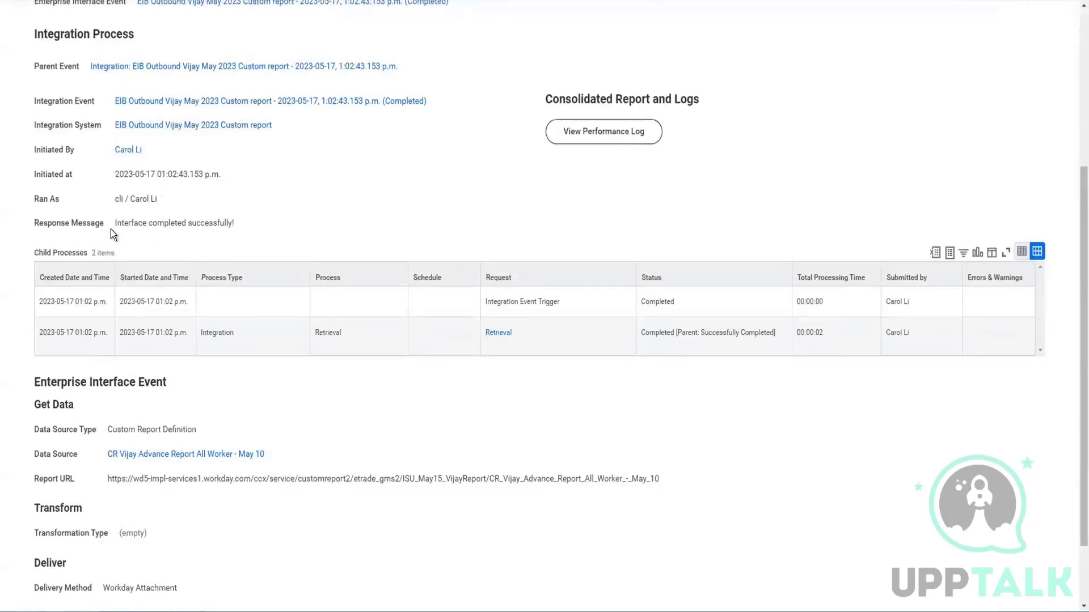
{"action": "scroll", "coordinate": [232, 233], "scroll_direction": "down", "scroll_amount": 1}
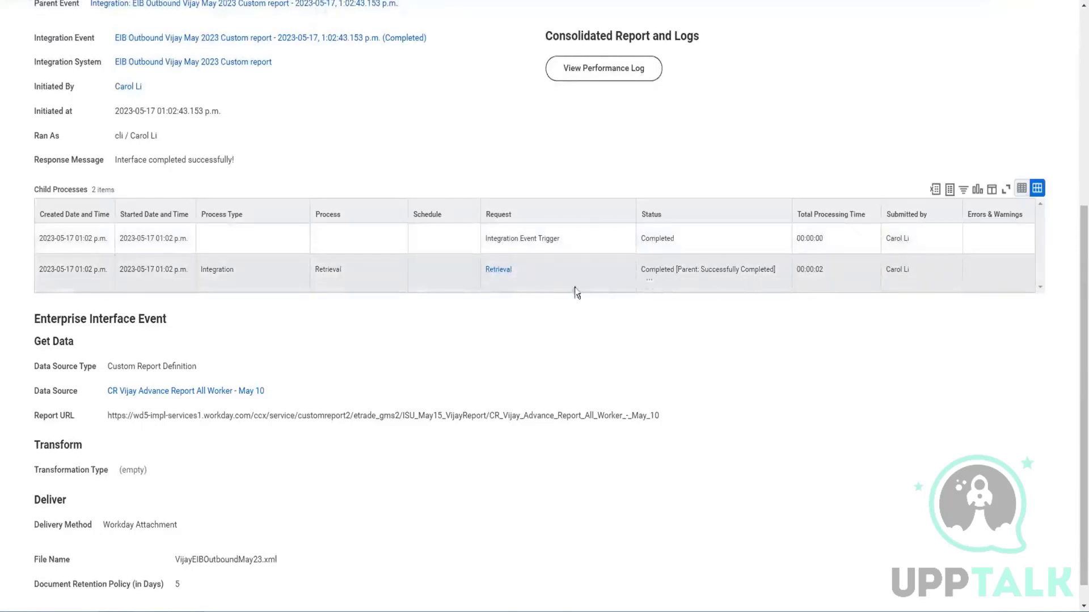
{"action": "scroll", "coordinate": [440, 307], "scroll_direction": "down", "scroll_amount": 1}
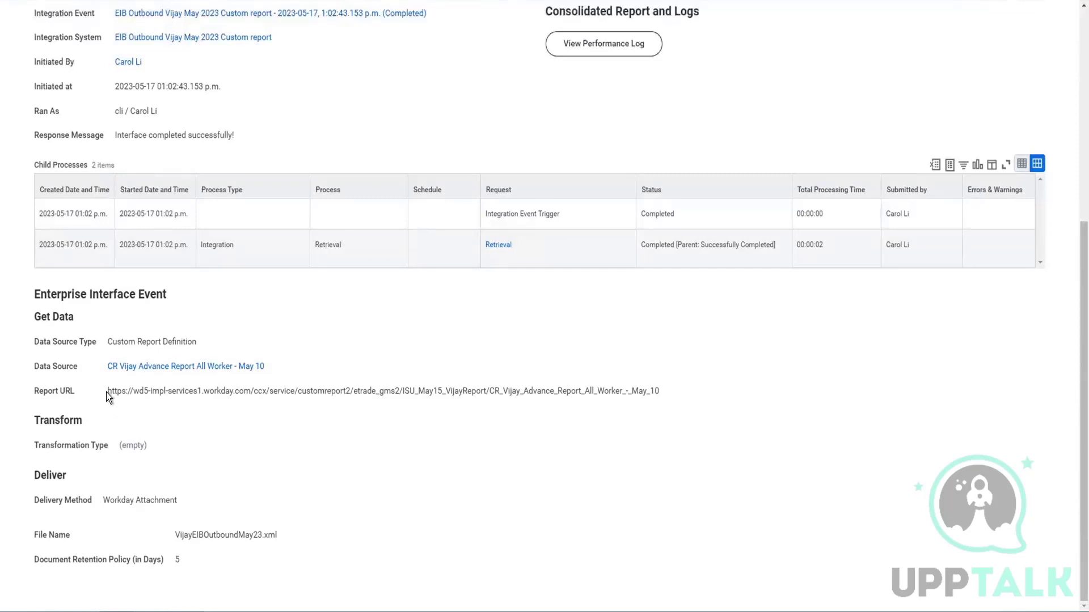
{"action": "left_click_drag", "start_coordinate": [109, 391], "coordinate": [640, 397]}
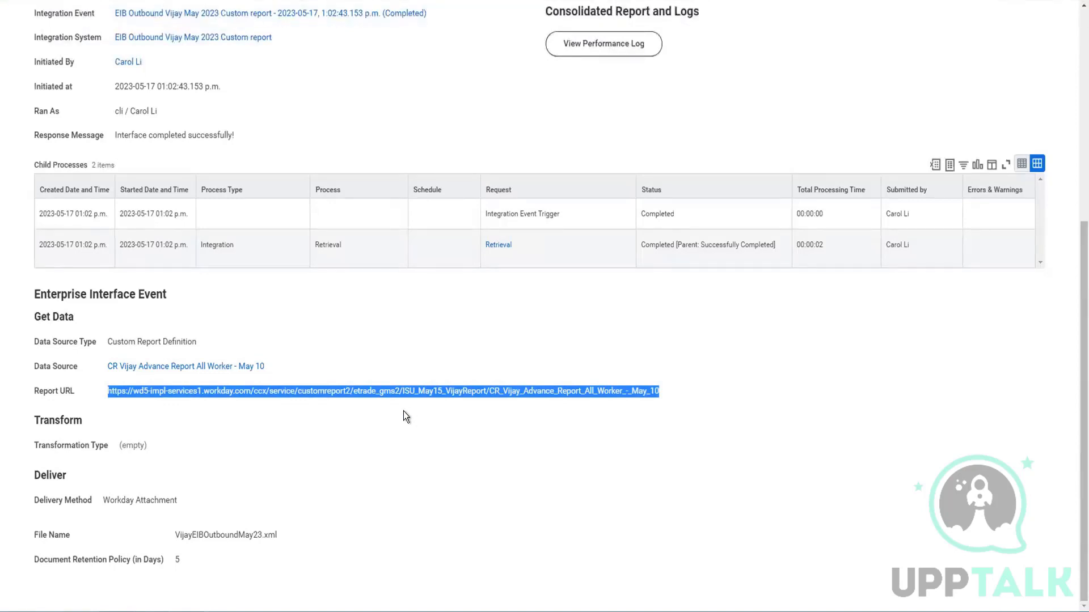
{"action": "left_click", "coordinate": [384, 407]}
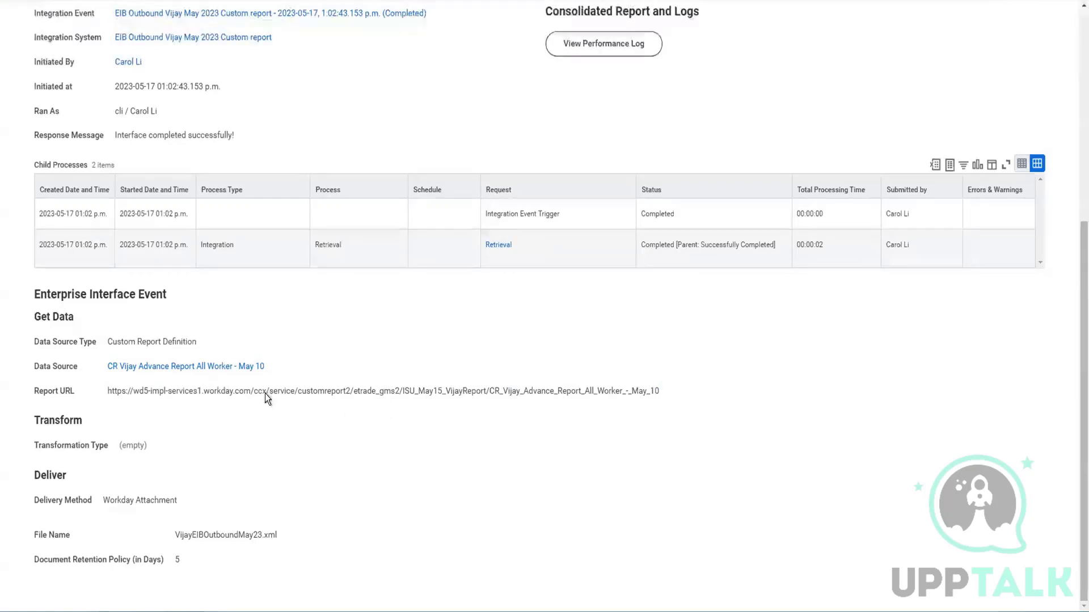
{"action": "left_click_drag", "start_coordinate": [107, 393], "coordinate": [601, 397]}
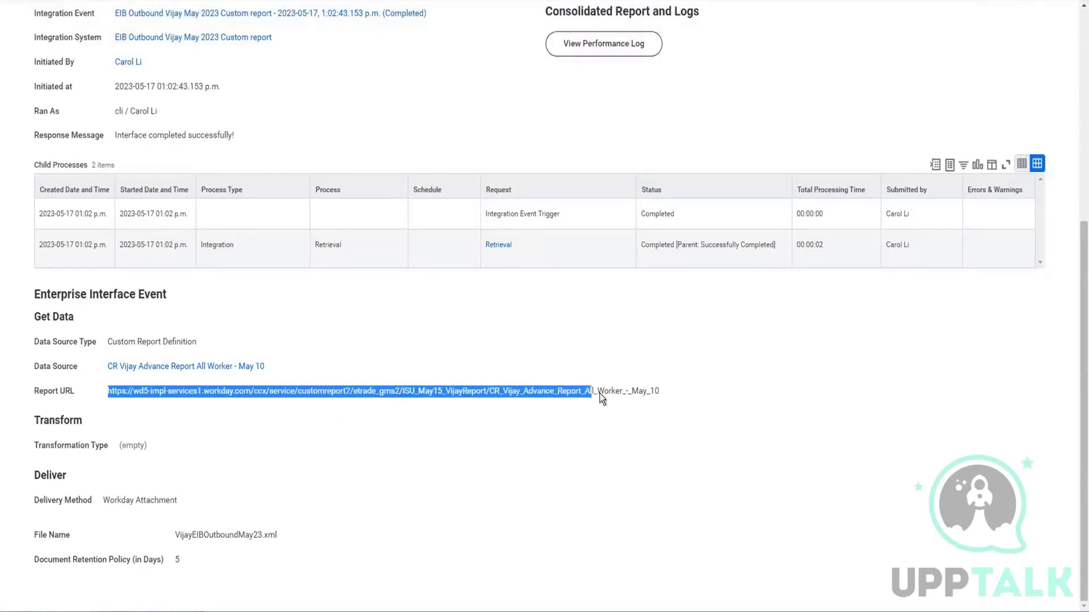
{"action": "left_click", "coordinate": [664, 393]}
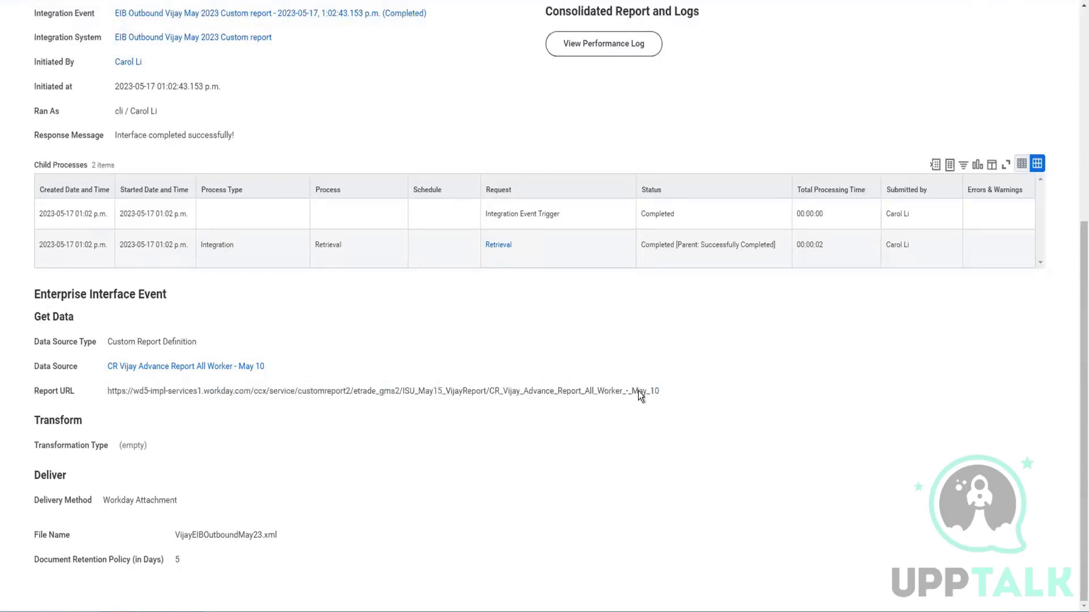
{"action": "left_click_drag", "start_coordinate": [491, 390], "coordinate": [662, 392]}
{"action": "left_click", "coordinate": [662, 391]}
{"action": "left_click_drag", "start_coordinate": [108, 391], "coordinate": [668, 392]}
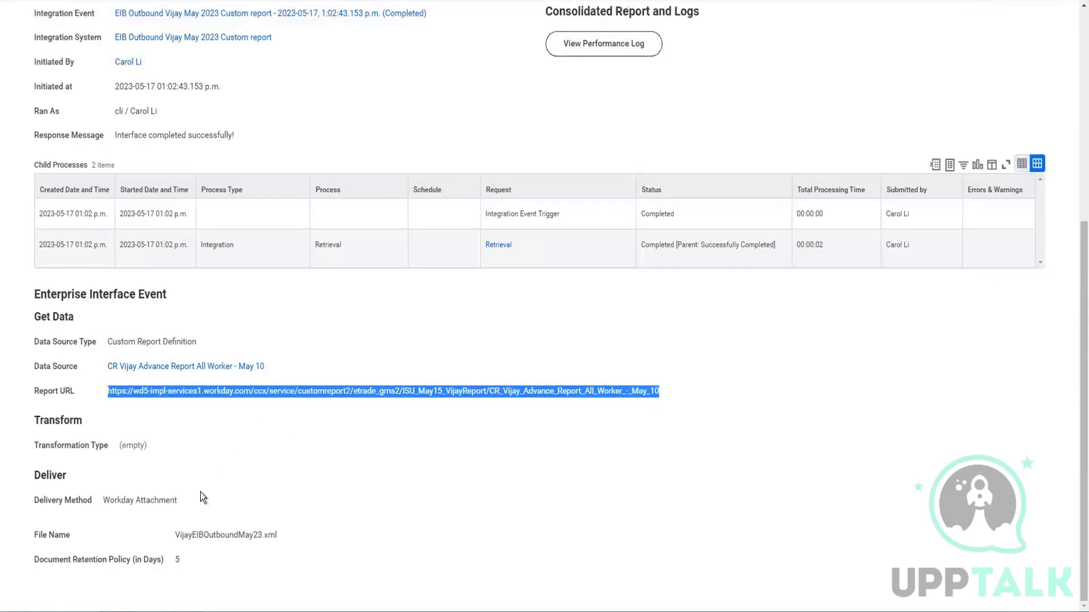
{"action": "scroll", "coordinate": [263, 459], "scroll_direction": "up", "scroll_amount": 6}
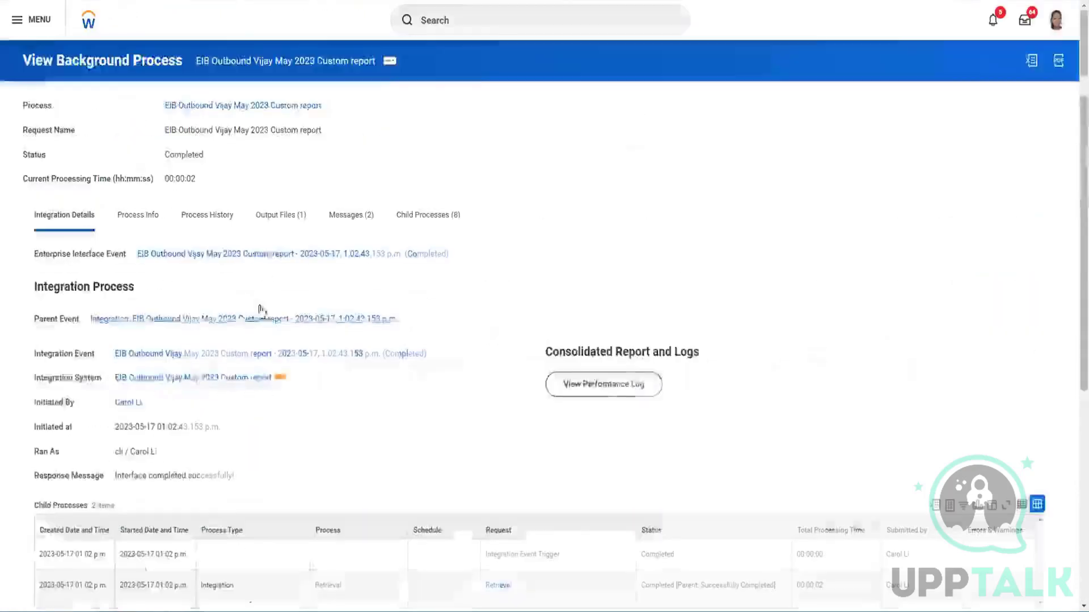
Download and open the XML output file, scroll through its worker entries, then return to Integration Details
{"action": "left_click", "coordinate": [270, 218]}
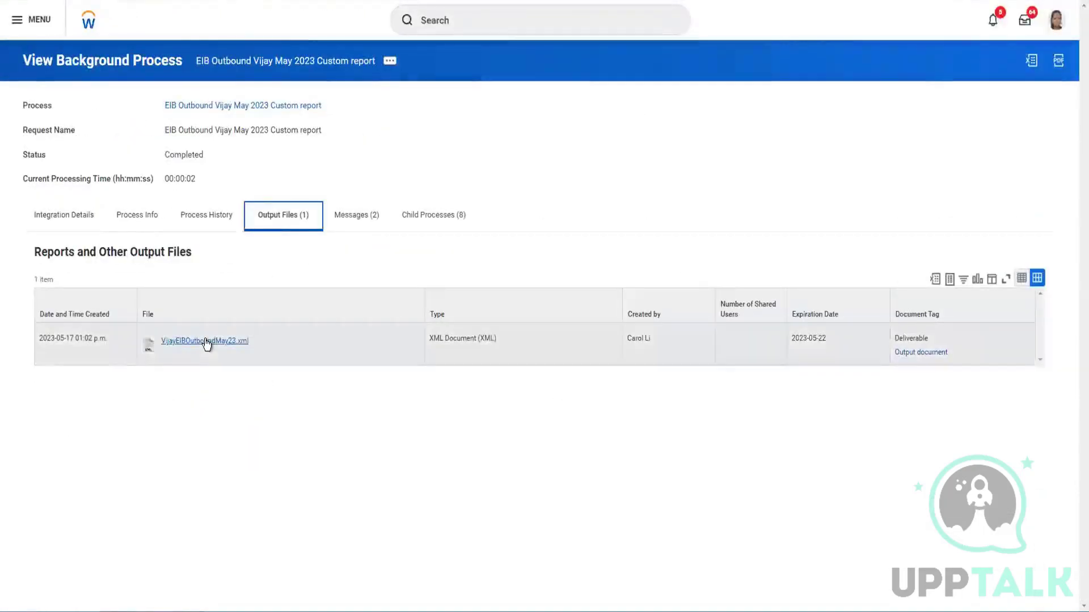
{"action": "left_click", "coordinate": [283, 349]}
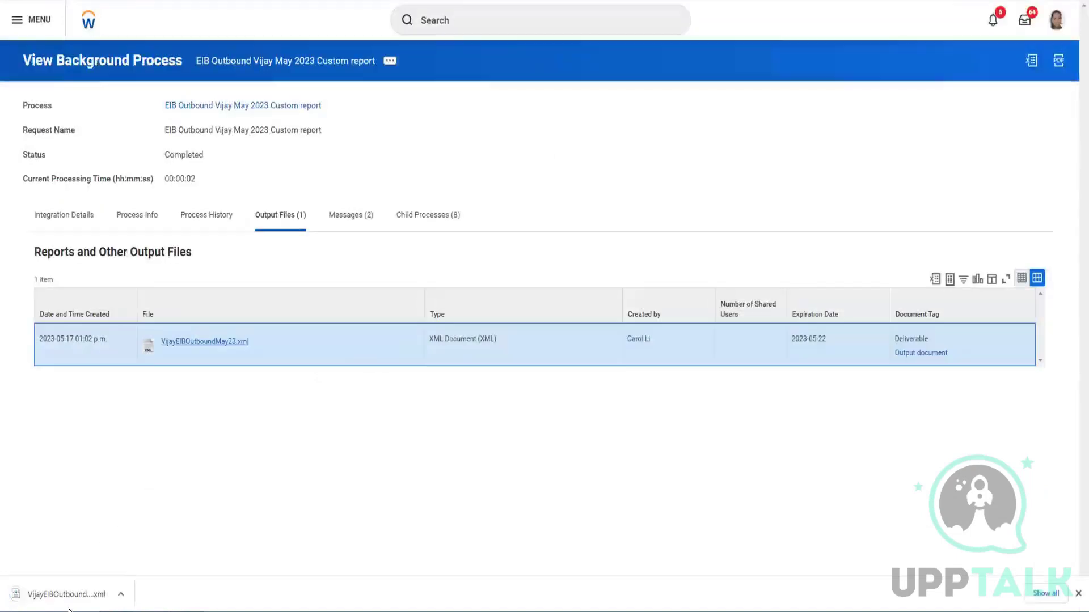
{"action": "left_click", "coordinate": [60, 599]}
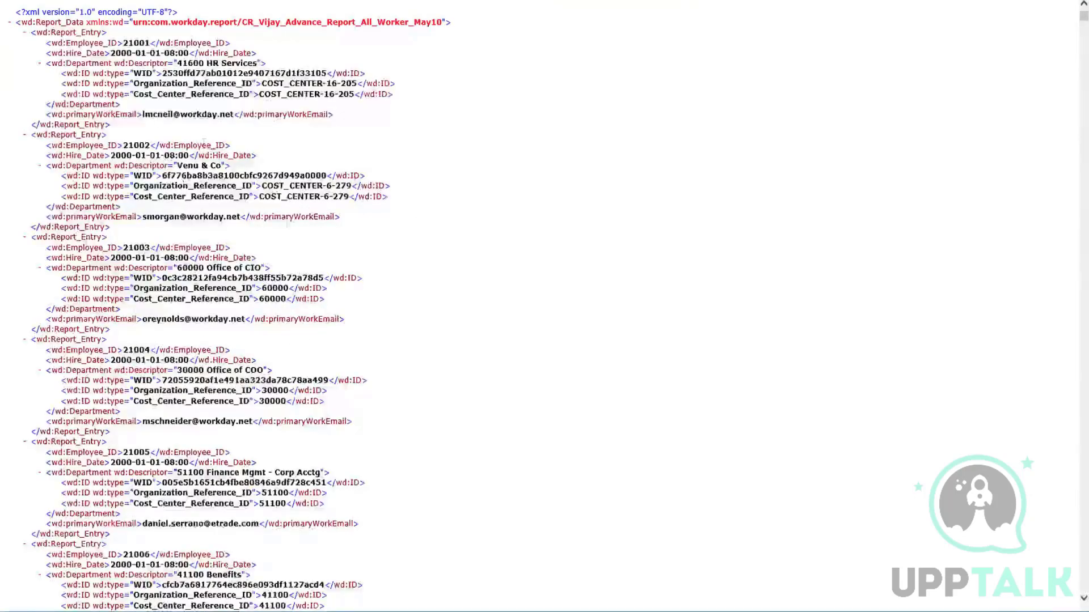
{"action": "scroll", "coordinate": [220, 289], "scroll_direction": "down", "scroll_amount": 10}
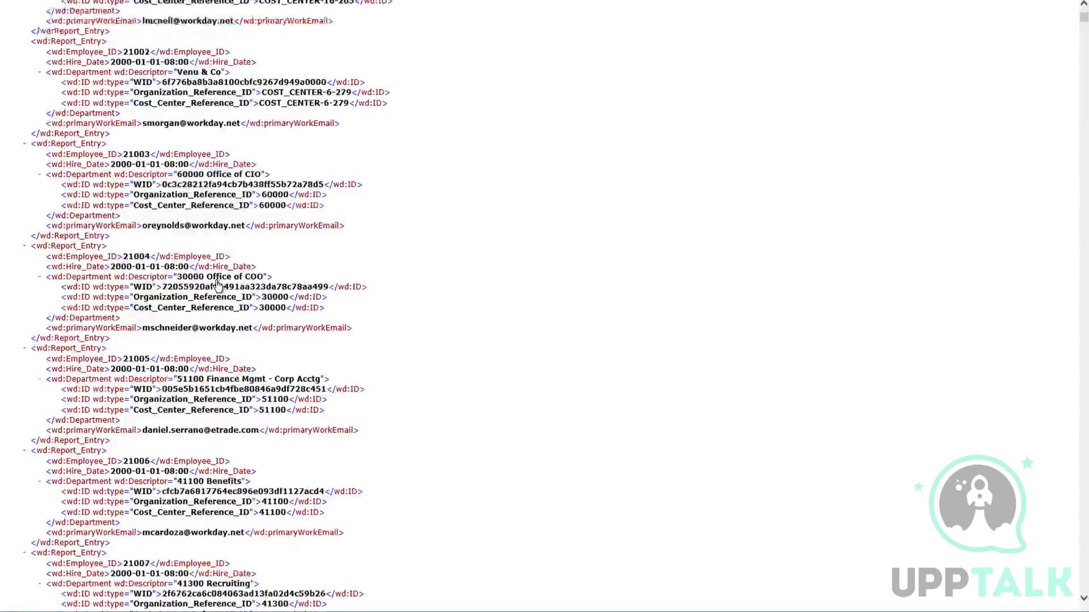
{"action": "scroll", "coordinate": [220, 290], "scroll_direction": "down", "scroll_amount": 15}
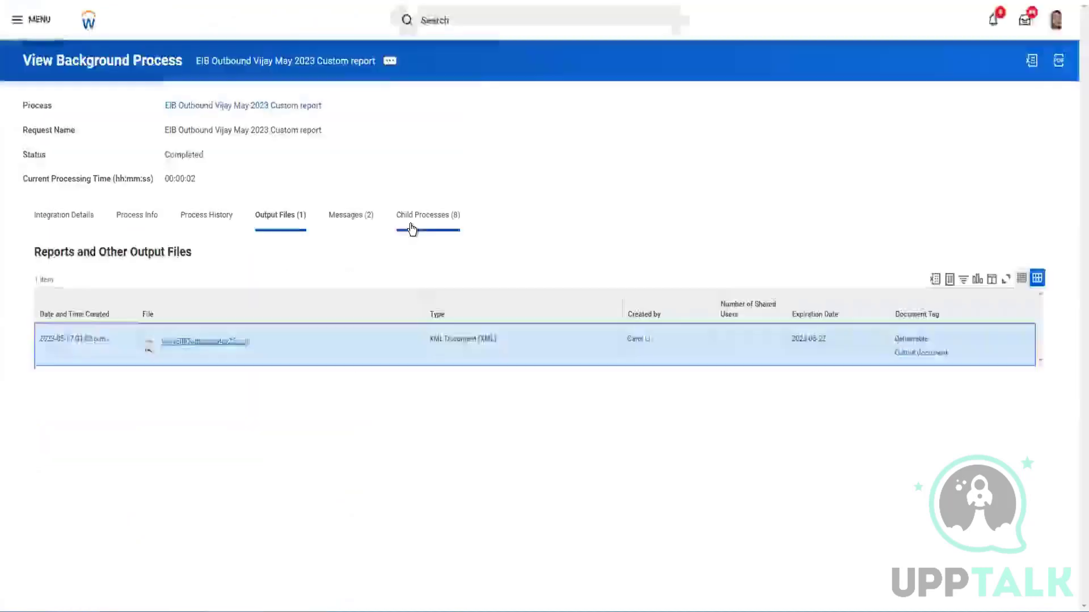
{"action": "left_click", "coordinate": [63, 225]}
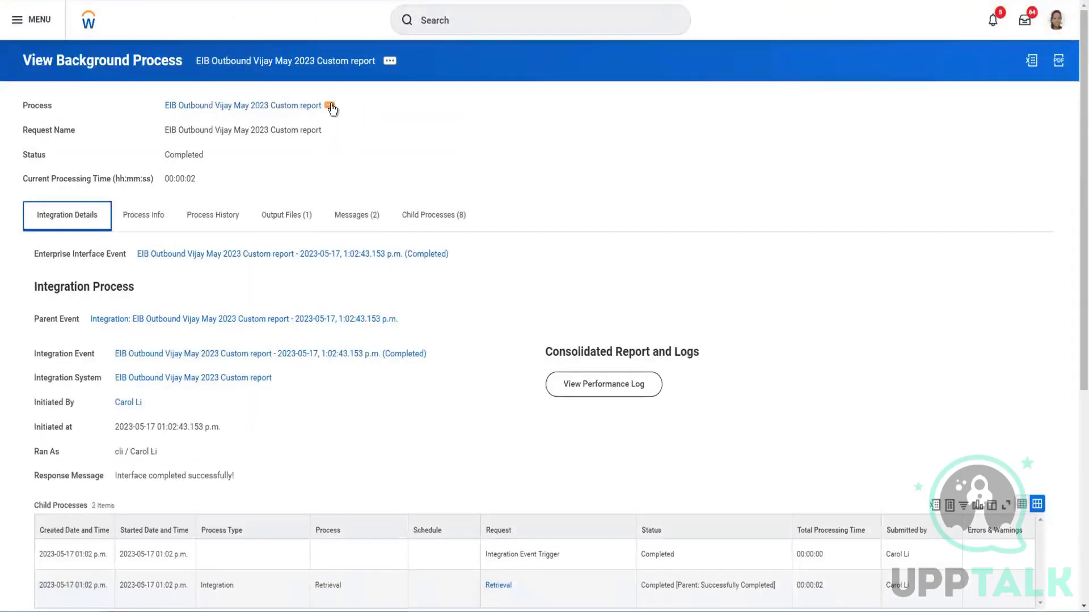
Set the EIB's Get Data Alternate Output Format to JSON
{"action": "left_click", "coordinate": [330, 106]}
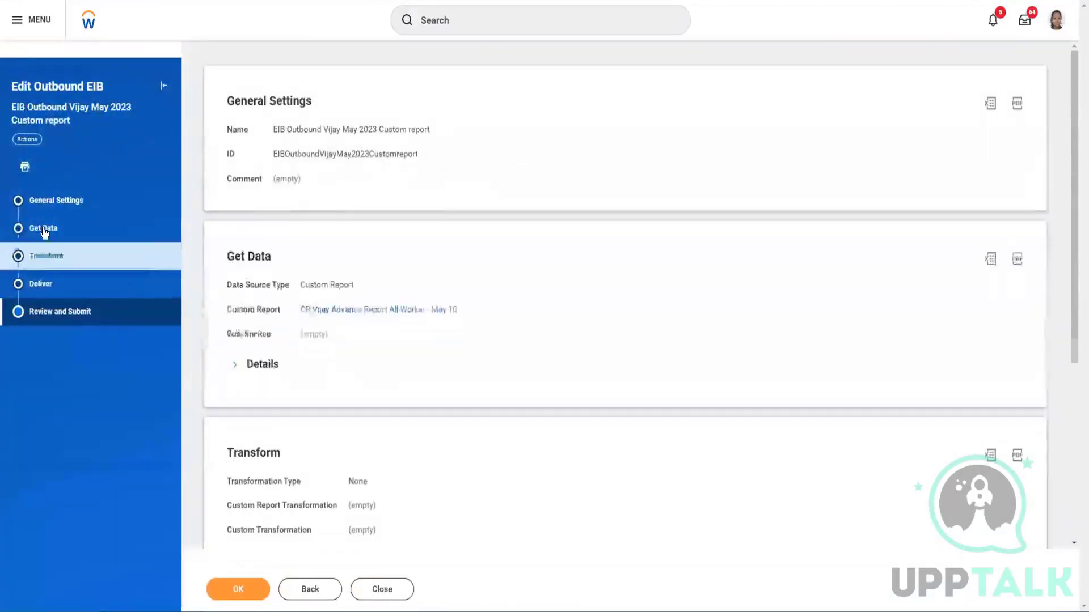
{"action": "left_click", "coordinate": [48, 229]}
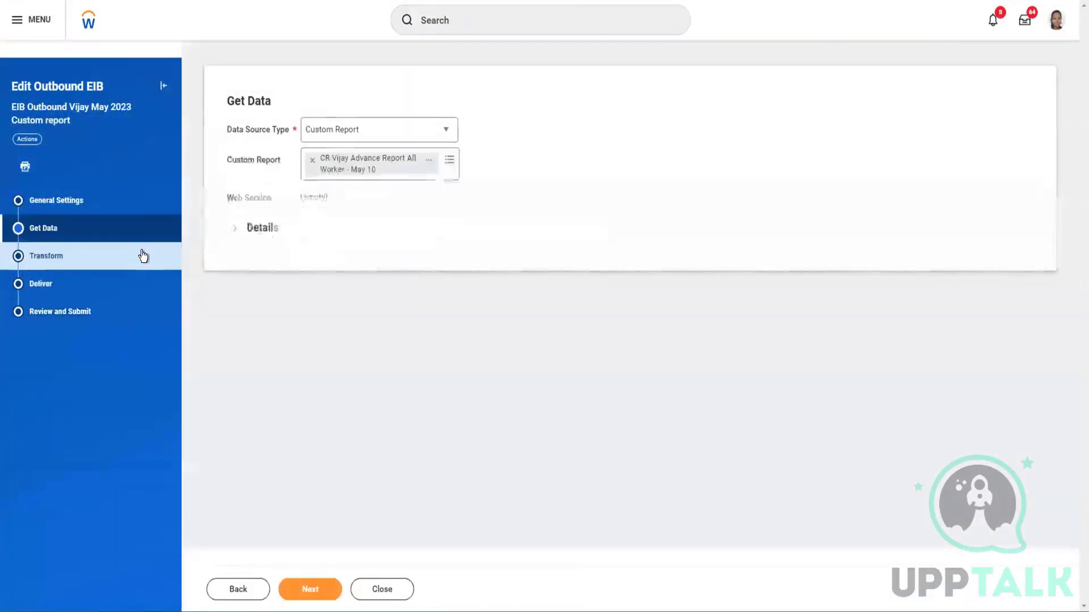
{"action": "left_click", "coordinate": [234, 229]}
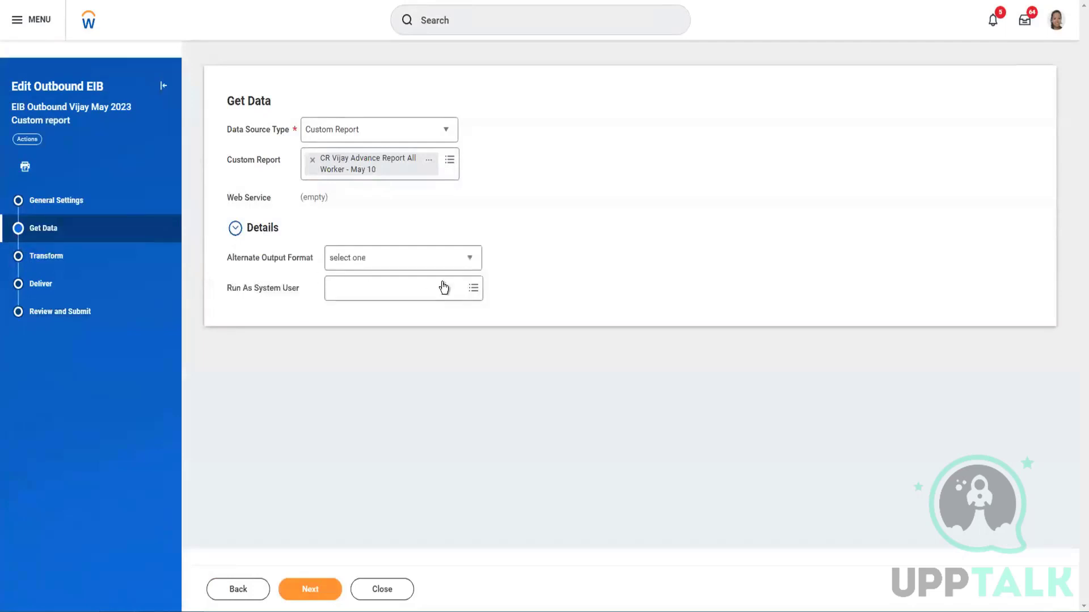
{"action": "left_click", "coordinate": [440, 259]}
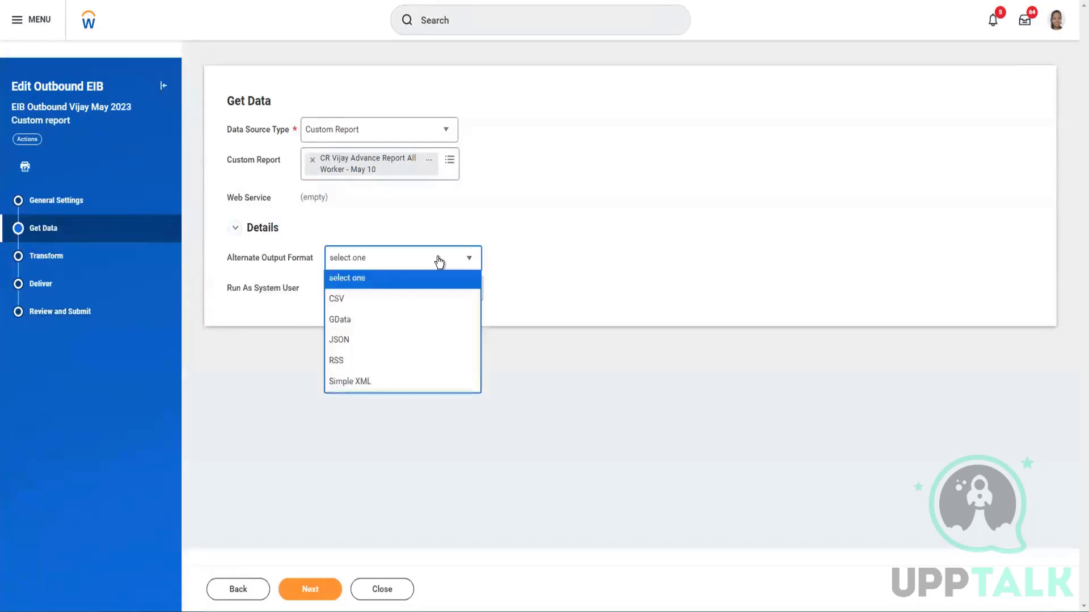
{"action": "left_click", "coordinate": [347, 343]}
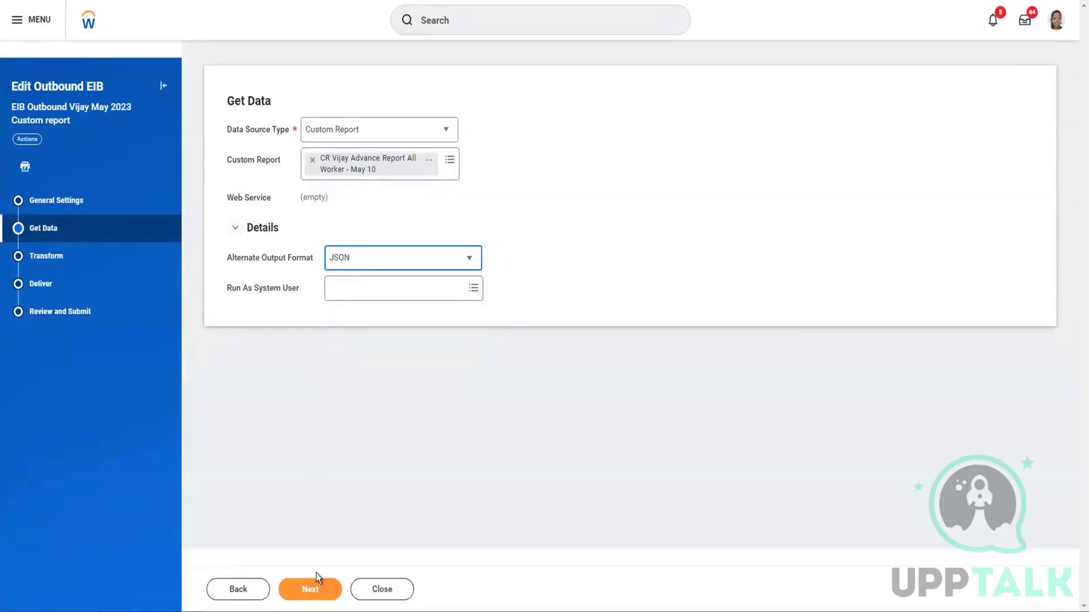
{"action": "left_click", "coordinate": [312, 590]}
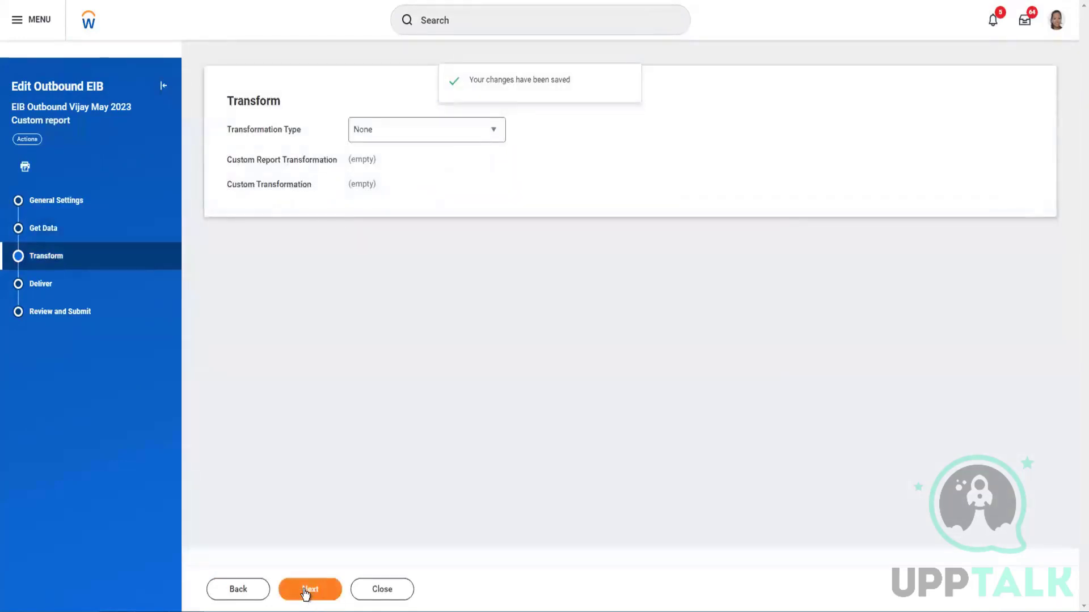
Change the delivered file name's extension from .xml to .json and submit the EIB edits
{"action": "left_click", "coordinate": [305, 593]}
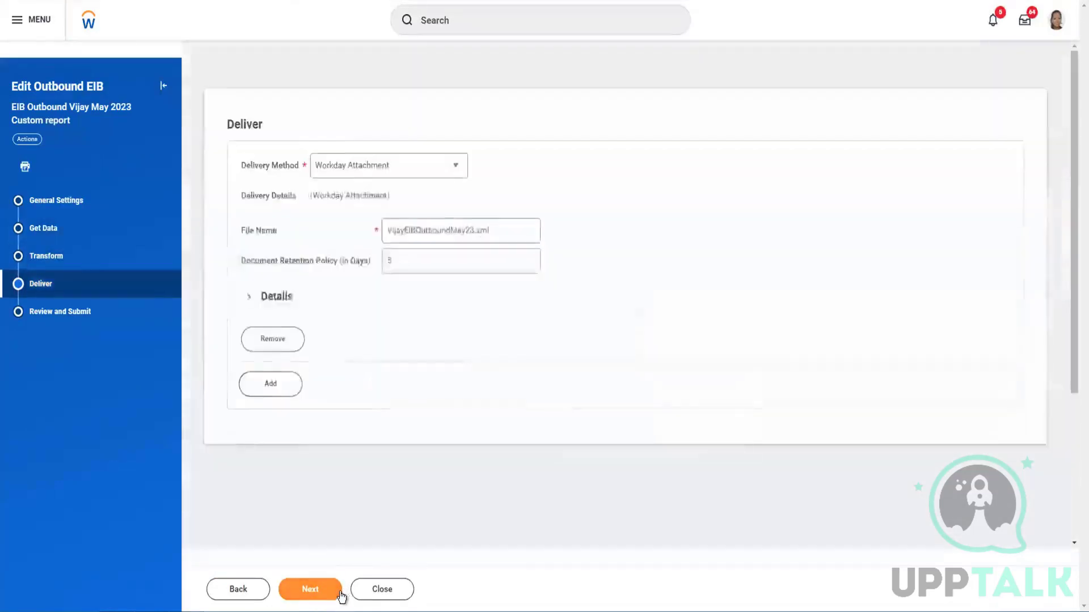
{"action": "left_click", "coordinate": [309, 592]}
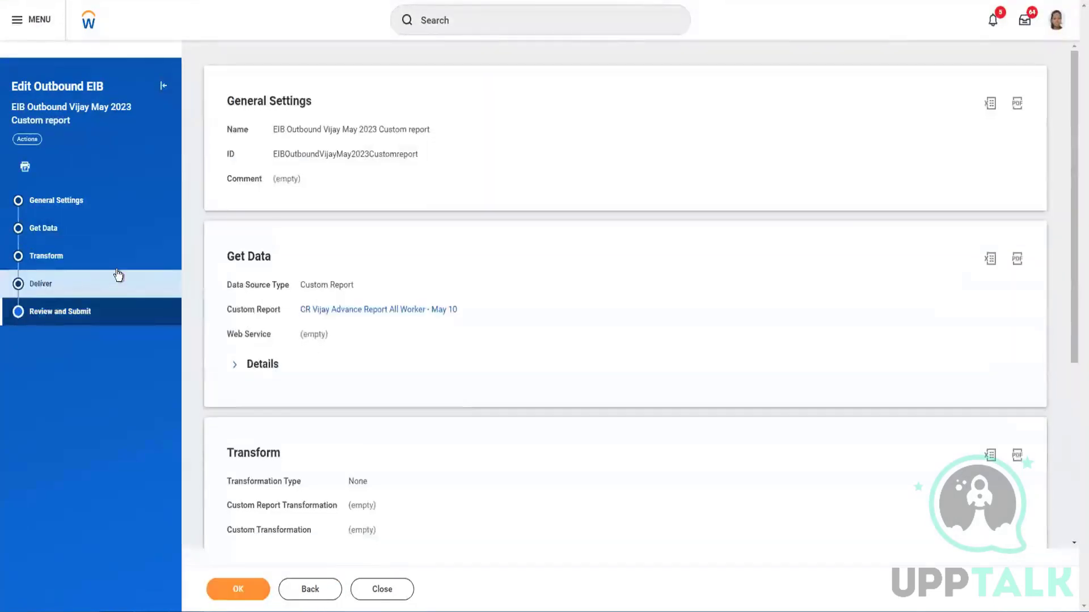
{"action": "left_click", "coordinate": [118, 275]}
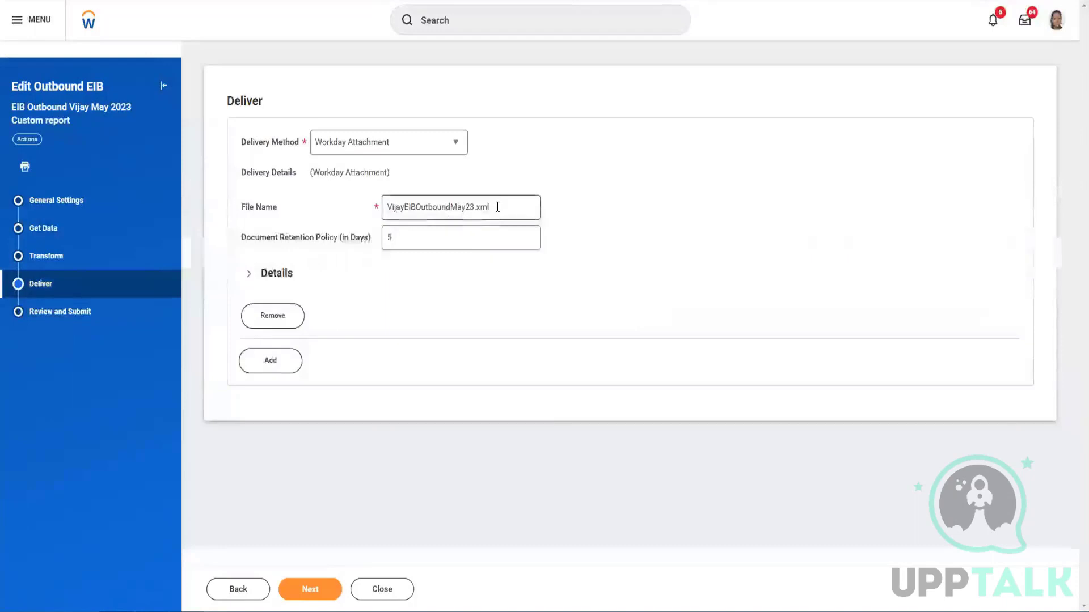
{"action": "left_click", "coordinate": [497, 207]}
{"action": "key", "text": "BackSpace"}
{"action": "key", "text": "BackSpace"}
{"action": "key", "text": "BackSpace"}
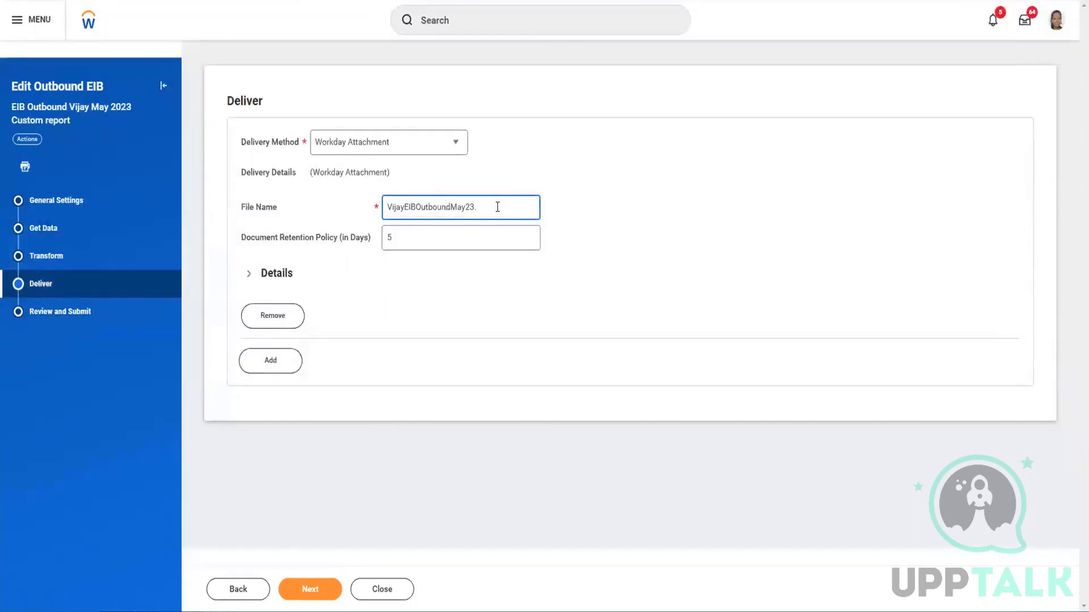
{"action": "type", "text": "json"}
{"action": "left_click", "coordinate": [315, 591]}
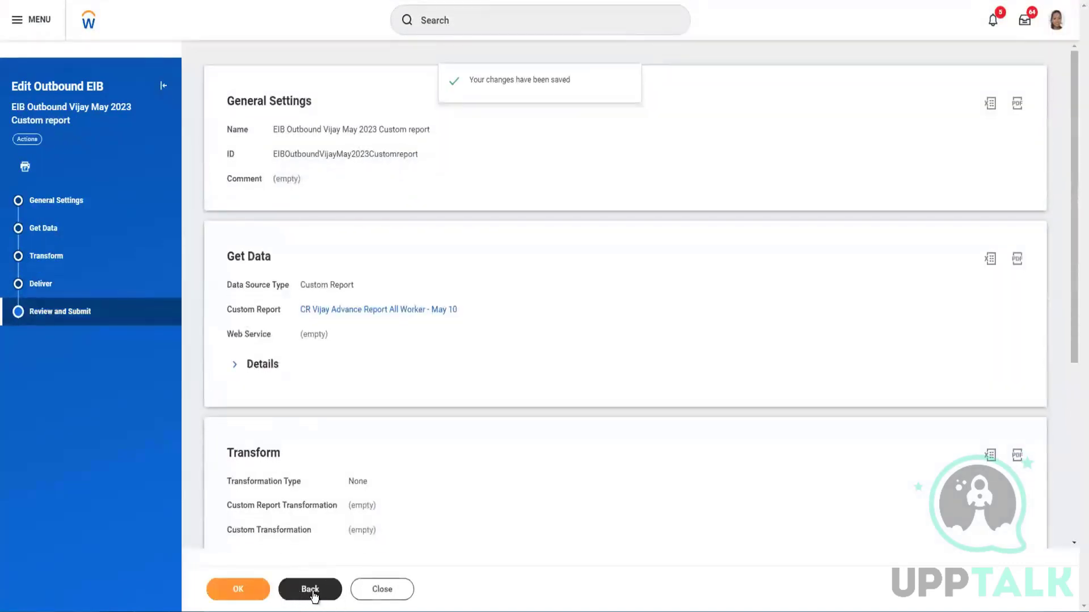
{"action": "left_click", "coordinate": [254, 591]}
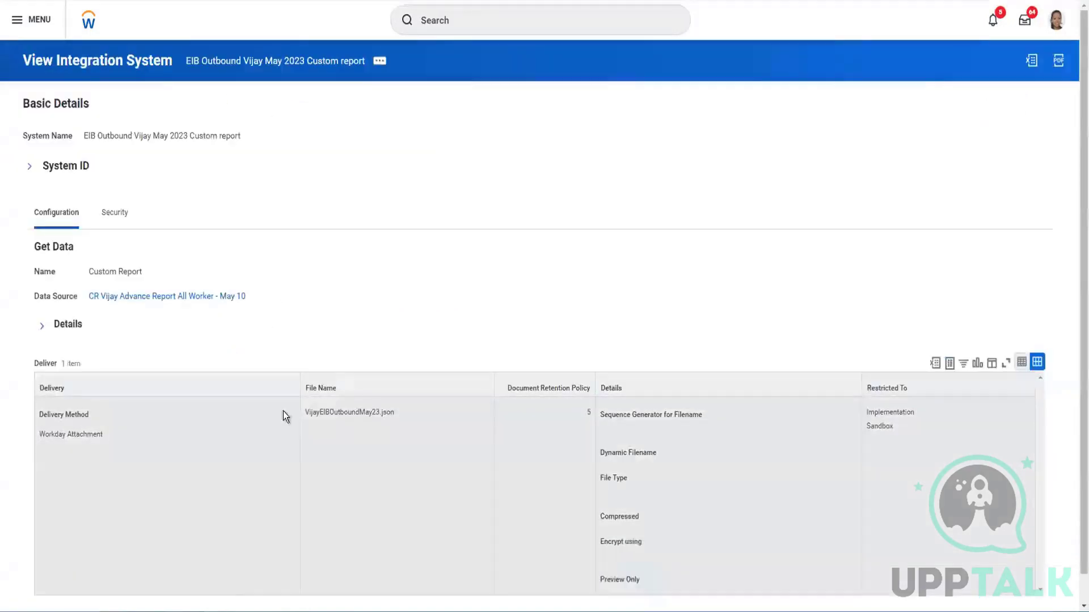
Relaunch the edited EIB with Run Now and refresh until its status shows Completed
{"action": "left_click", "coordinate": [379, 61]}
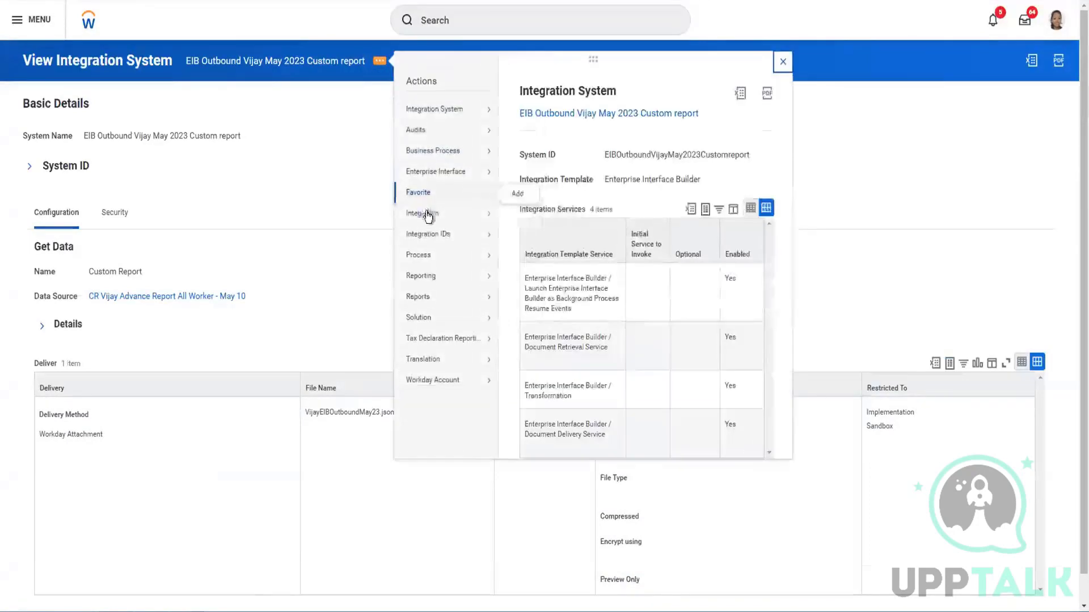
{"action": "left_click", "coordinate": [520, 215]}
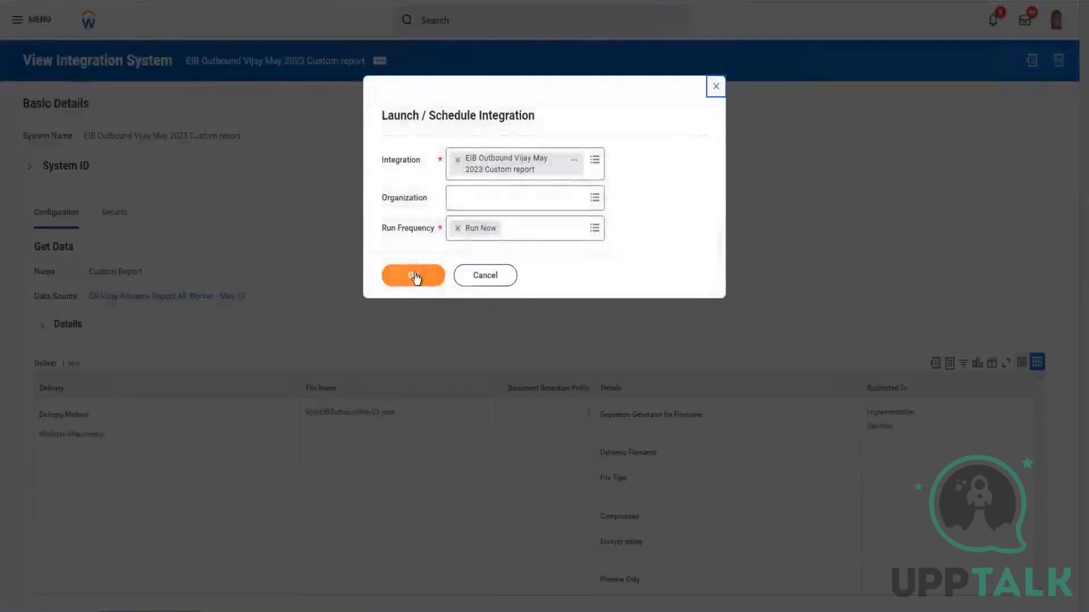
{"action": "left_click", "coordinate": [414, 274]}
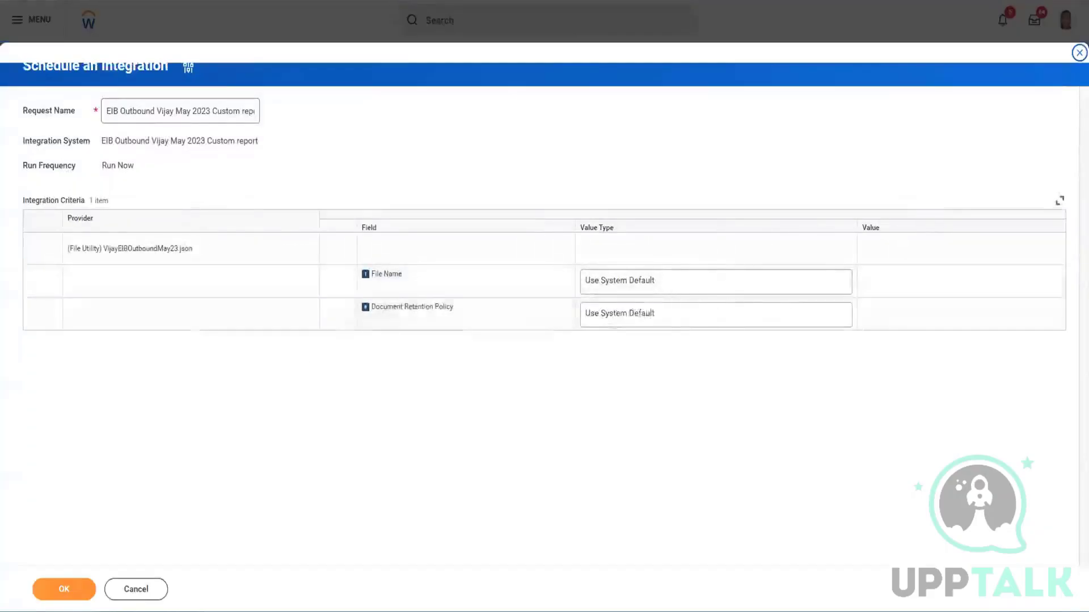
{"action": "left_click", "coordinate": [57, 590]}
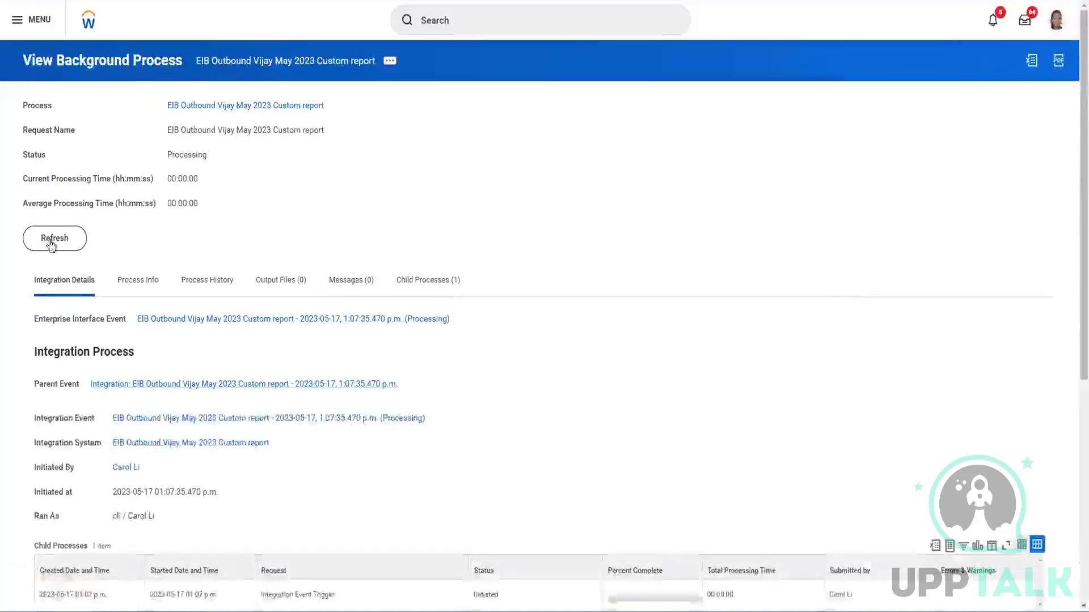
{"action": "left_click", "coordinate": [51, 241]}
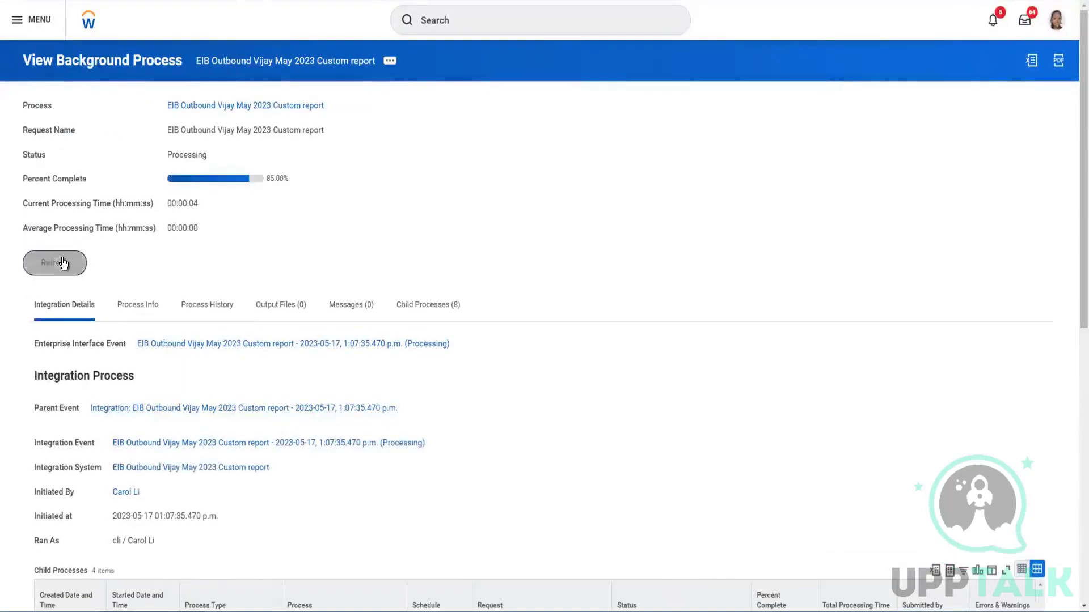
{"action": "left_click", "coordinate": [63, 263]}
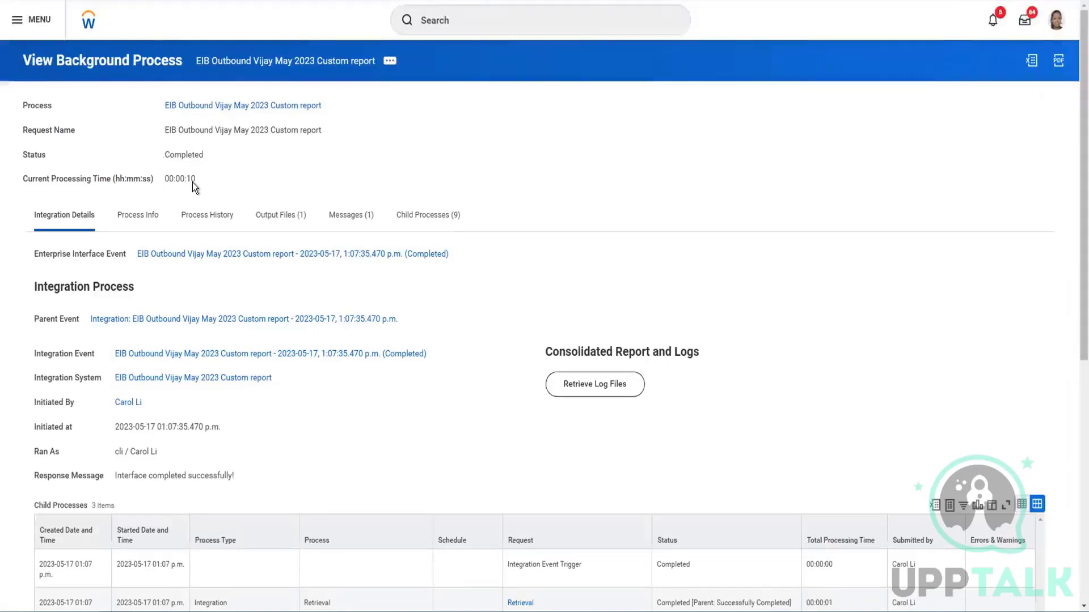
Download the .json output file and open it to check its employee report entries
{"action": "left_click", "coordinate": [282, 220]}
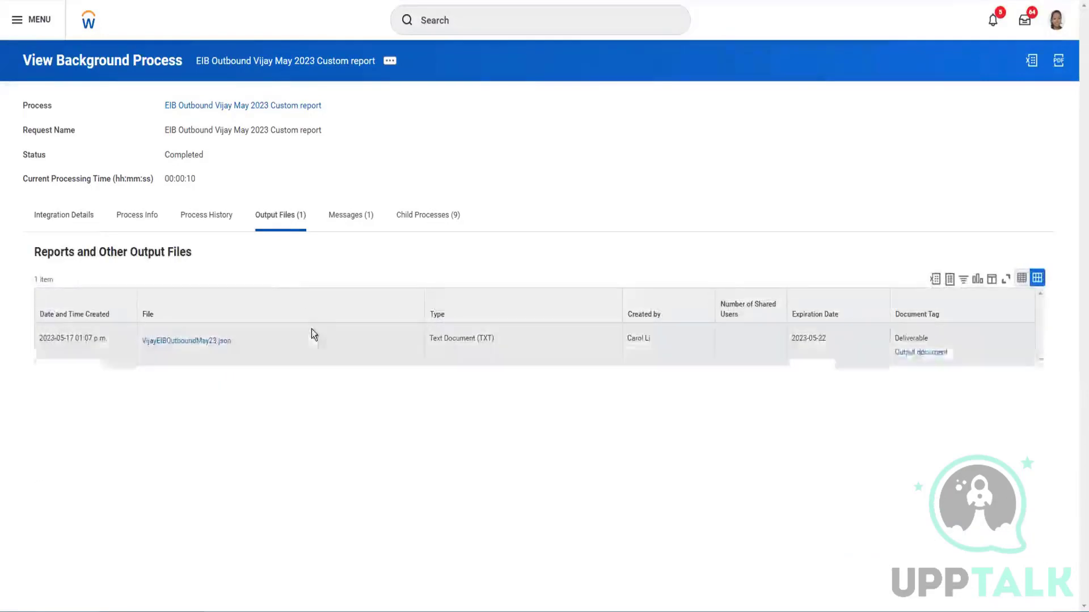
{"action": "left_click", "coordinate": [178, 341]}
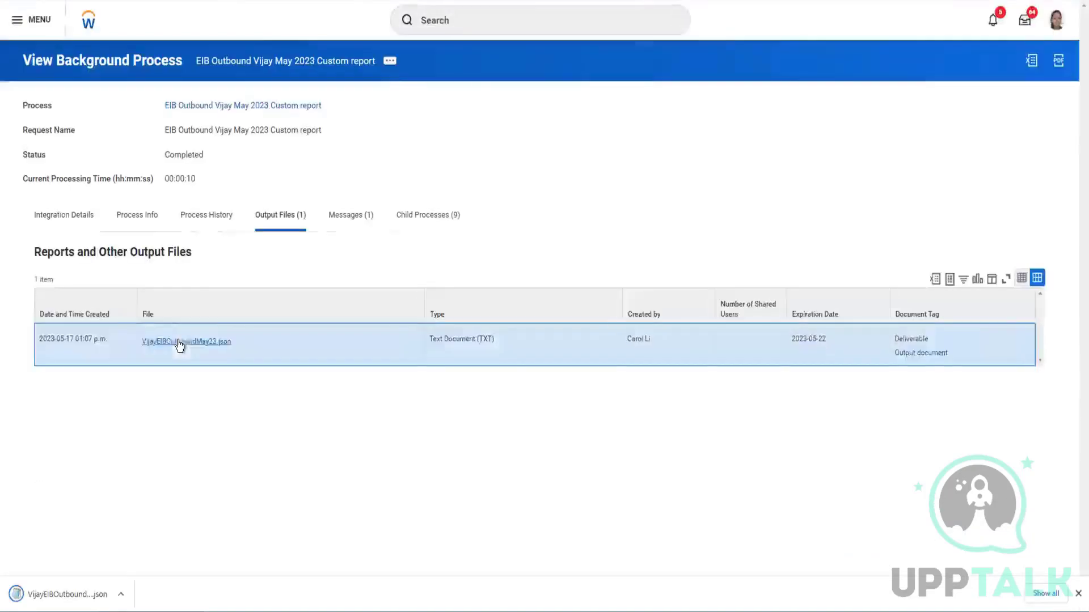
{"action": "left_click", "coordinate": [119, 595]}
{"action": "left_click", "coordinate": [68, 595]}
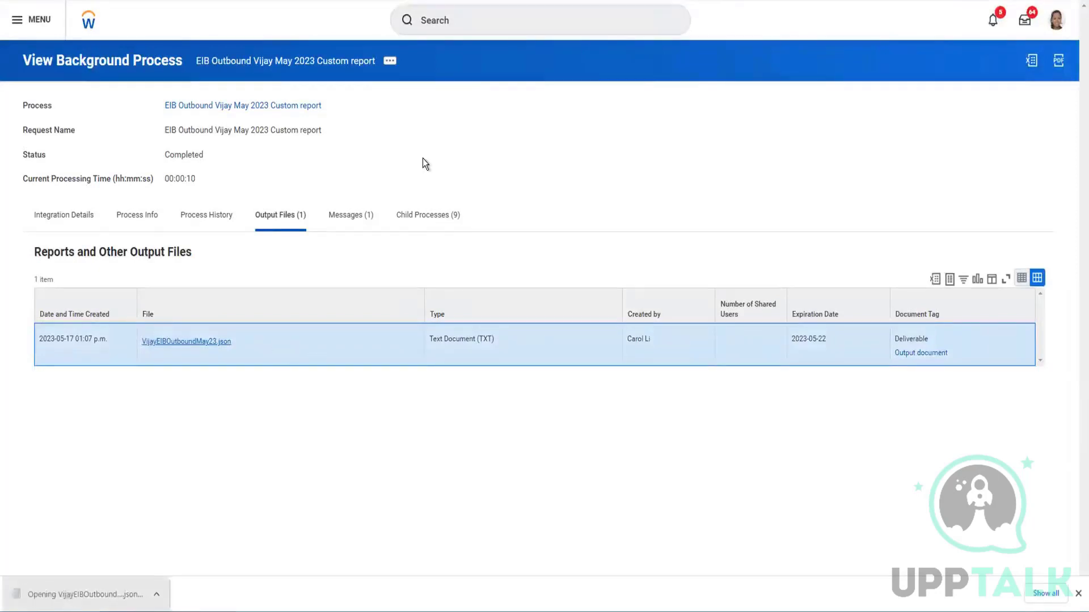
{"action": "left_click", "coordinate": [96, 597]}
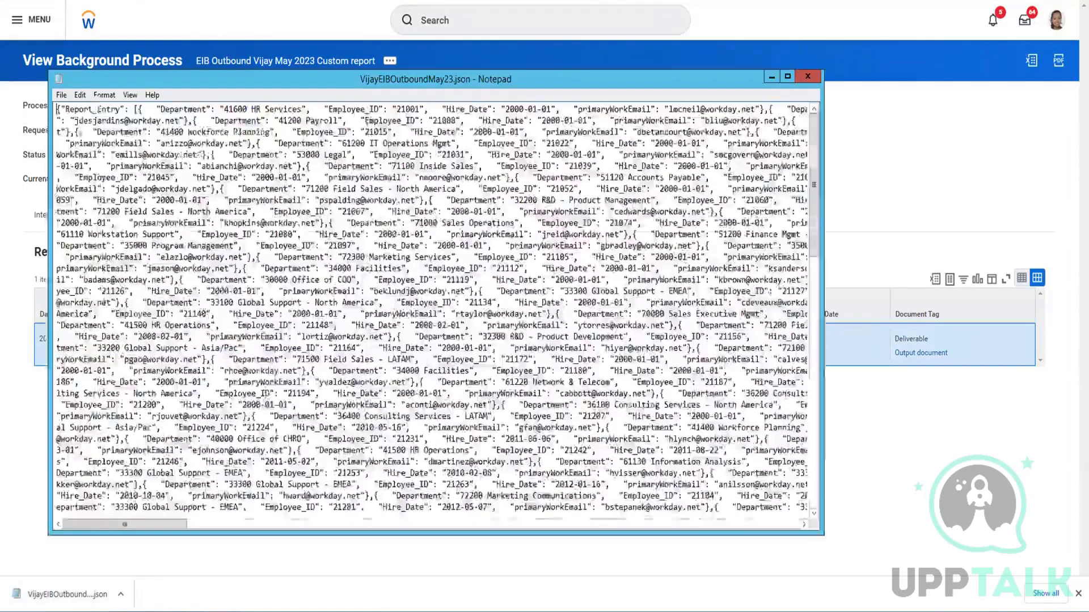
{"action": "left_click_drag", "start_coordinate": [58, 109], "coordinate": [148, 280]}
{"action": "left_click", "coordinate": [807, 76]}
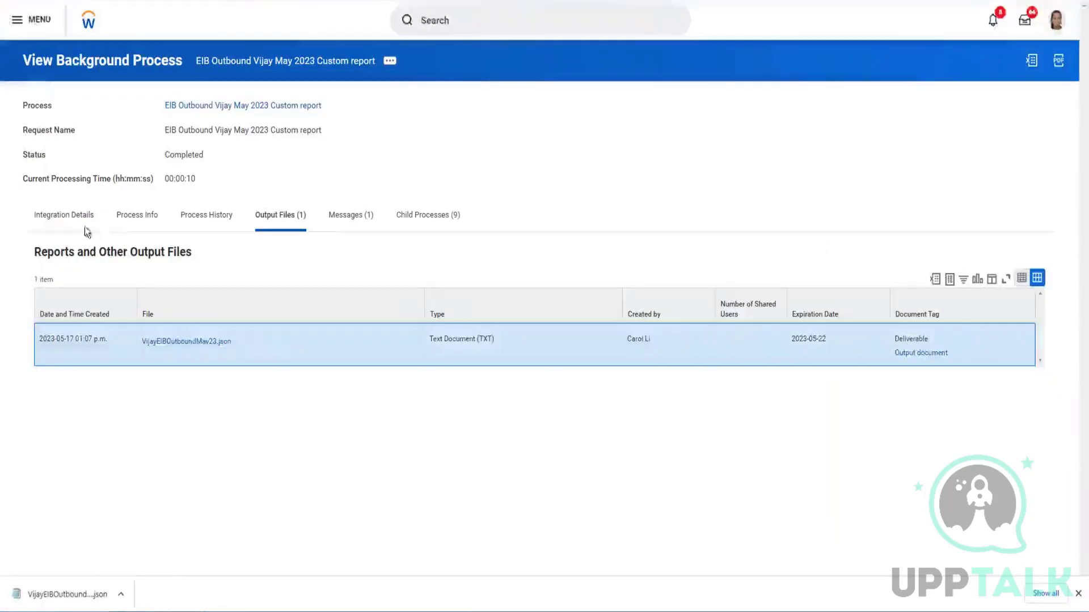
On Integration Details, select the Report URL to confirm it ends with format=json
{"action": "left_click", "coordinate": [65, 218]}
{"action": "scroll", "coordinate": [253, 326], "scroll_direction": "down", "scroll_amount": 6}
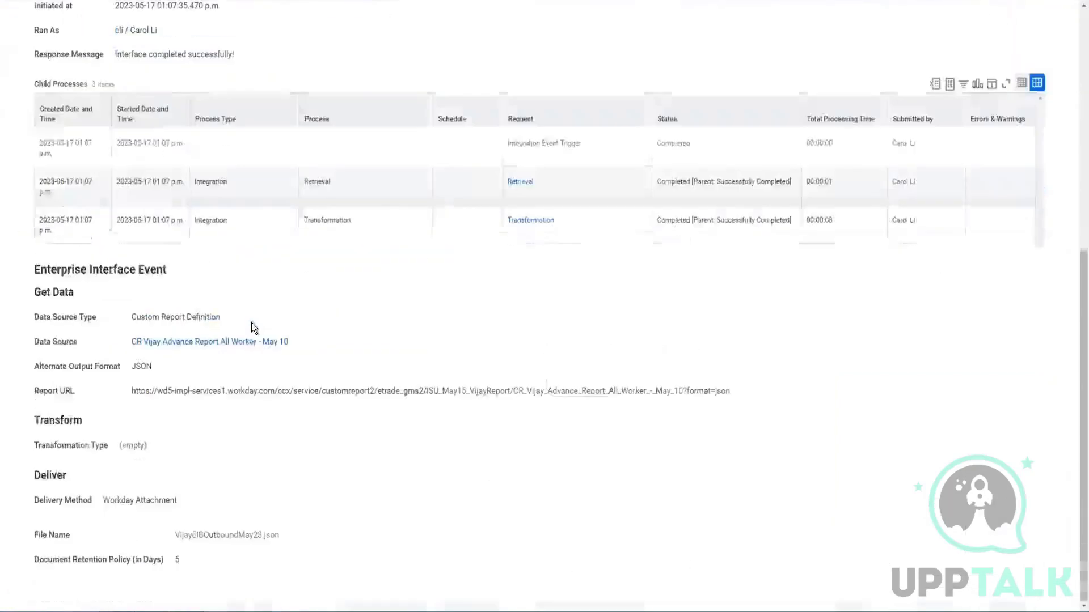
{"action": "left_click_drag", "start_coordinate": [131, 390], "coordinate": [700, 393]}
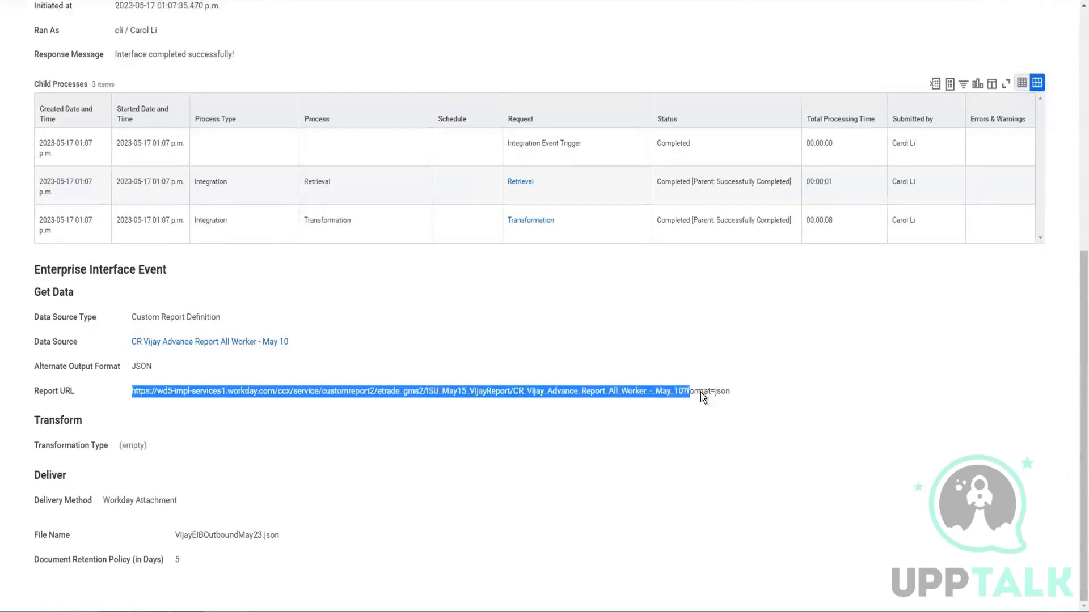